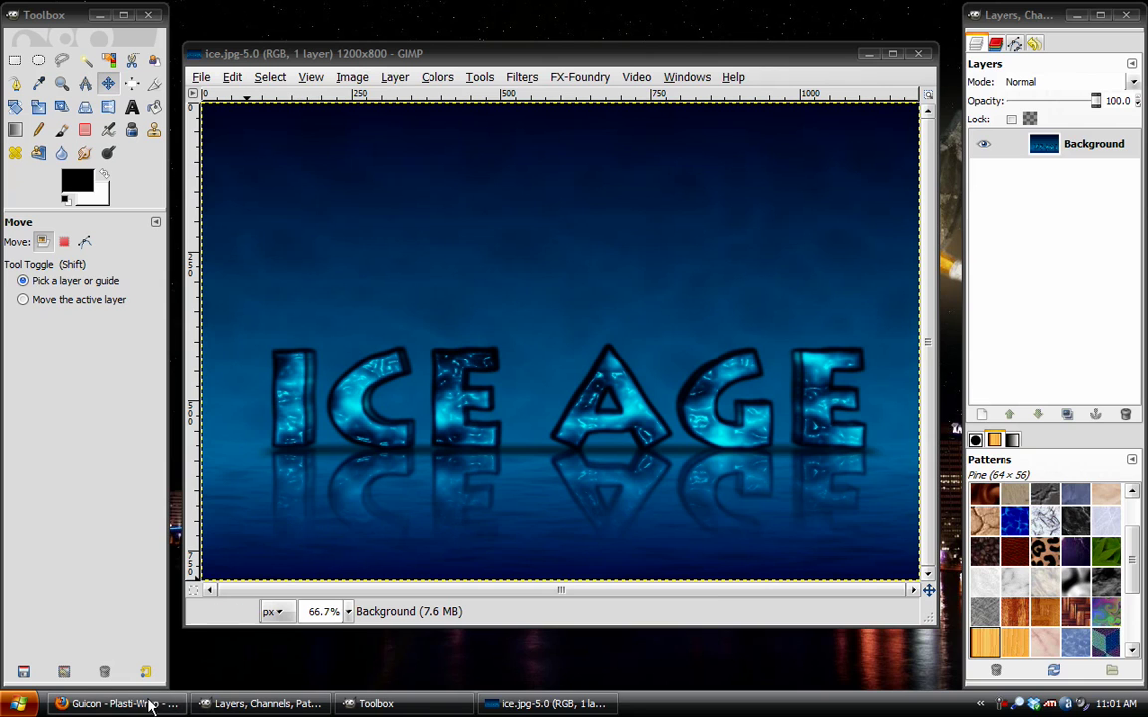
# Switch to Firefox, examine the Plasti-Wrap script page's instructions and before-and-after examples, and return to GIMP
pyautogui.click(107, 705)
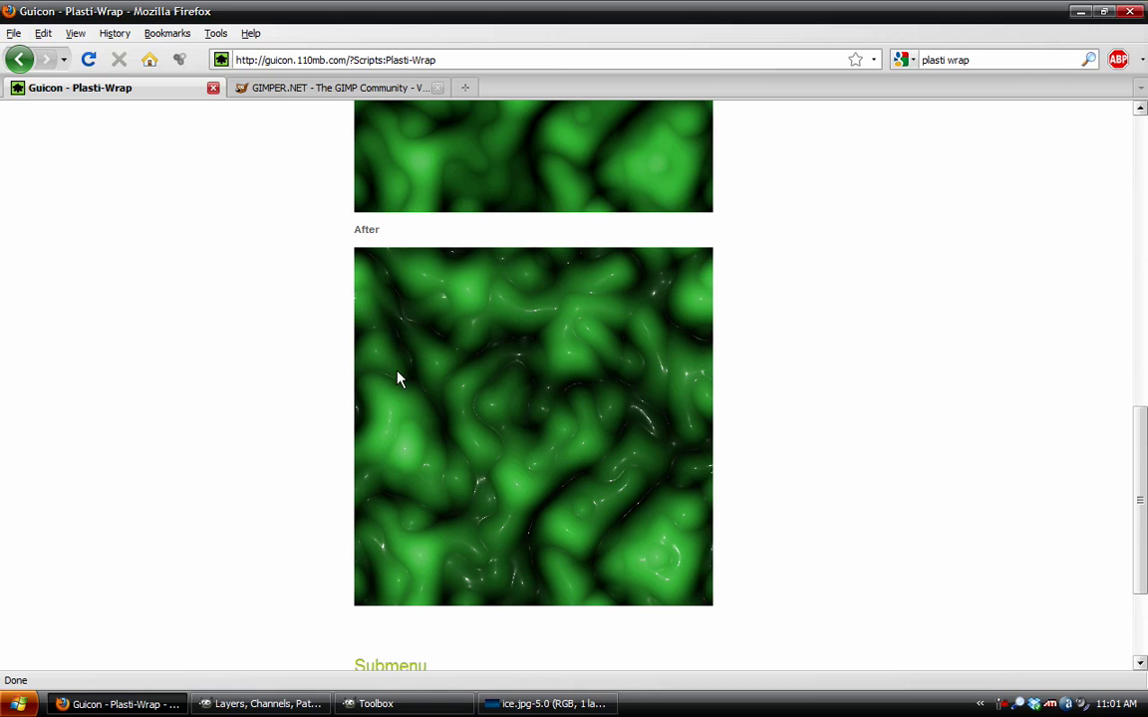
pyautogui.scroll(10, 488, 348)
pyautogui.scroll(5, 487, 348)
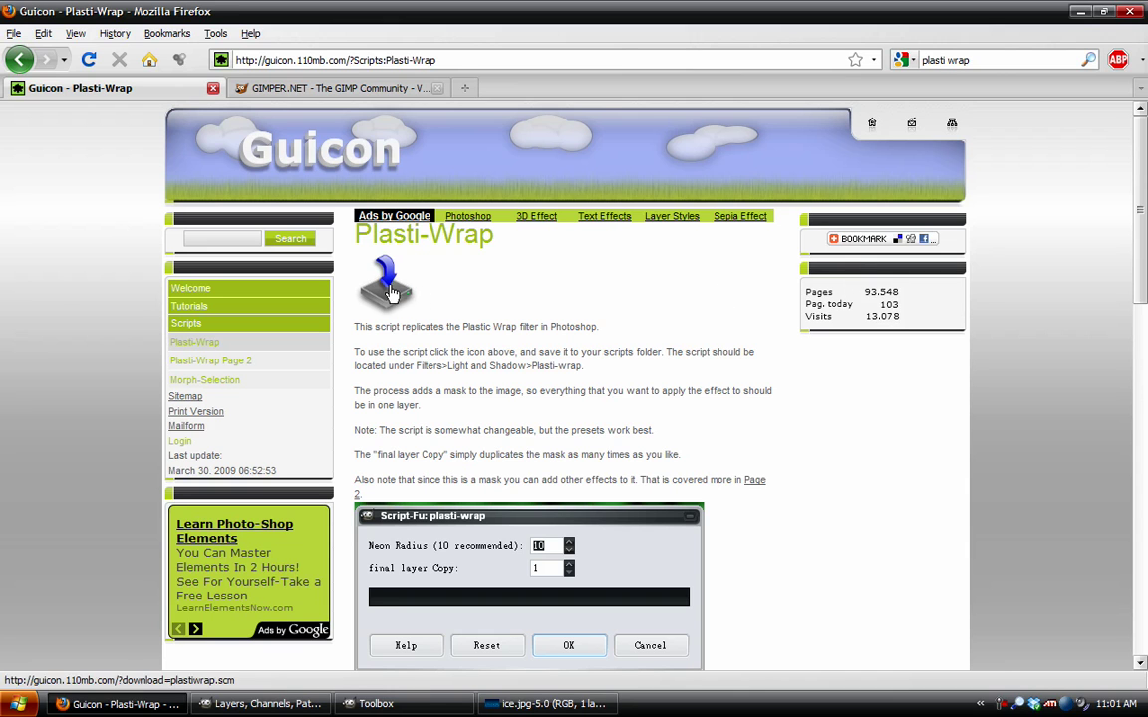
pyautogui.scroll(-10, 703, 334)
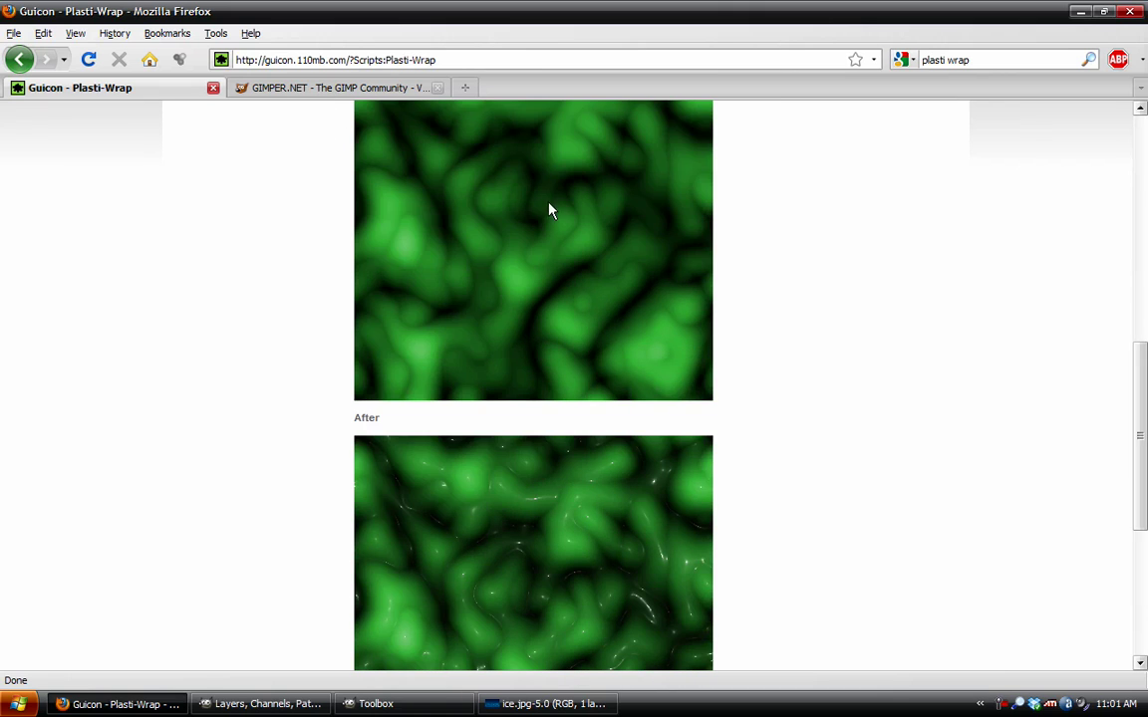
pyautogui.scroll(-3, 787, 448)
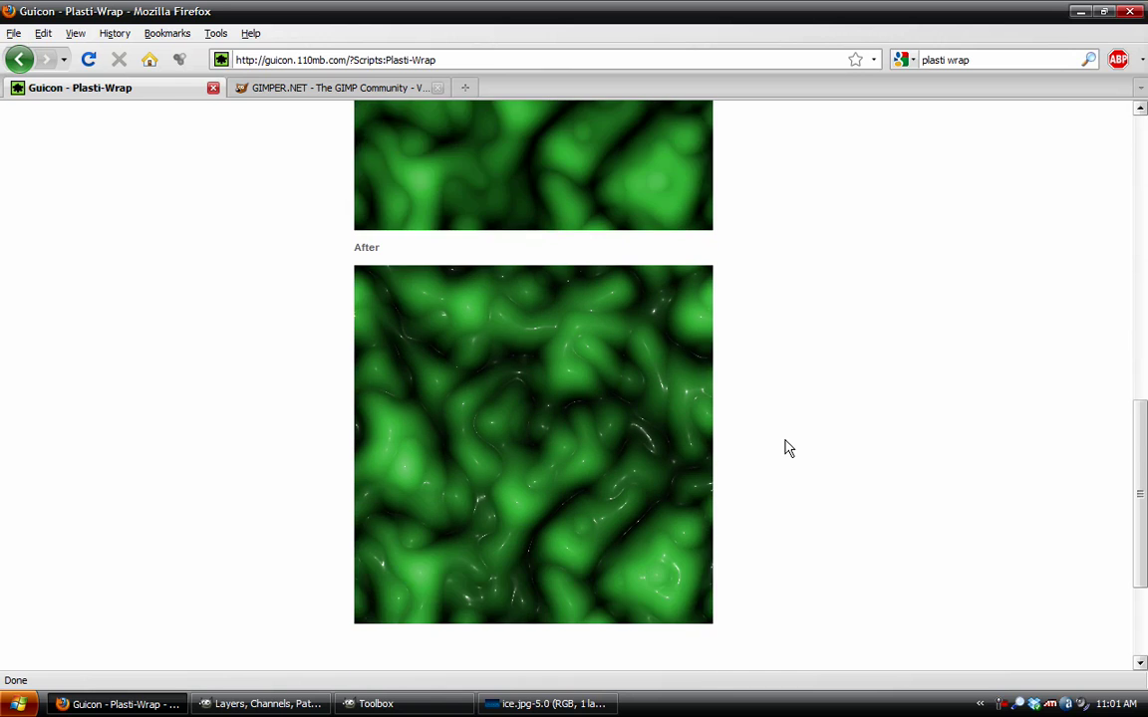
pyautogui.scroll(13, 787, 449)
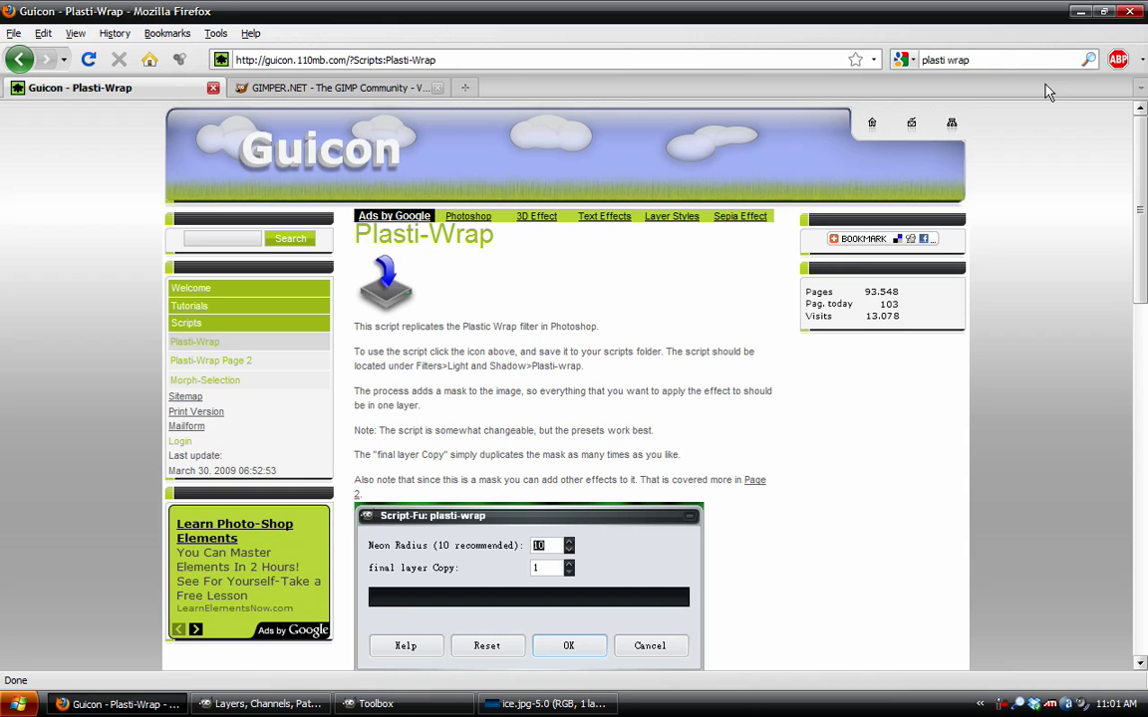
pyautogui.click(1080, 12)
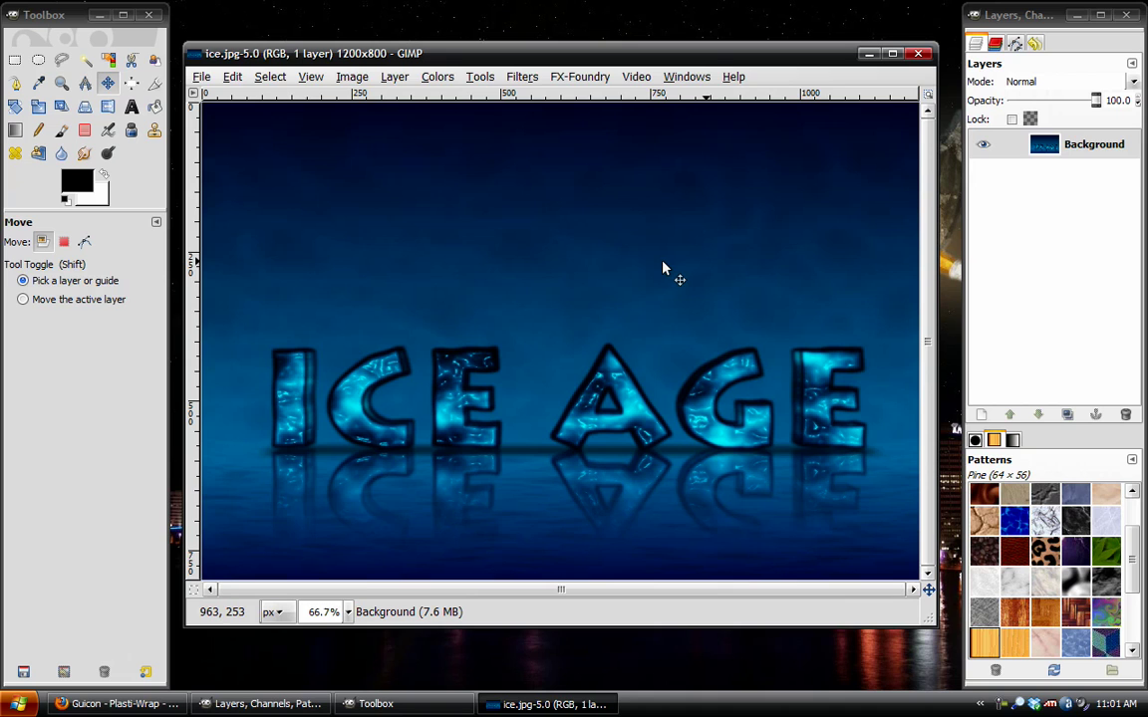
# Create a new image from the 800x600 template and close the ice.jpg image
pyautogui.click(199, 77)
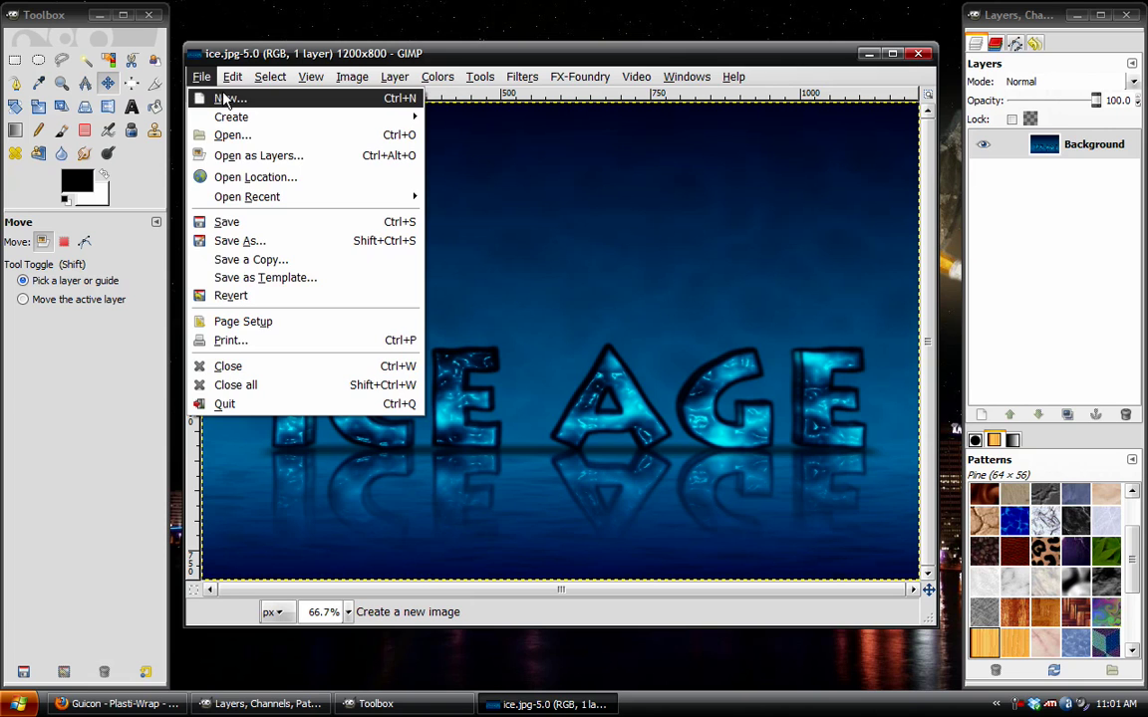
pyautogui.click(220, 98)
pyautogui.click(327, 212)
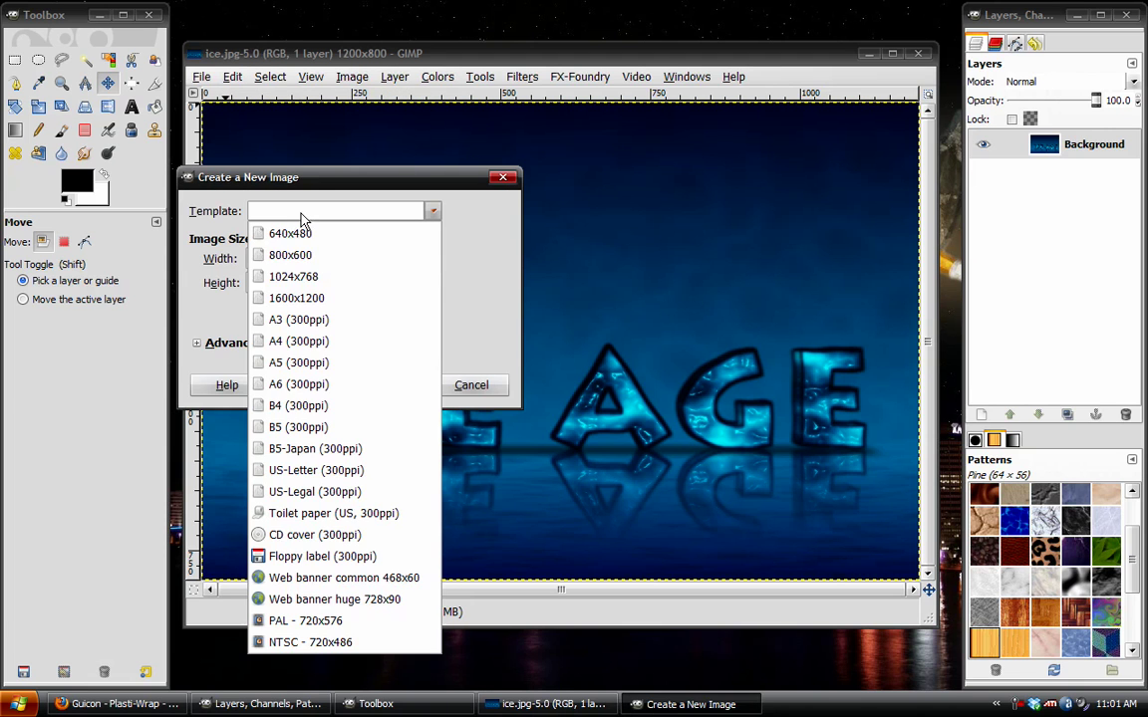
pyautogui.click(309, 254)
pyautogui.click(389, 385)
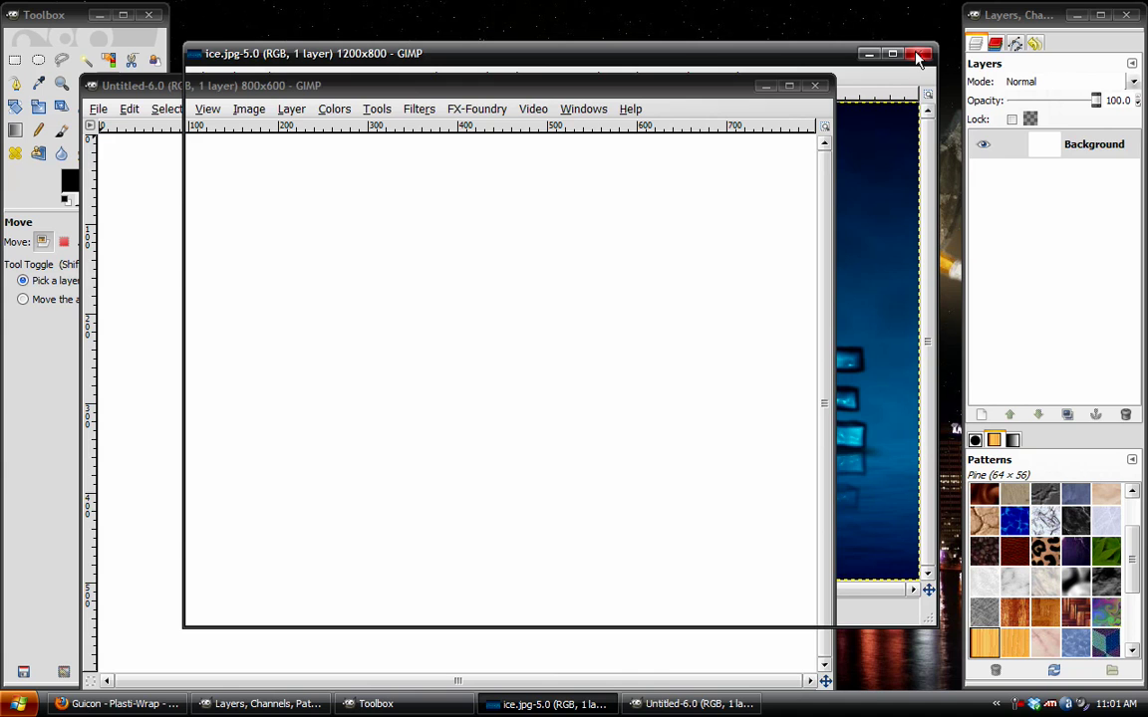
pyautogui.click(918, 57)
pyautogui.moveTo(336, 87); pyautogui.dragTo(436, 40)
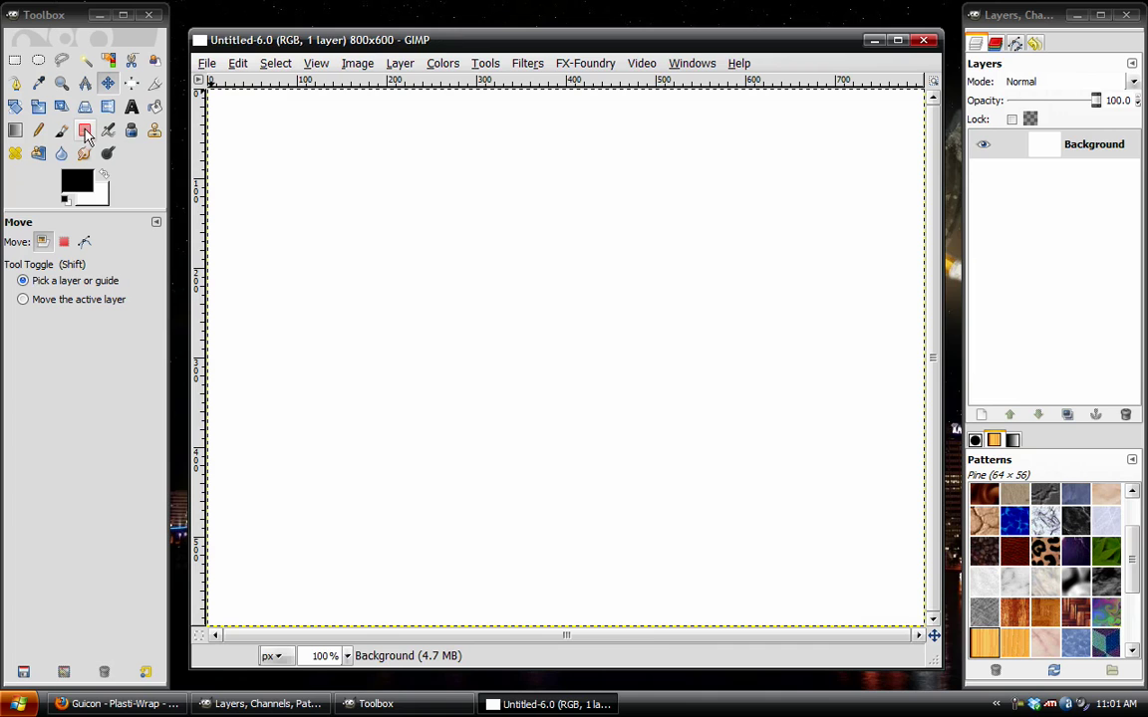
# Fill the white background with the "ice blue" linear gradient, running vertically from the canvas's top edge to its bottom edge
pyautogui.click(14, 130)
pyautogui.click(86, 291)
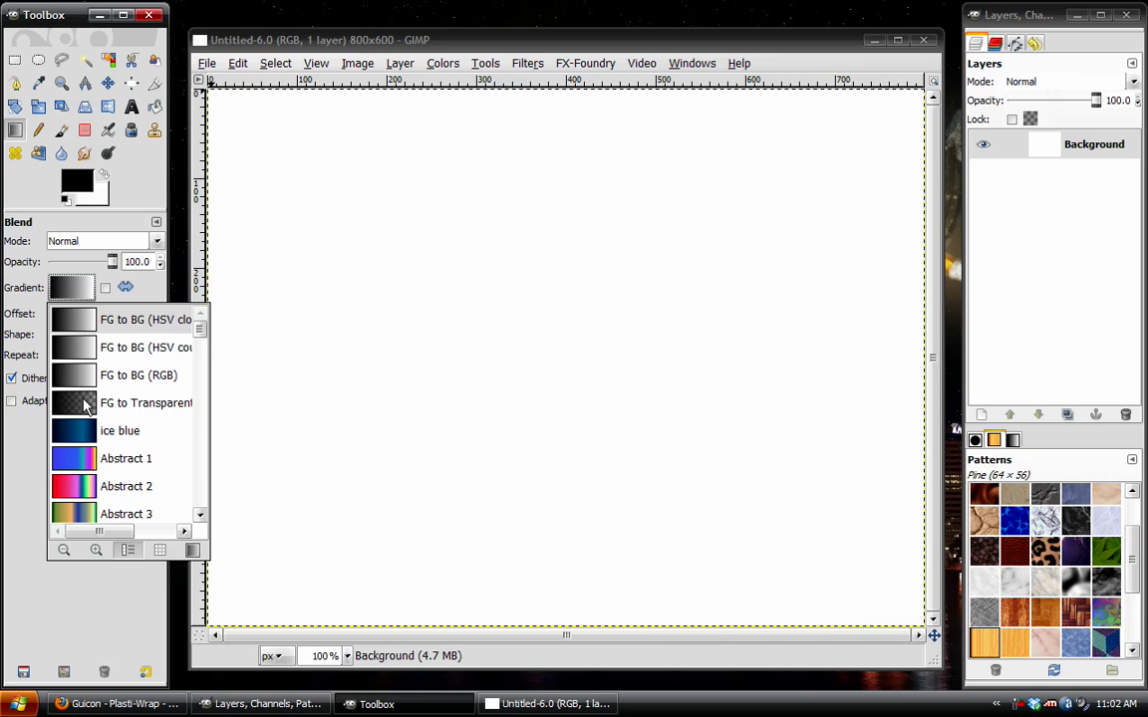
pyautogui.click(80, 431)
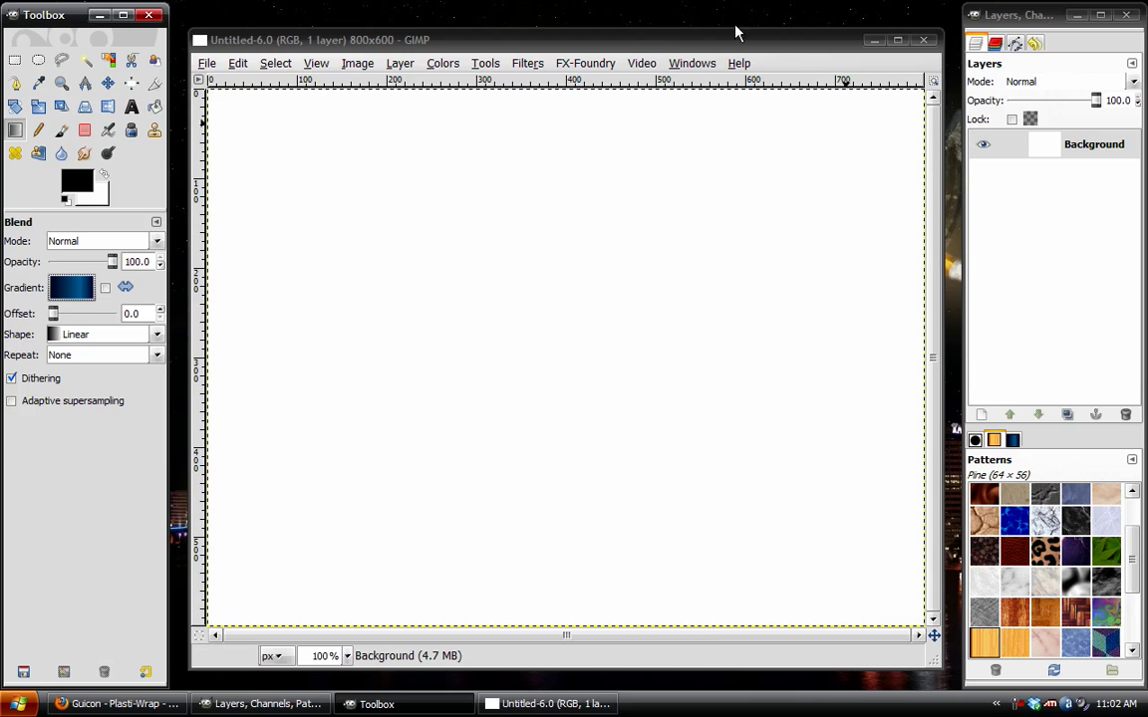
pyautogui.moveTo(684, 47); pyautogui.dragTo(679, 31)
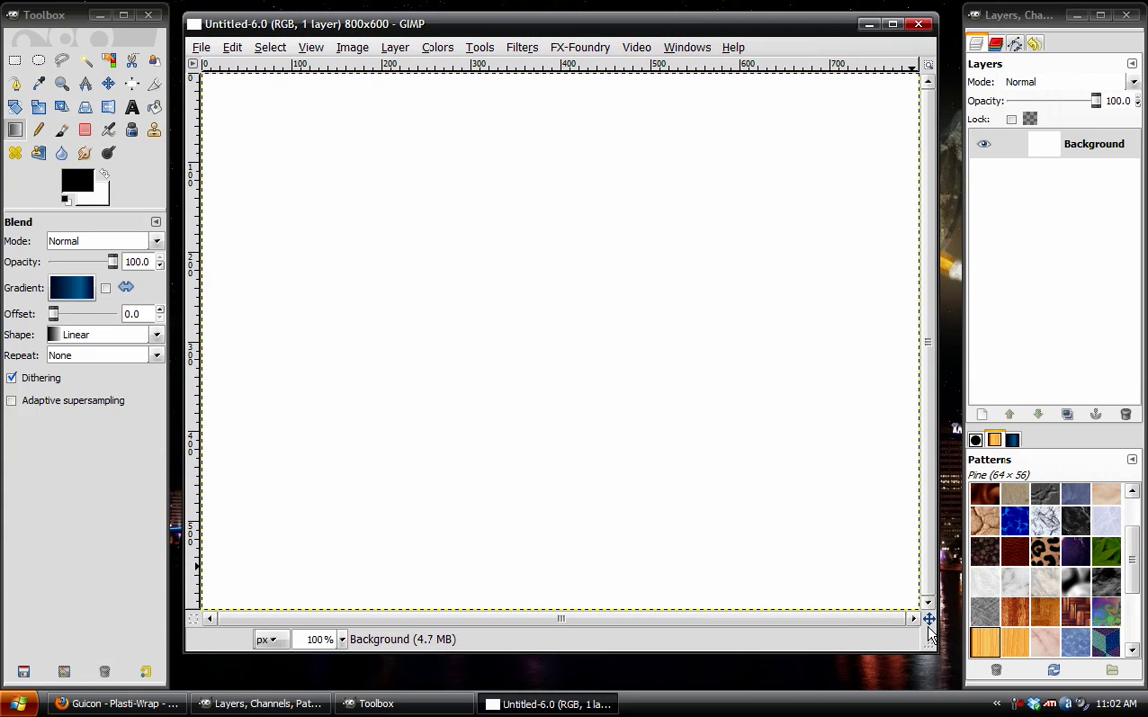
pyautogui.moveTo(928, 643); pyautogui.dragTo(943, 664)
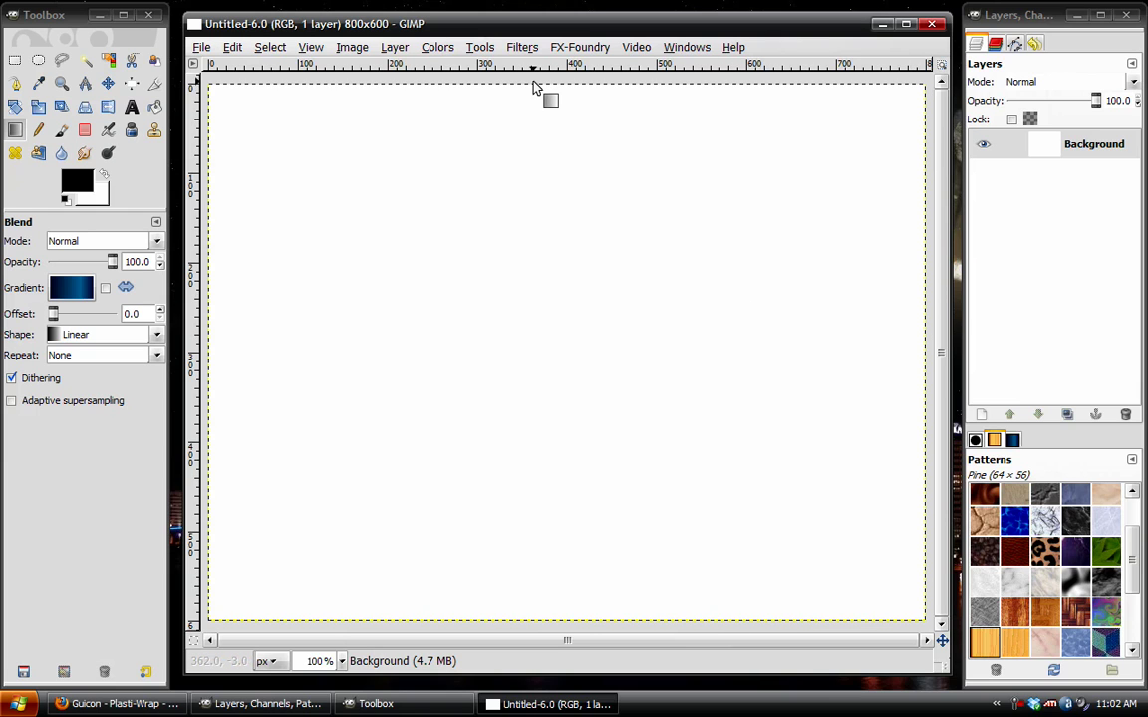
pyautogui.moveTo(533, 84); pyautogui.dragTo(538, 625)
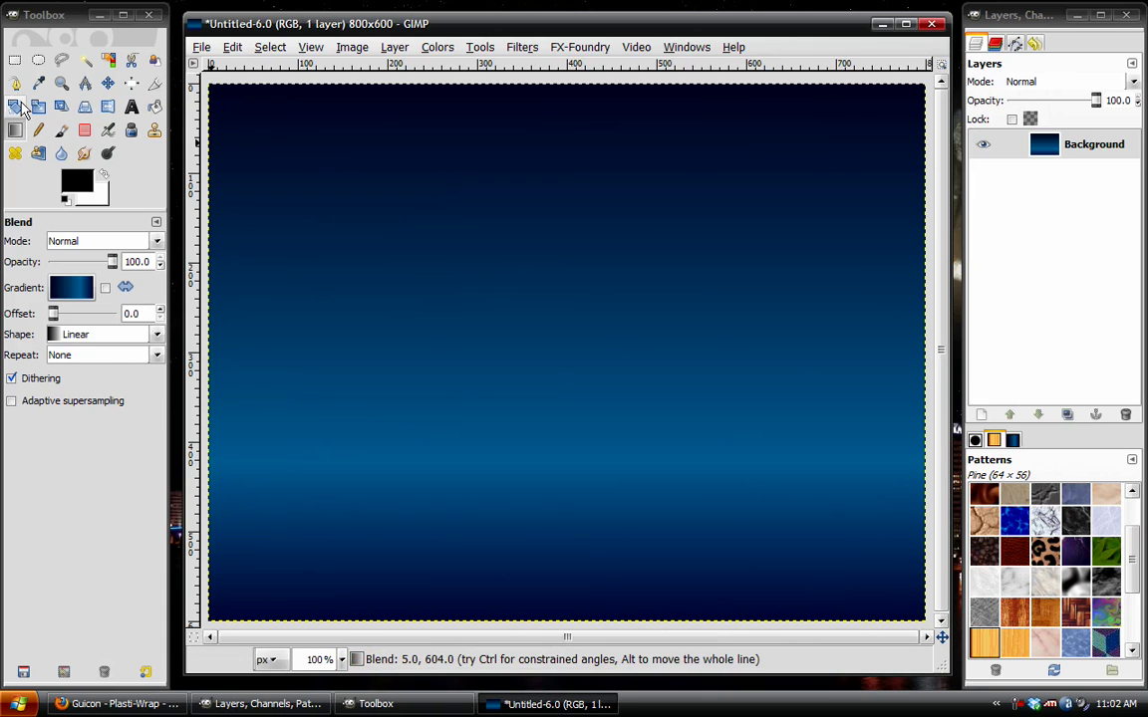
# Add the text "ICE" in black Lithos Pro Heavy at 310 px and move it to the middle of the canvas
pyautogui.click(131, 106)
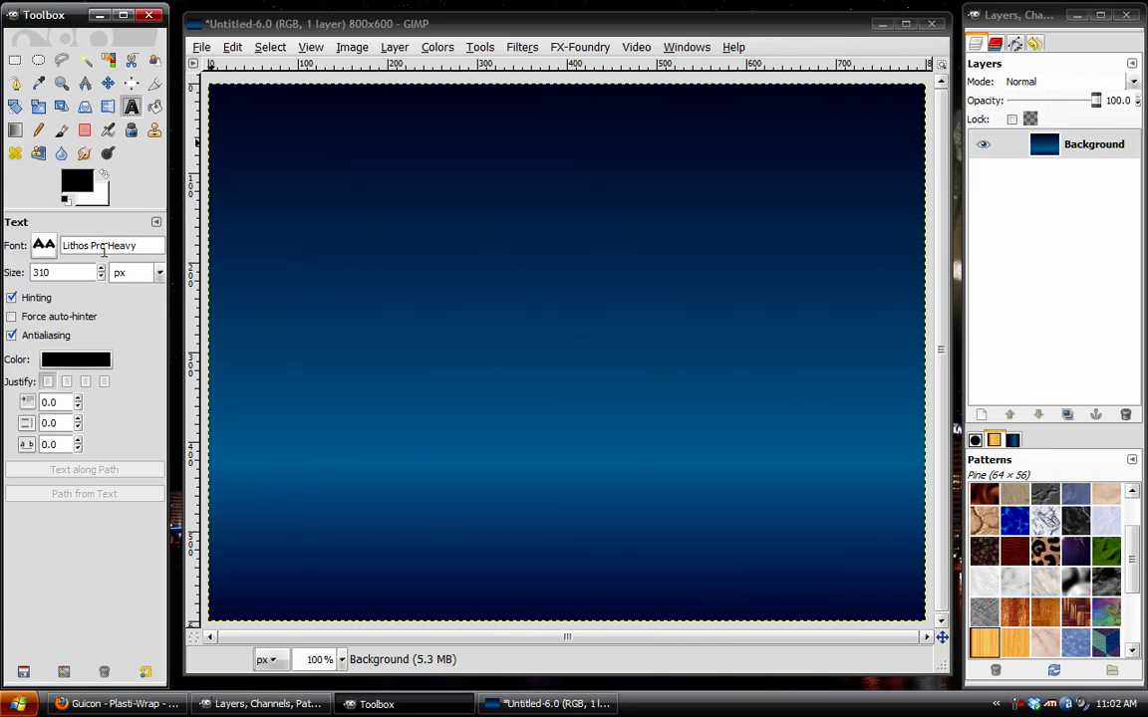
pyautogui.click(397, 304)
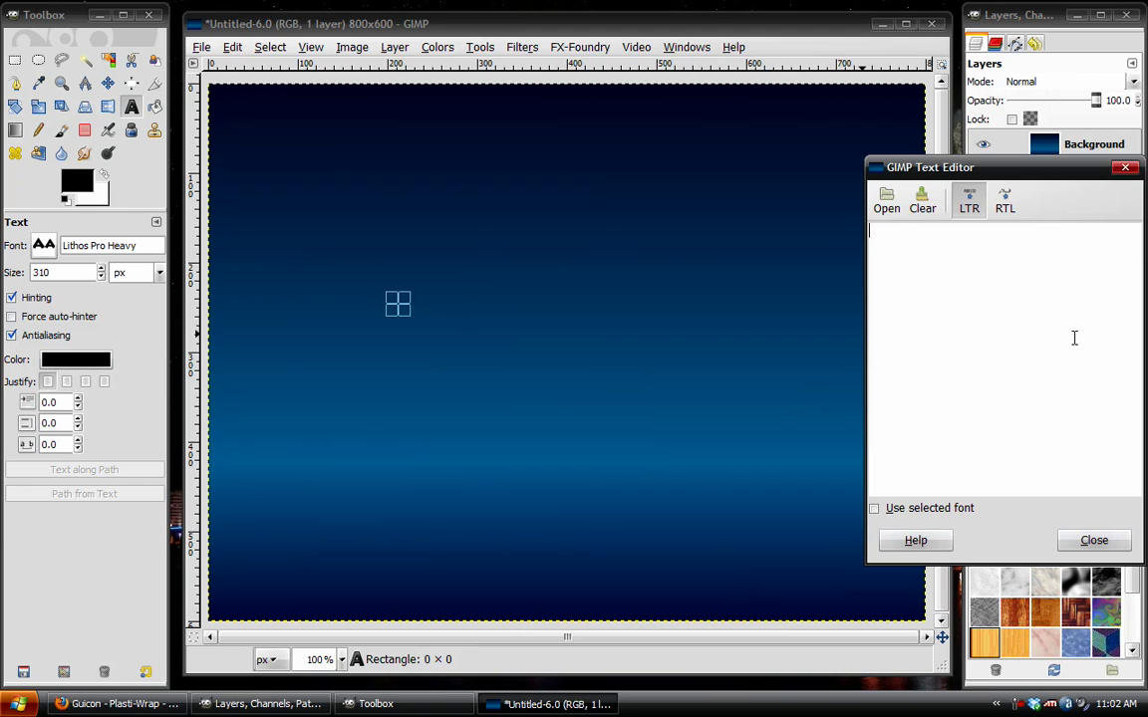
pyautogui.write('ICE')
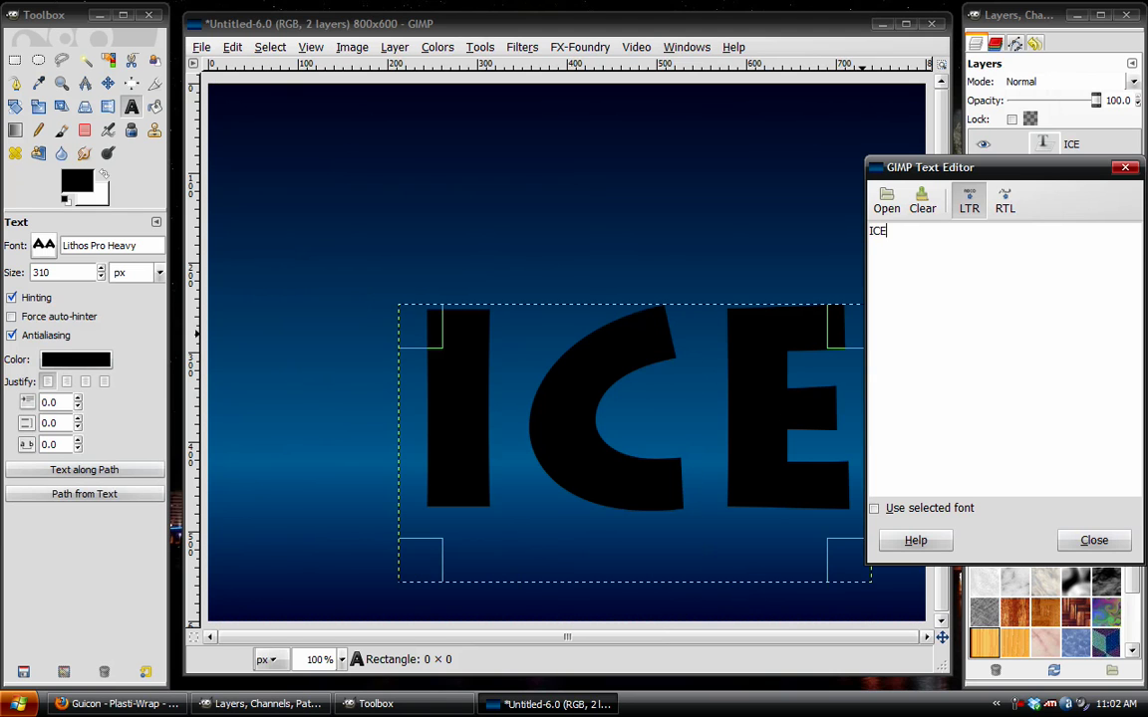
pyautogui.write('m')
pyautogui.moveTo(473, 418); pyautogui.dragTo(503, 448)
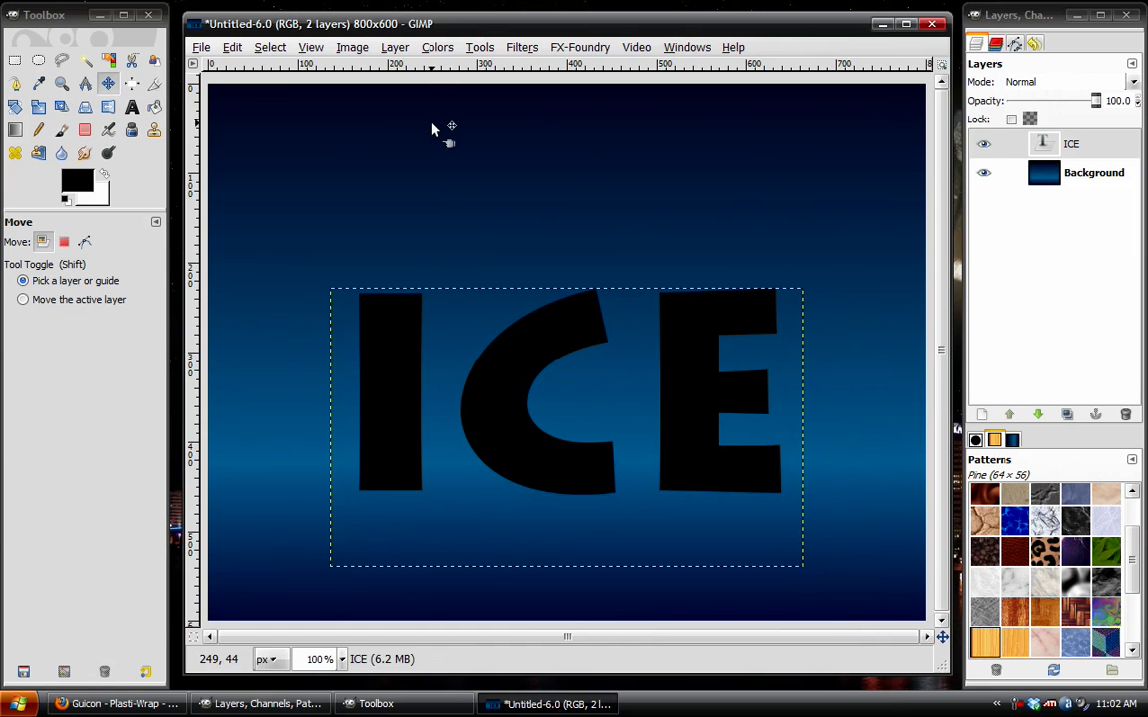
# Align the ICE text's horizontal centre relative to the first item and expand its layer to the image size
pyautogui.click(131, 85)
pyautogui.click(398, 402)
pyautogui.click(68, 304)
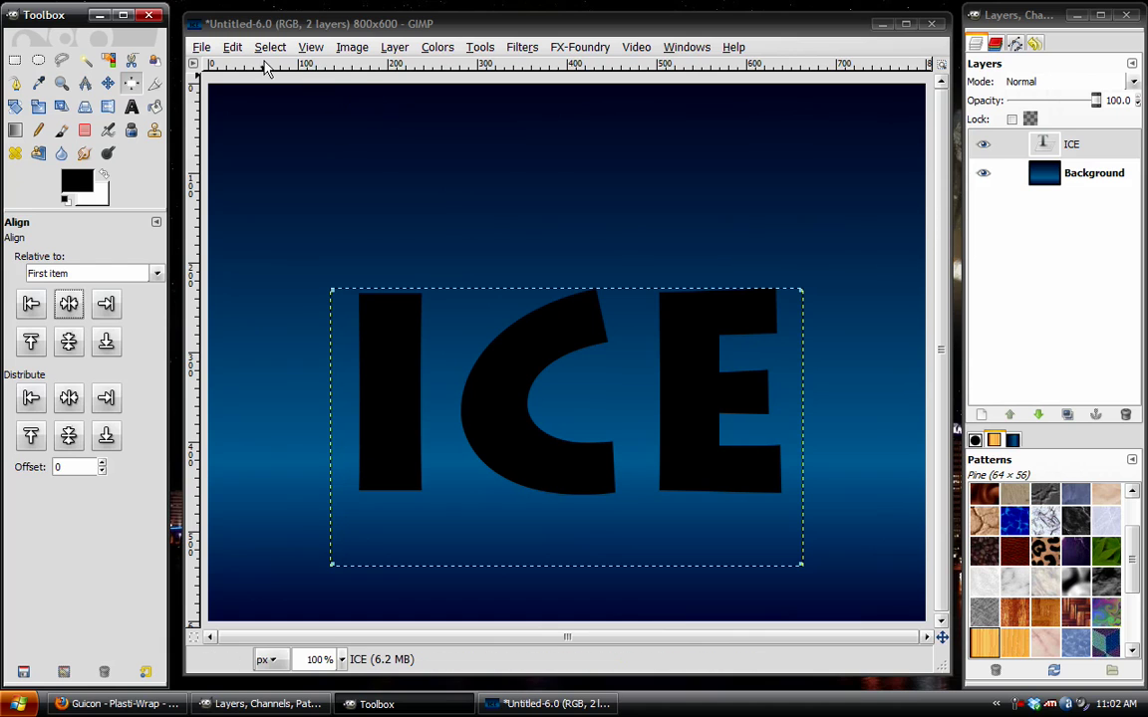
pyautogui.click(106, 86)
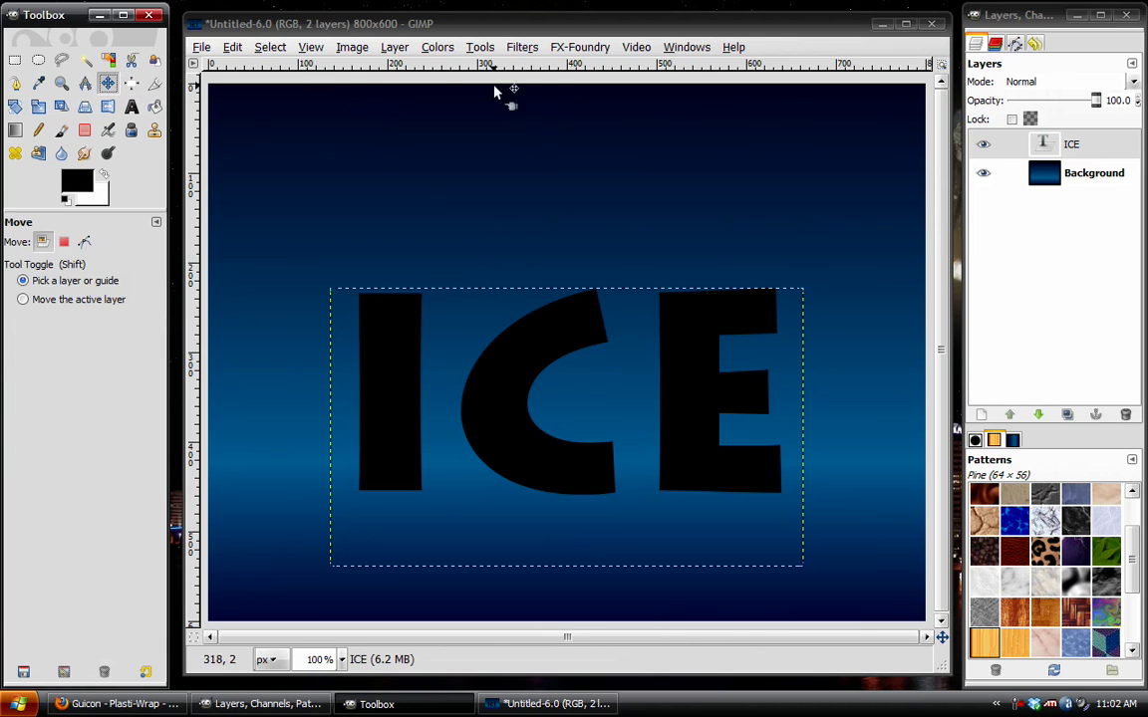
pyautogui.click(396, 48)
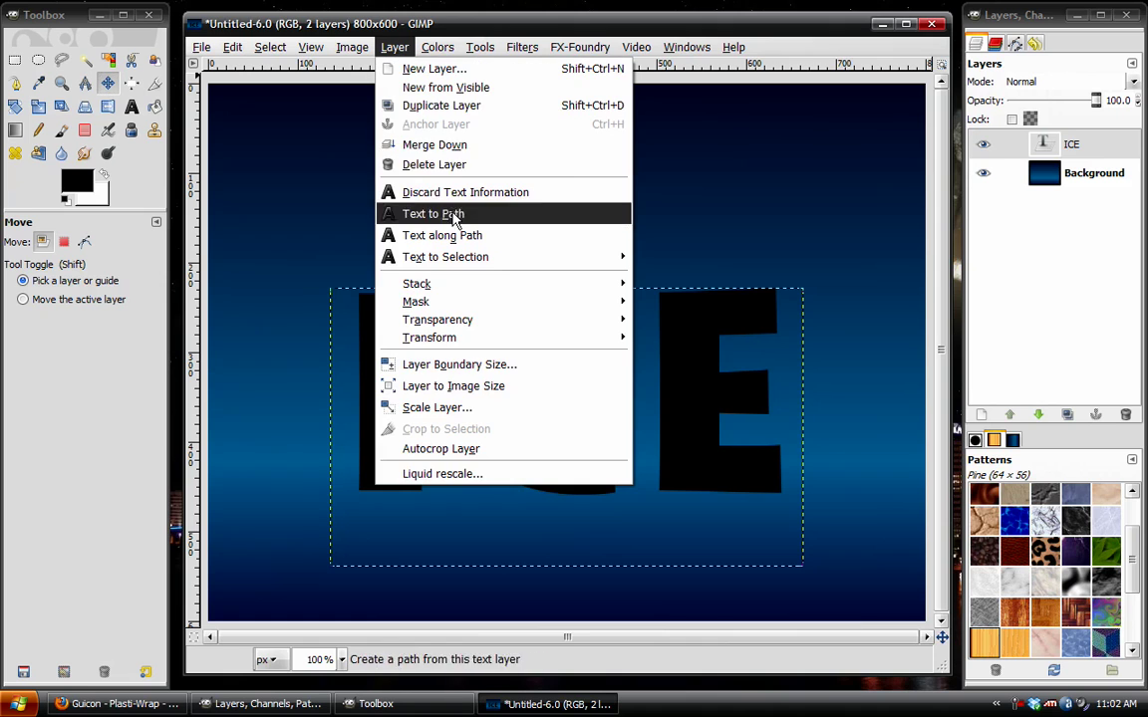
pyautogui.click(439, 386)
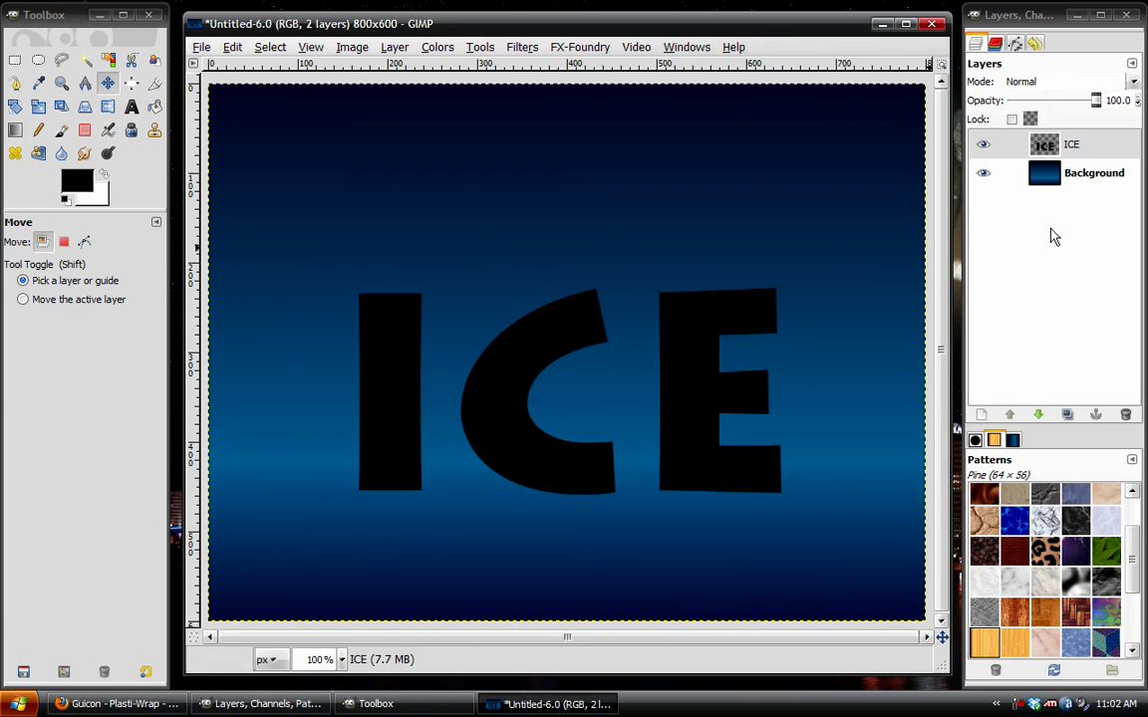
pyautogui.click(1054, 150)
pyautogui.click(983, 145)
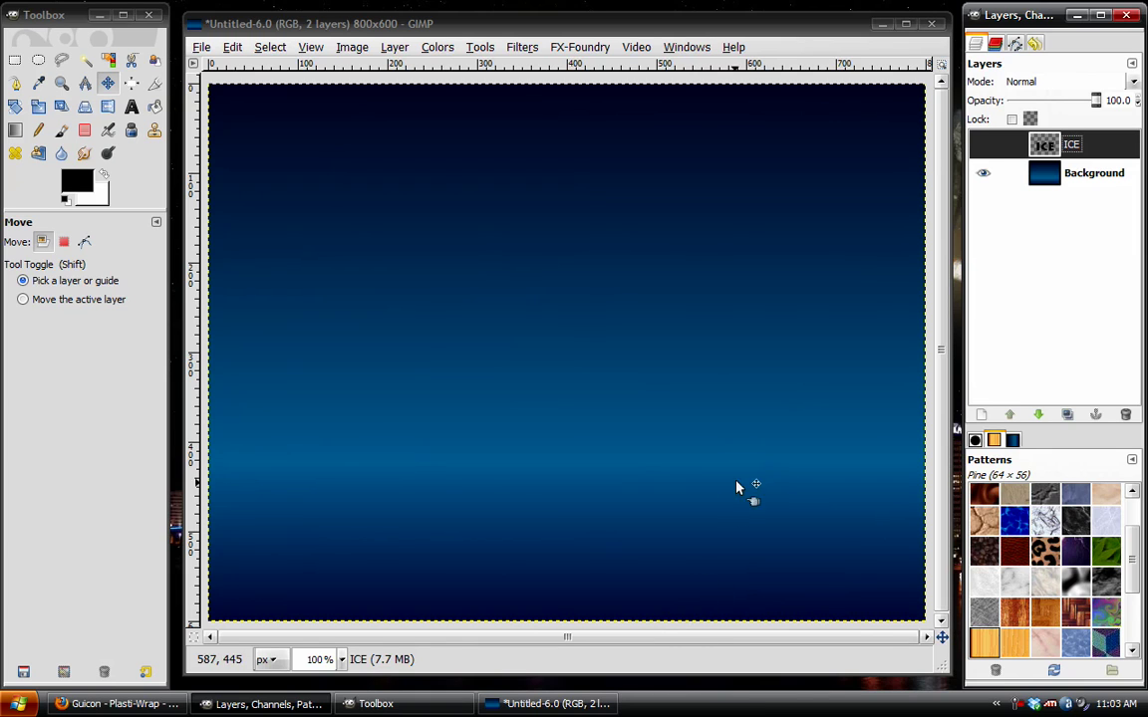
pyautogui.click(982, 144)
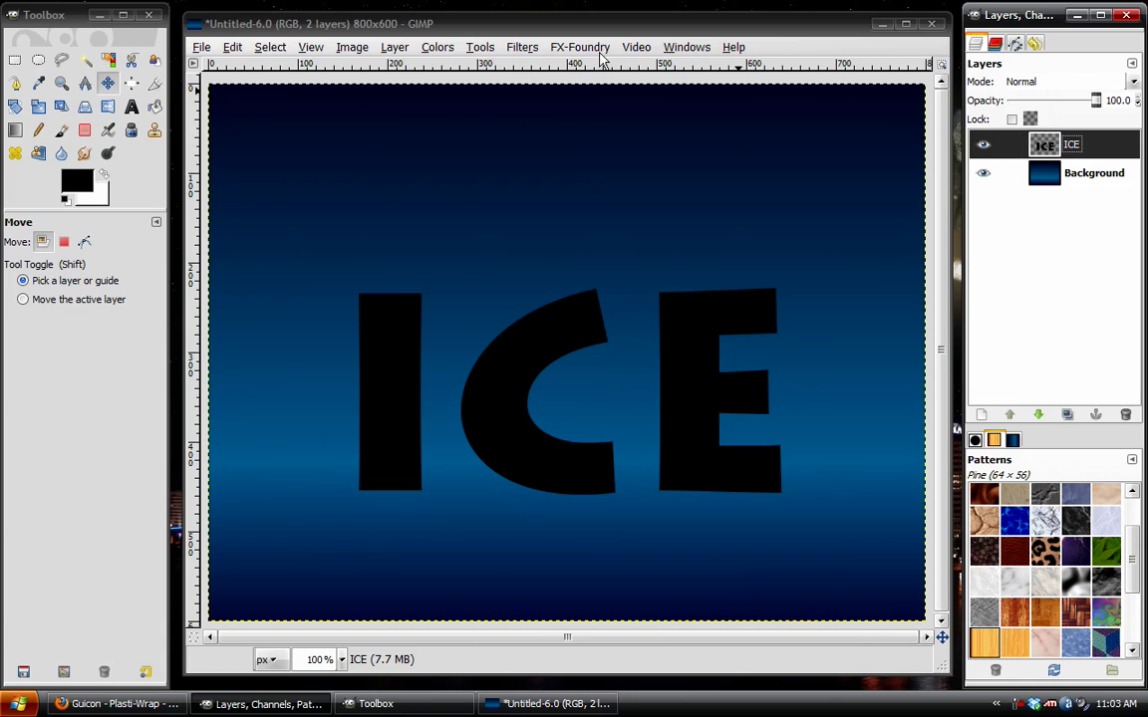
pyautogui.click(523, 48)
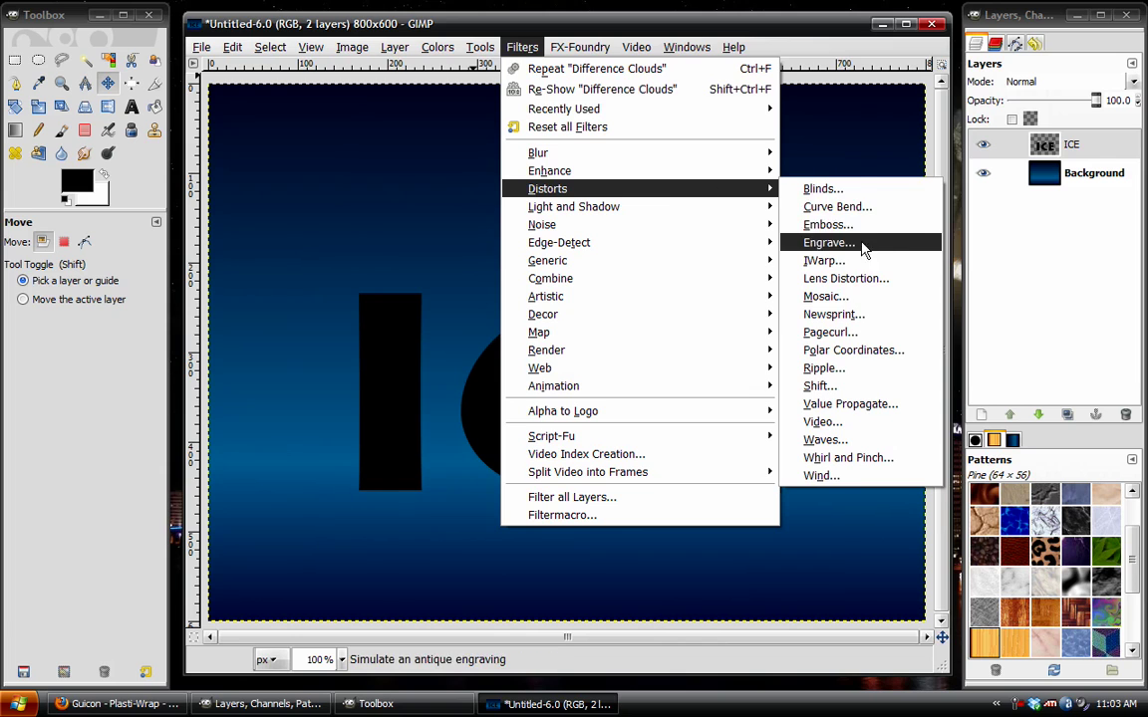
pyautogui.click(555, 262)
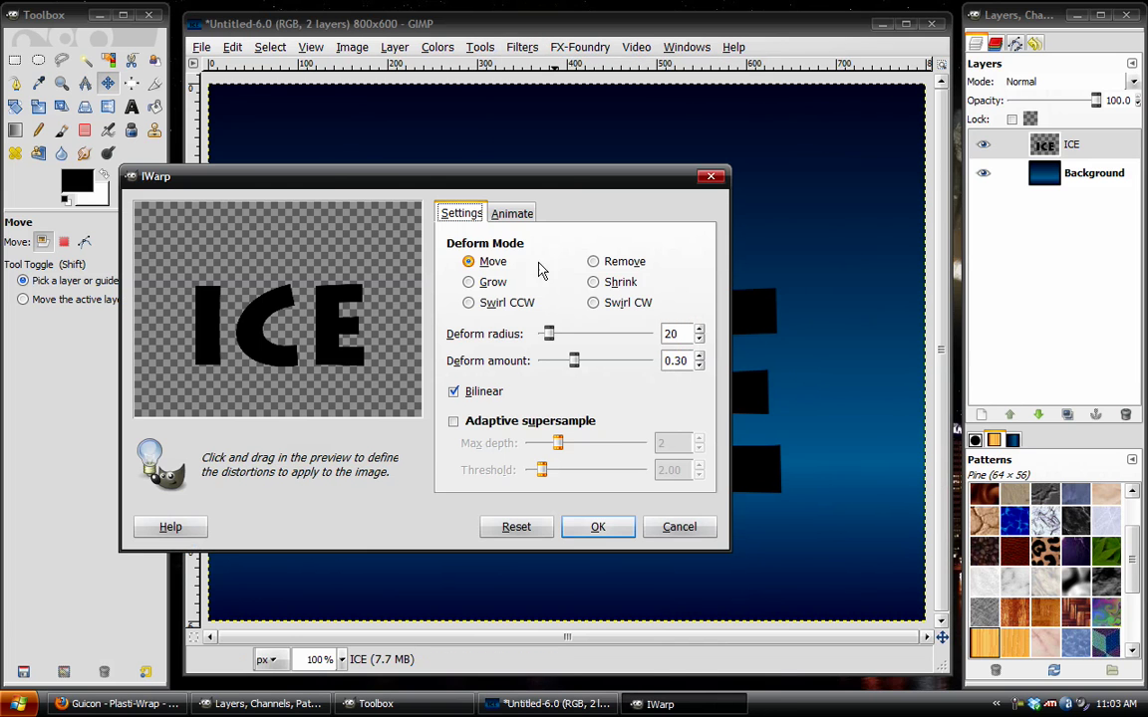
pyautogui.moveTo(317, 177); pyautogui.dragTo(396, 150)
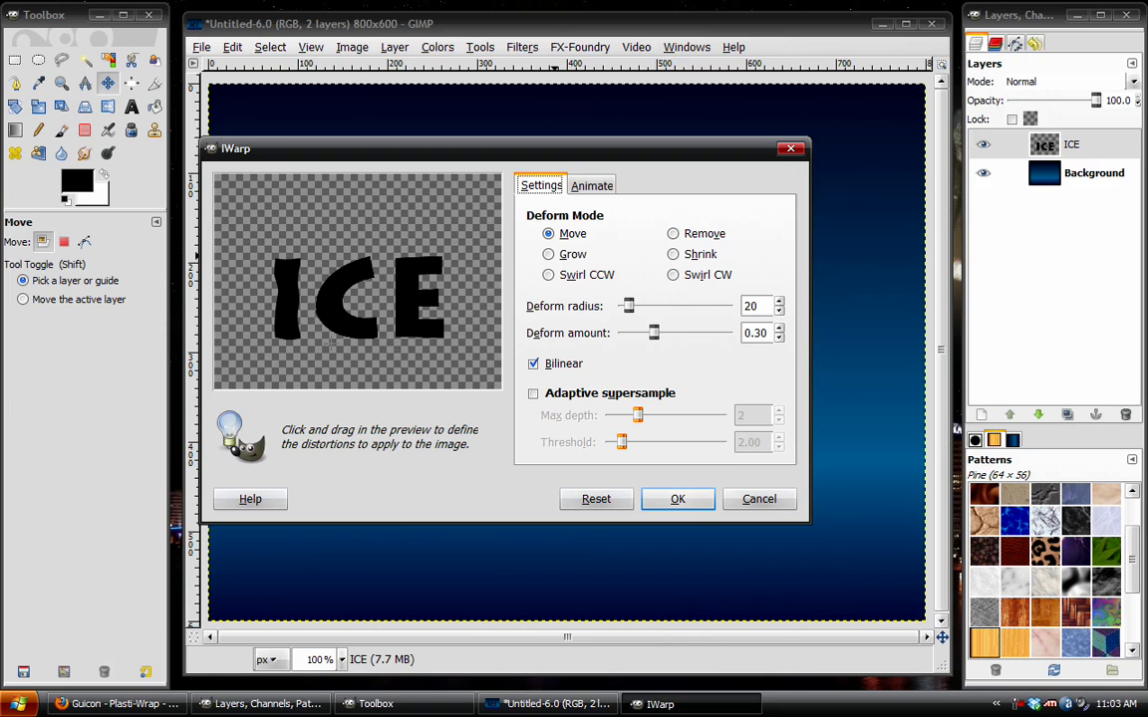
pyautogui.click(754, 501)
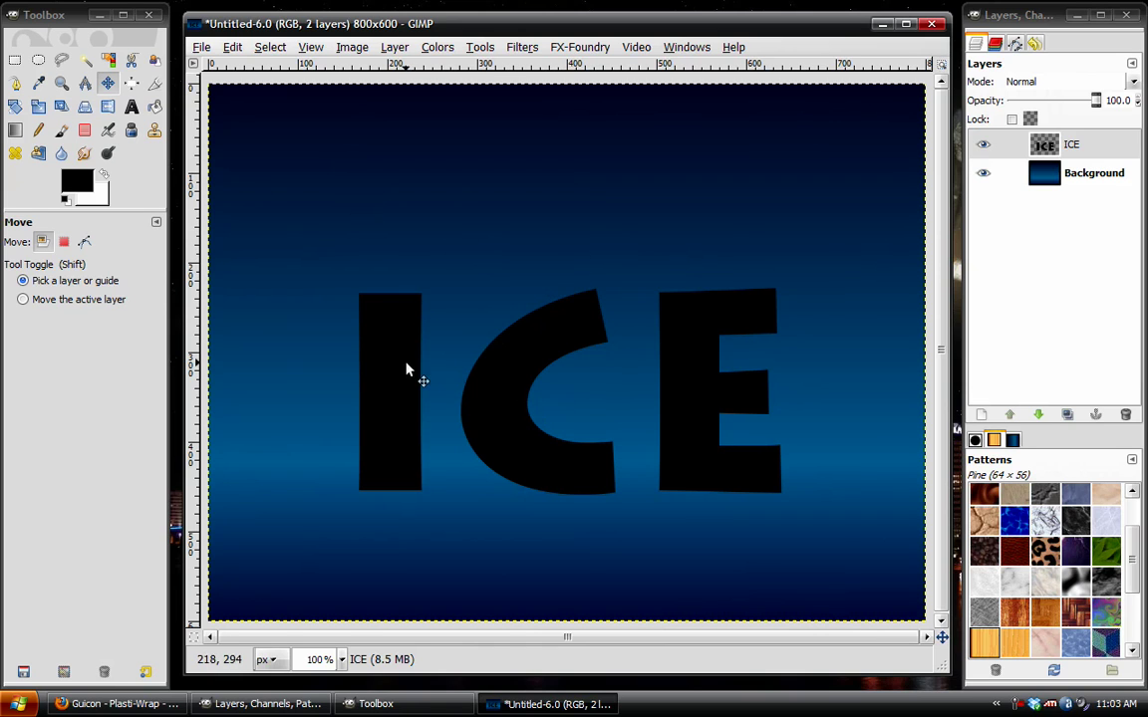
# Lock the ICE layer's alpha and render randomized Solid Noise on the letters with detail 3 and X and Y size 16.0
pyautogui.click(1013, 121)
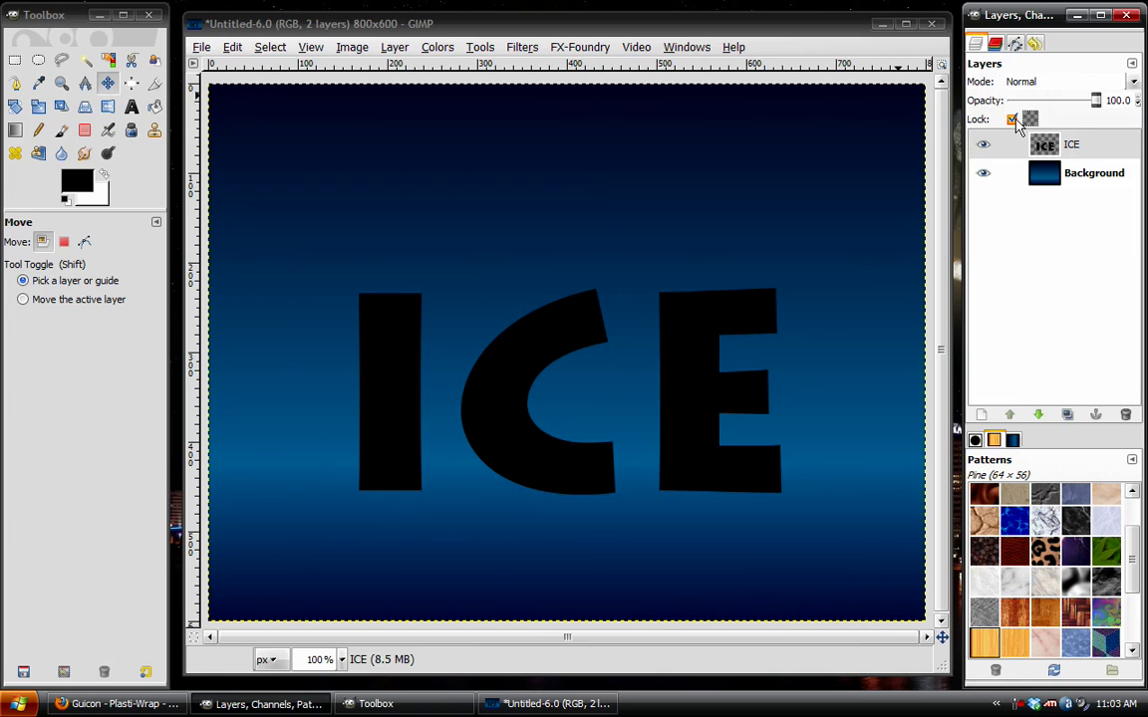
pyautogui.click(522, 47)
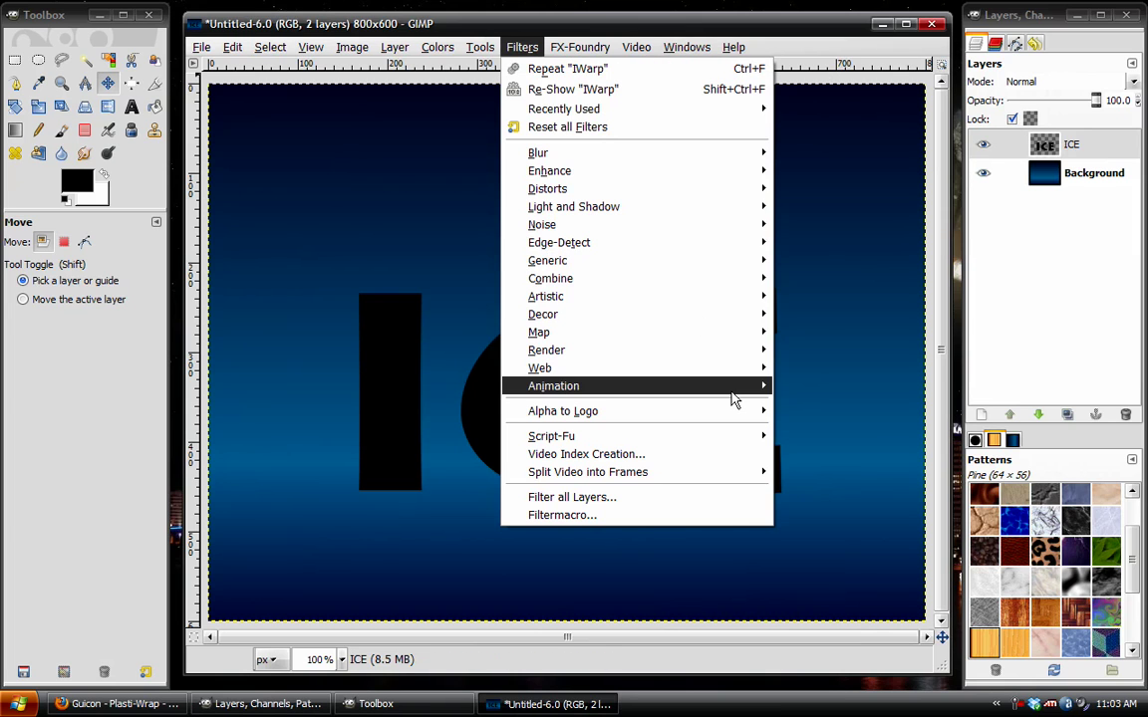
pyautogui.moveTo(738, 351)
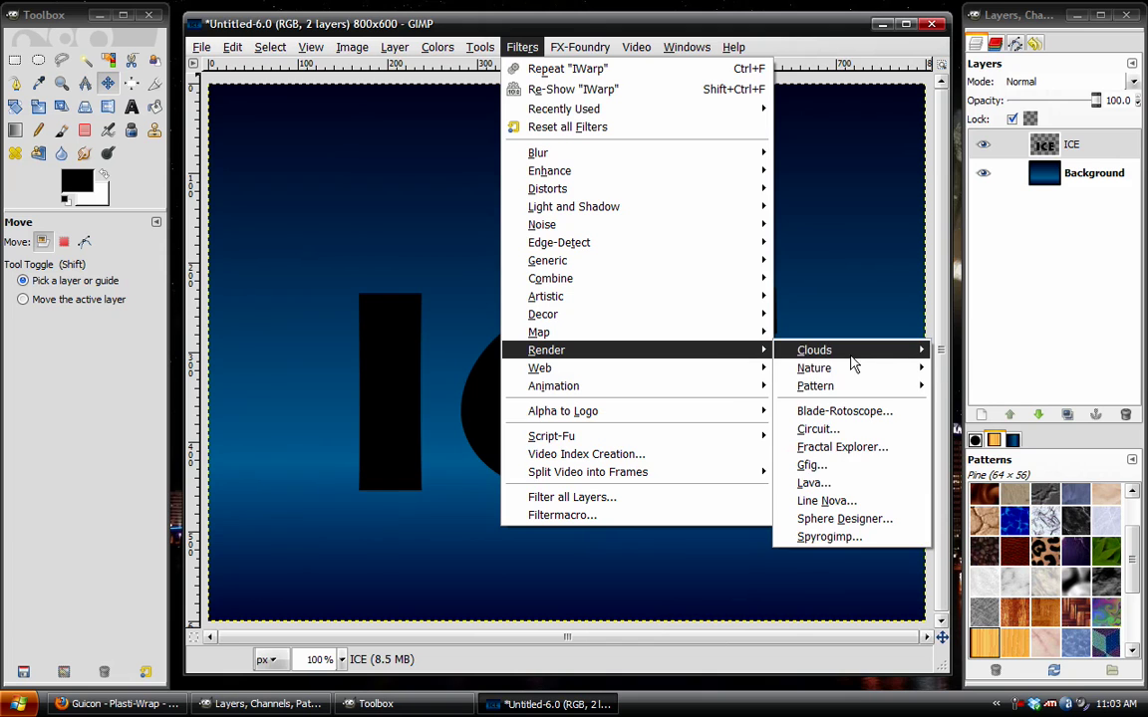
pyautogui.moveTo(877, 350)
pyautogui.click(976, 367)
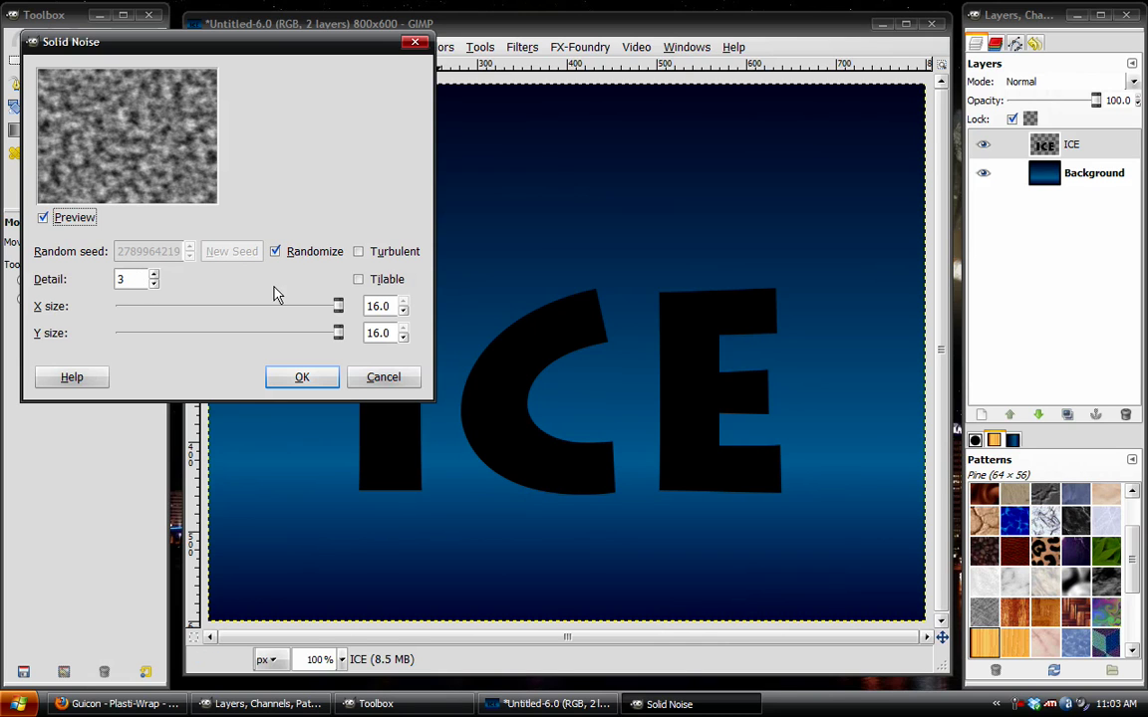
pyautogui.click(298, 379)
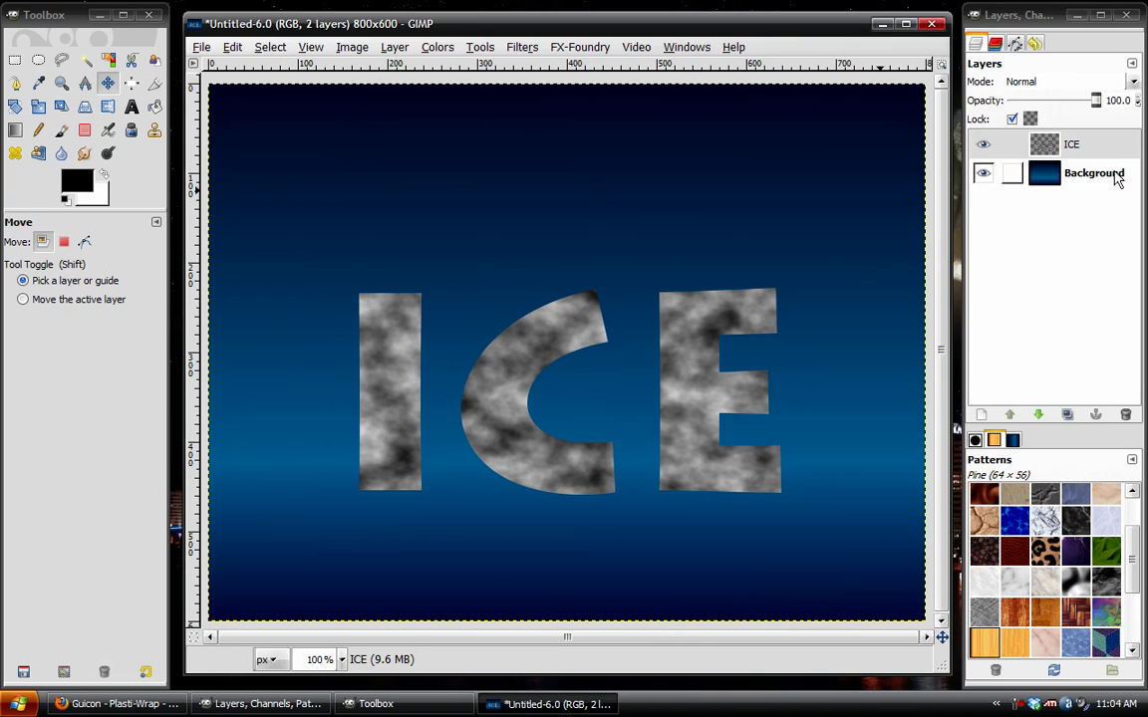
# Select the ICE layer's alpha, stroke the selection with a 6 px solid black line, and deselect
pyautogui.click(1059, 152)
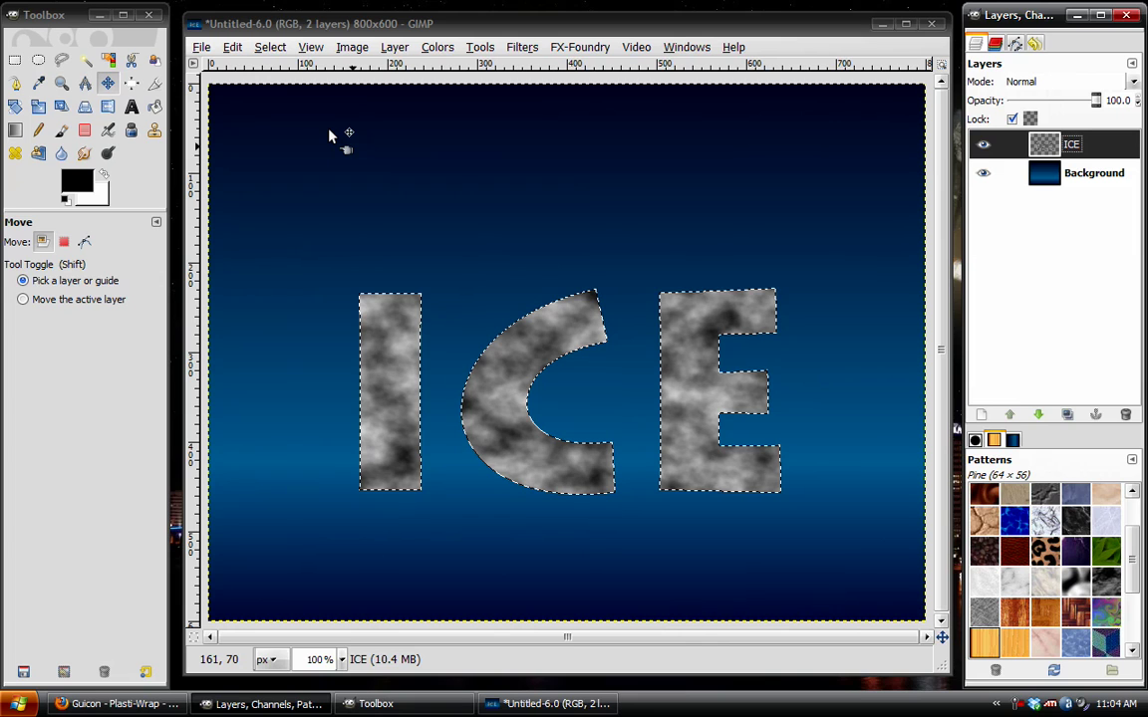
pyautogui.click(232, 47)
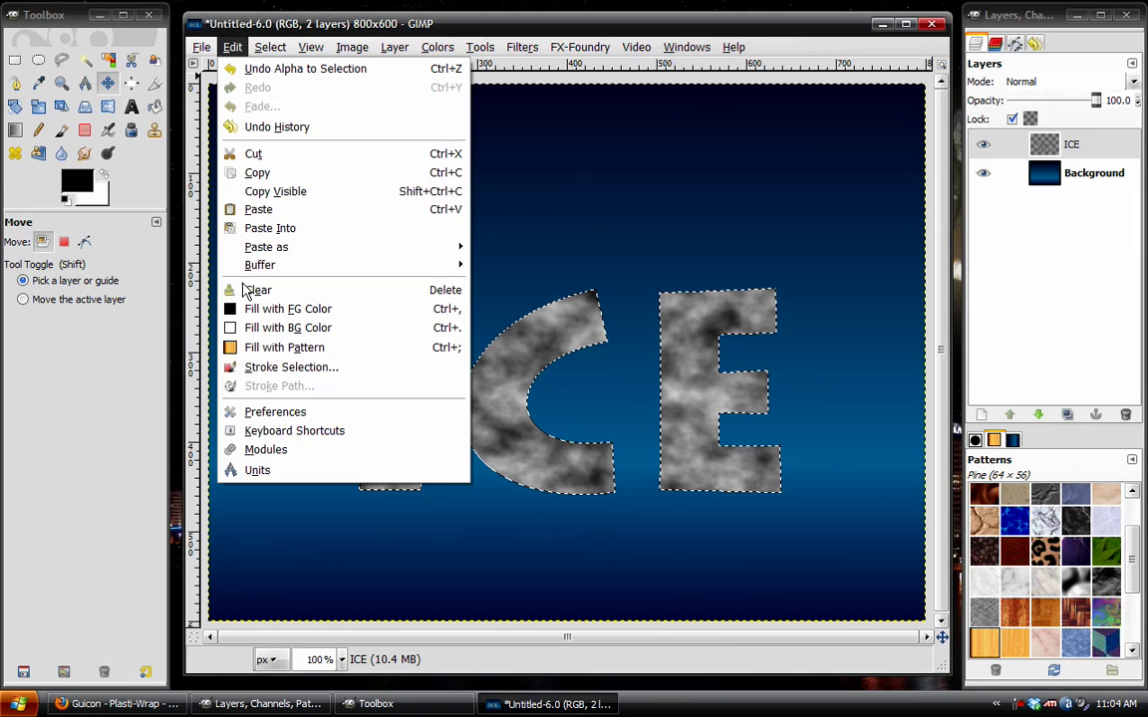
pyautogui.click(274, 369)
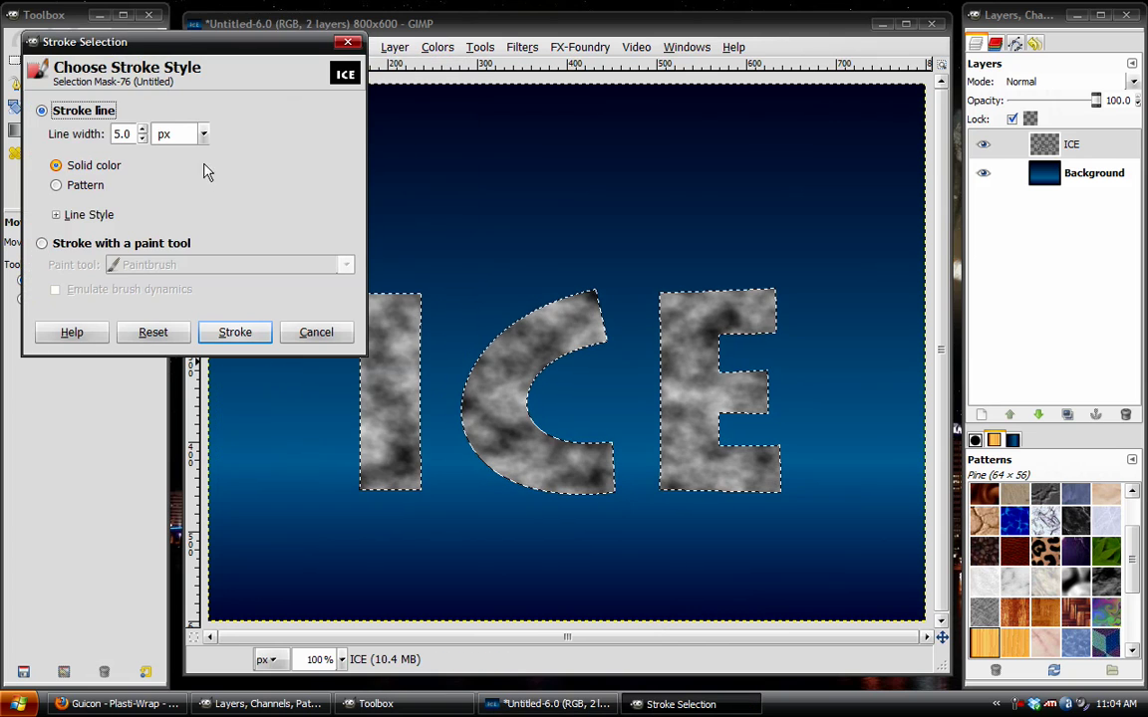
pyautogui.moveTo(117, 42); pyautogui.dragTo(249, 52)
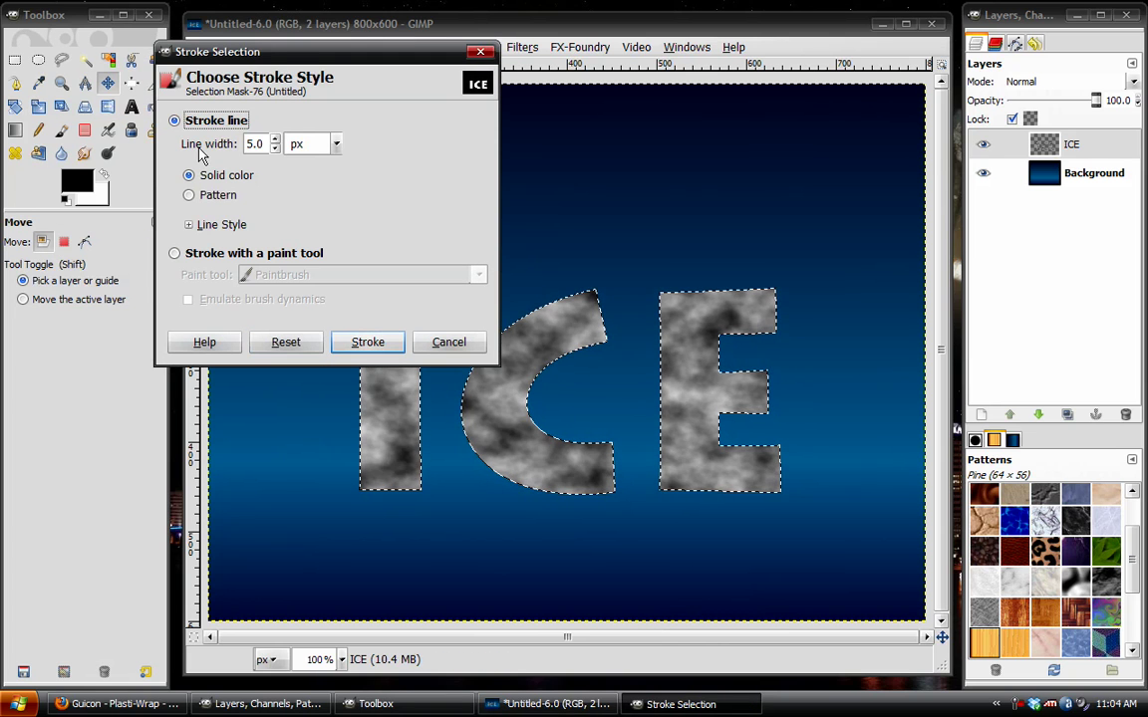
pyautogui.click(276, 140)
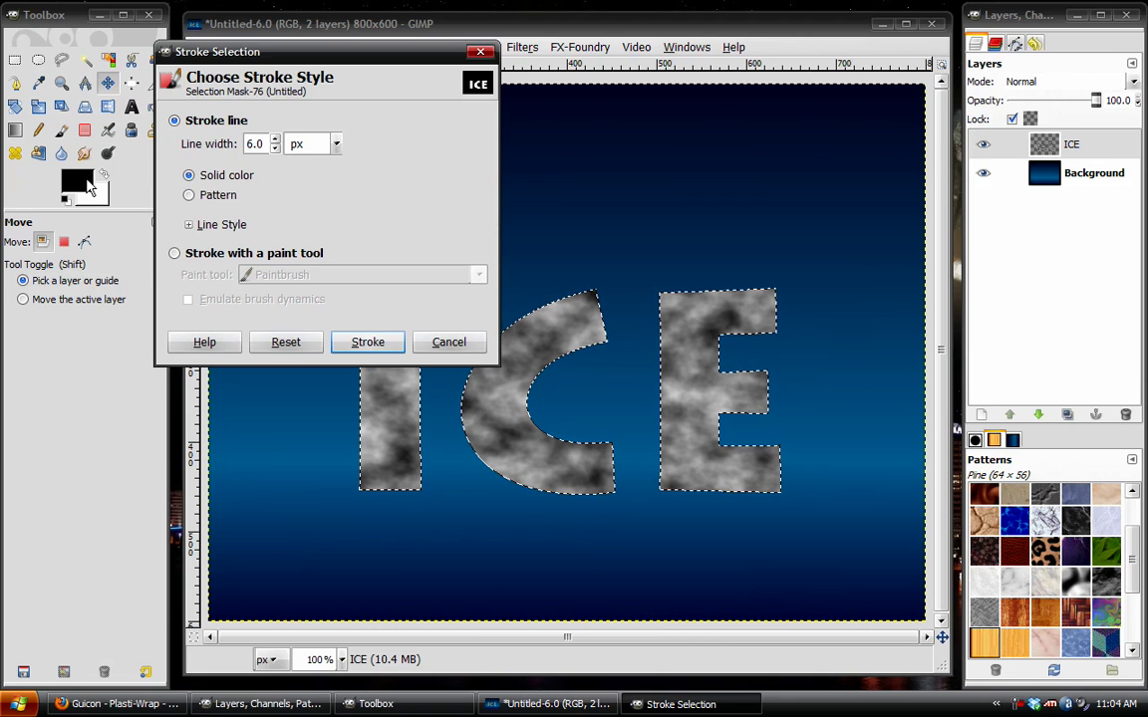
pyautogui.click(368, 343)
pyautogui.hotkey('ctrl', 'shift', 'a')
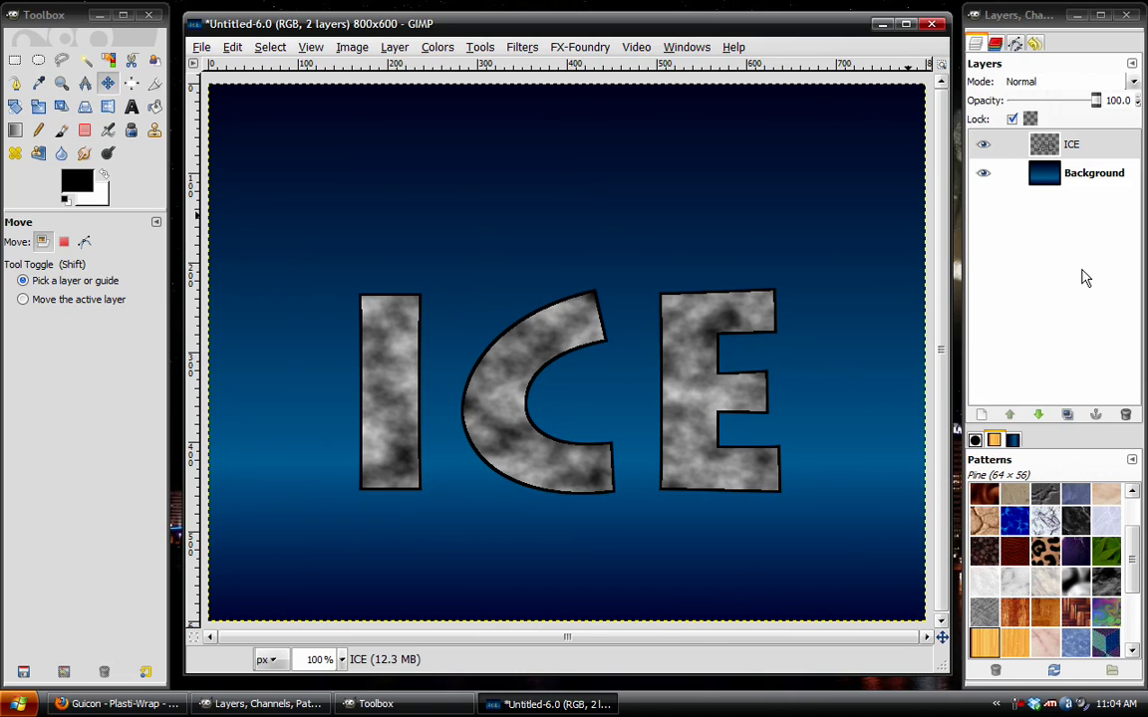
# Unlock the ICE layer's alpha and apply a Gaussian Blur with 5.0 px horizontal and vertical radius, using the RLE method
pyautogui.click(1013, 119)
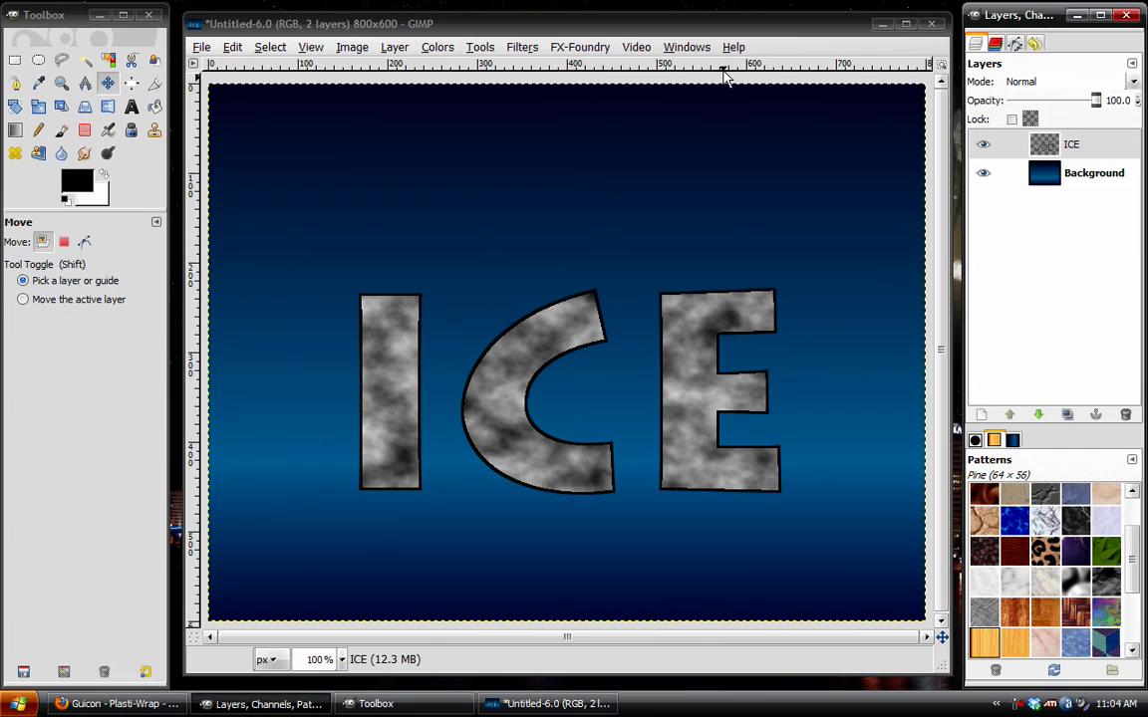
pyautogui.click(521, 47)
pyautogui.moveTo(755, 156)
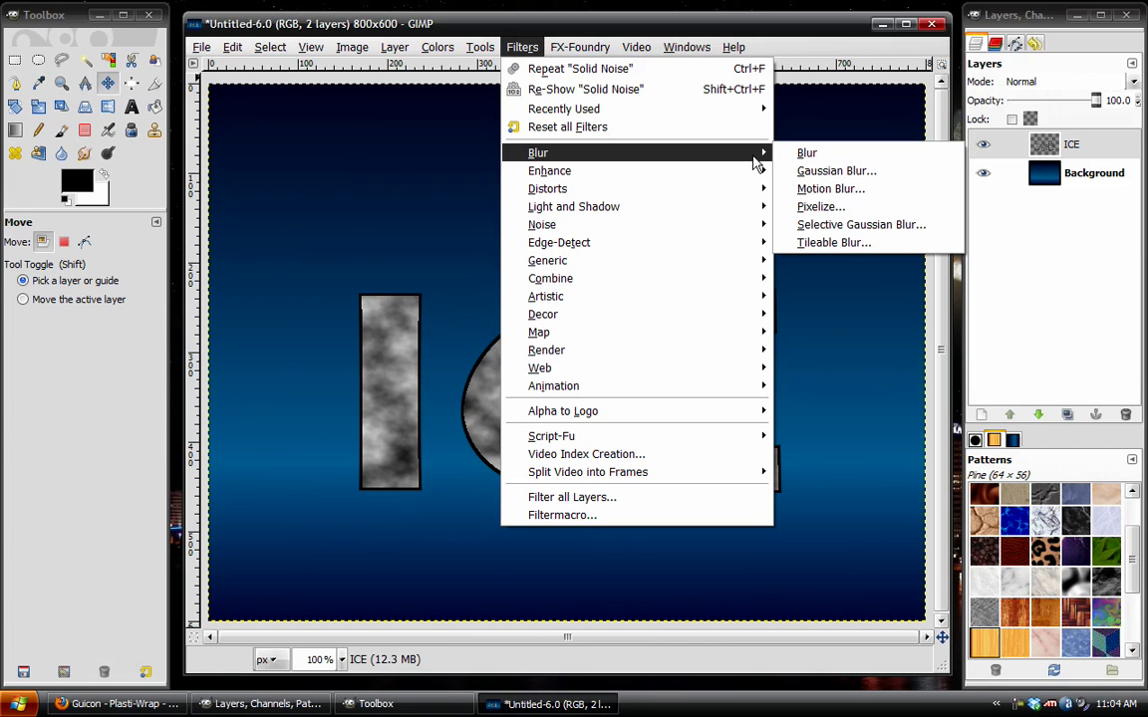
pyautogui.click(837, 171)
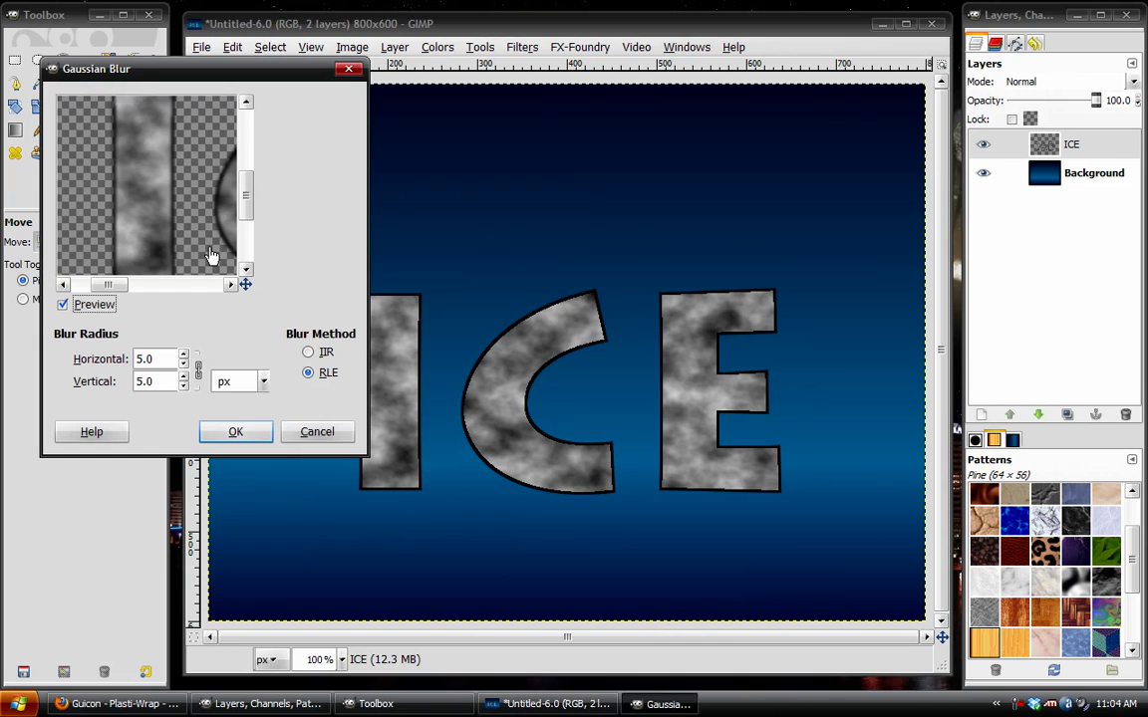
pyautogui.moveTo(224, 184); pyautogui.dragTo(211, 157)
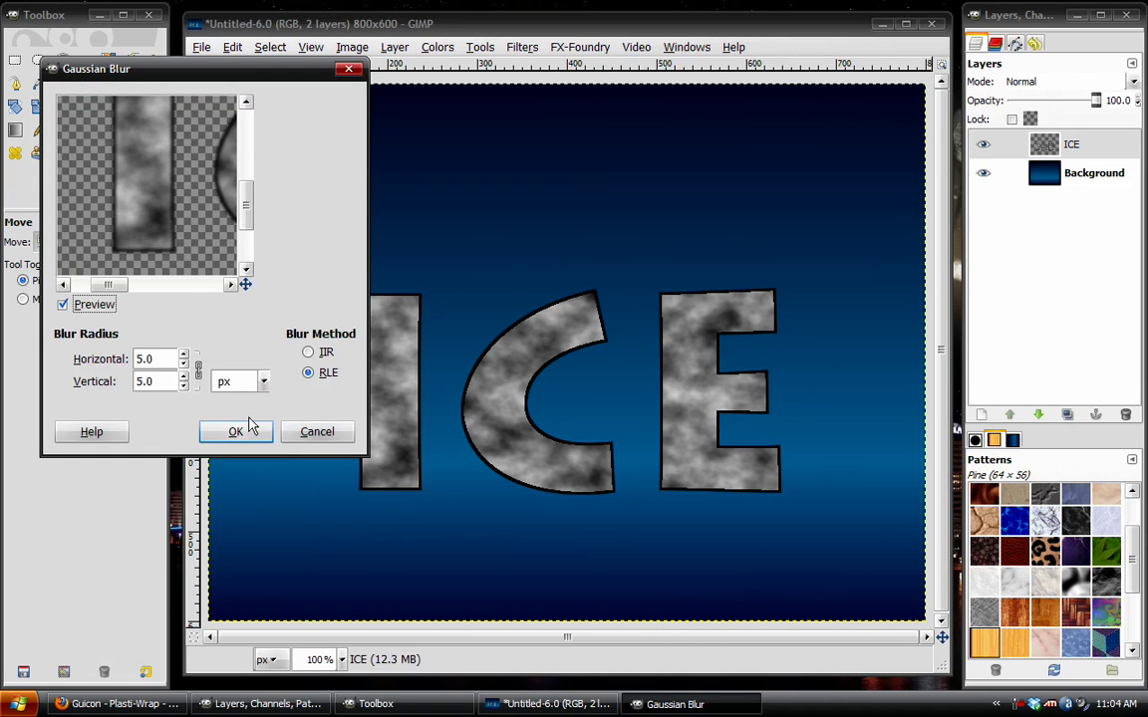
pyautogui.click(235, 432)
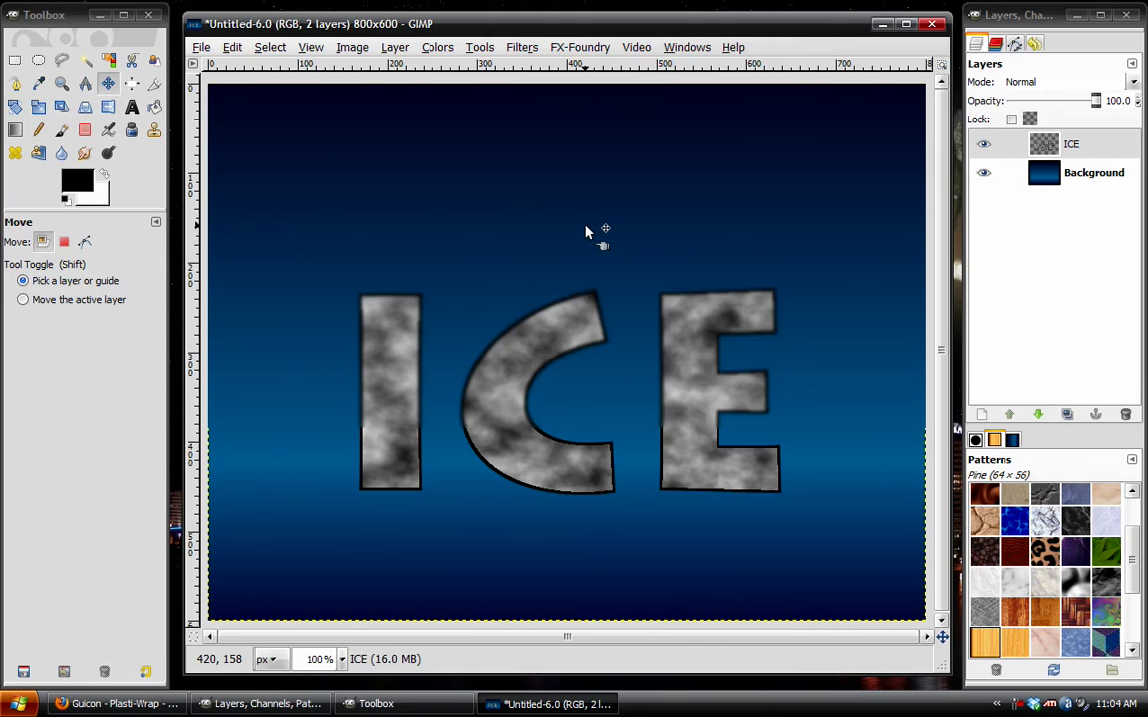
# Run the Plasti-Wrap script on the ICE layer with Neon Radius 4 and final layer copy 1
pyautogui.click(522, 46)
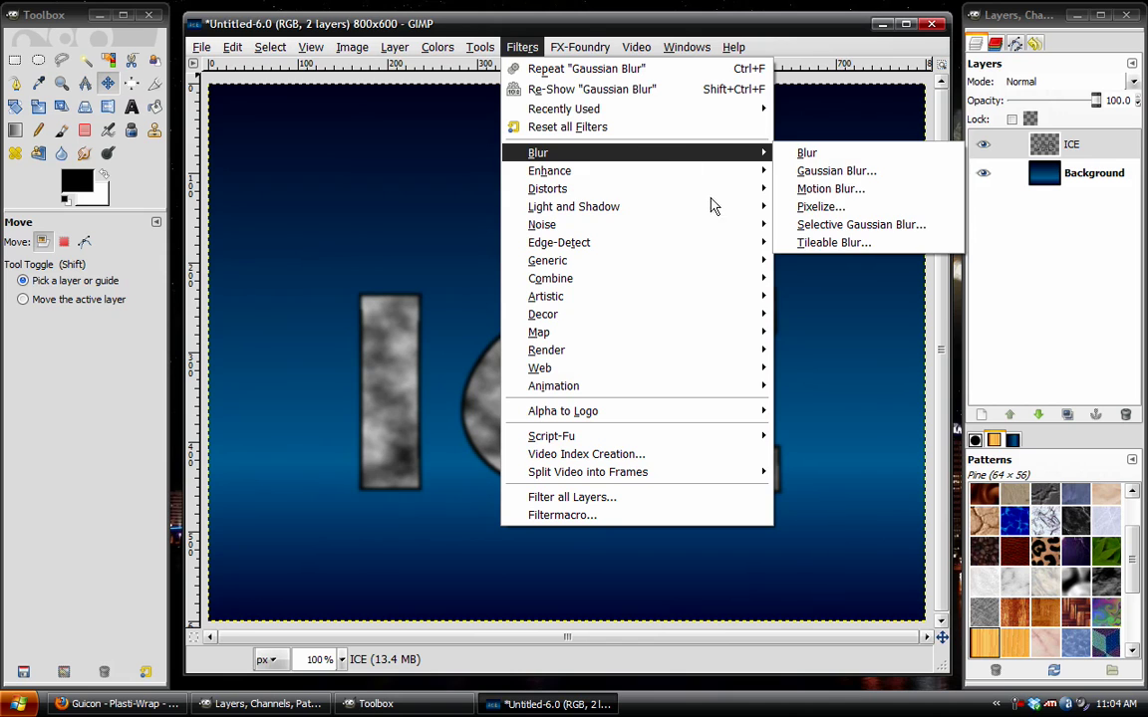
pyautogui.moveTo(759, 217)
pyautogui.click(843, 400)
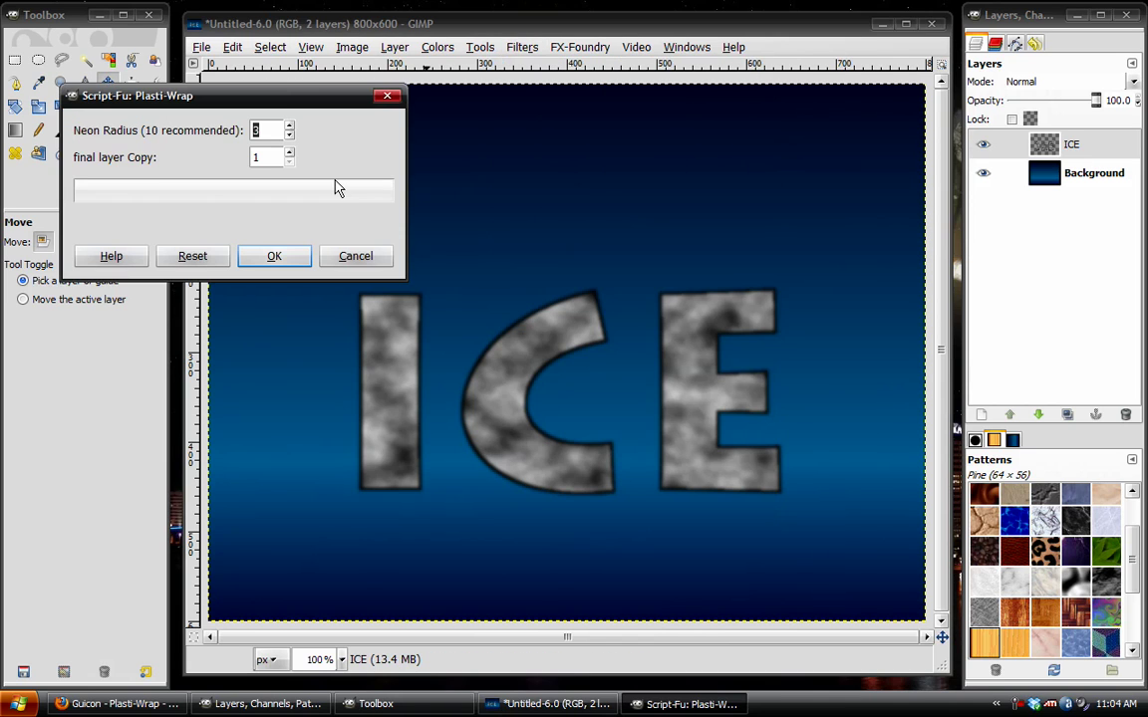
pyautogui.click(289, 127)
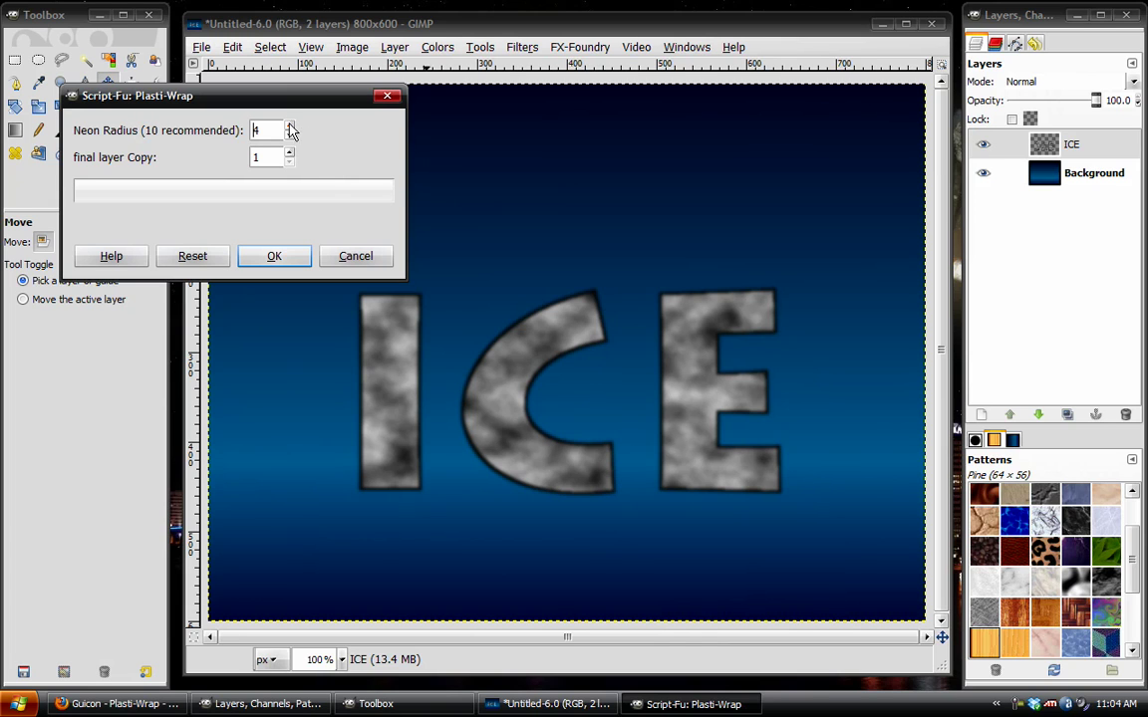
pyautogui.click(275, 257)
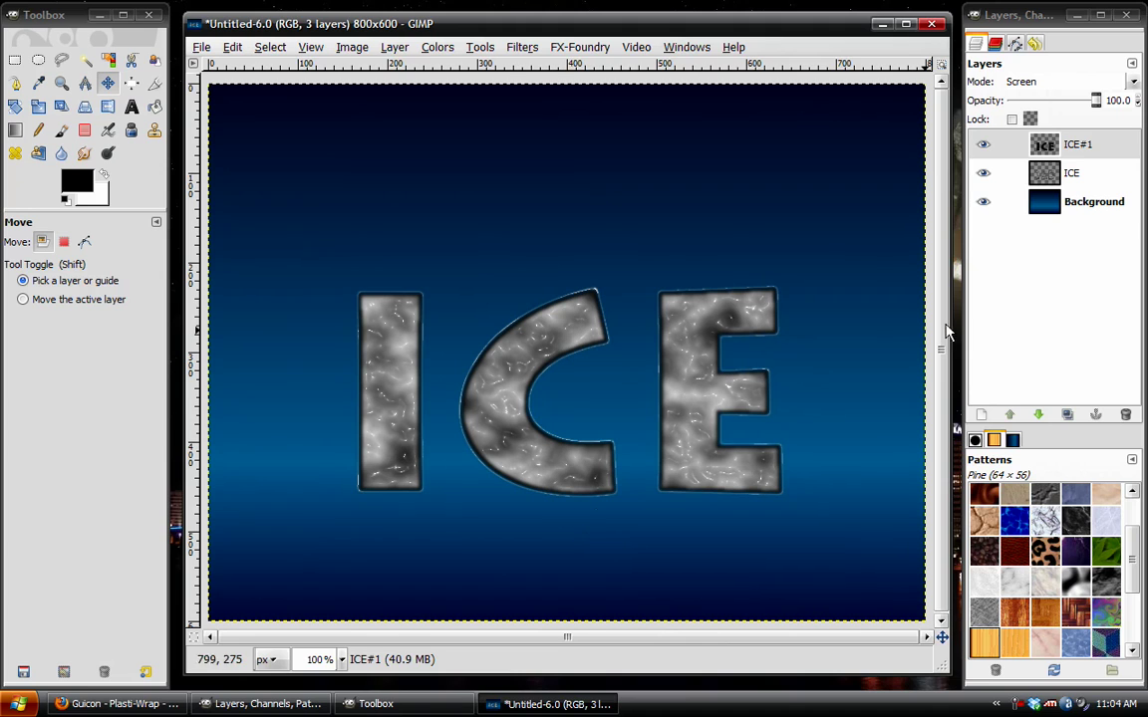
# Adjust the Alpha channel levels of the ICE#1 layer, raising the low input level to 250
pyautogui.click(436, 48)
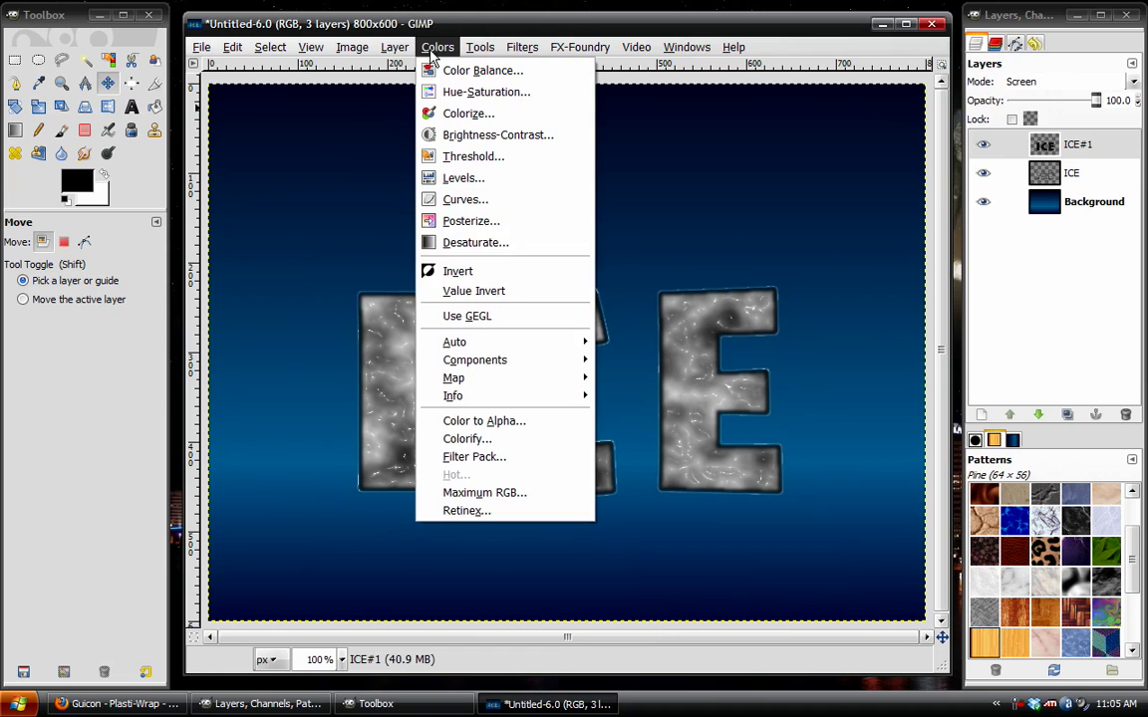
pyautogui.click(460, 179)
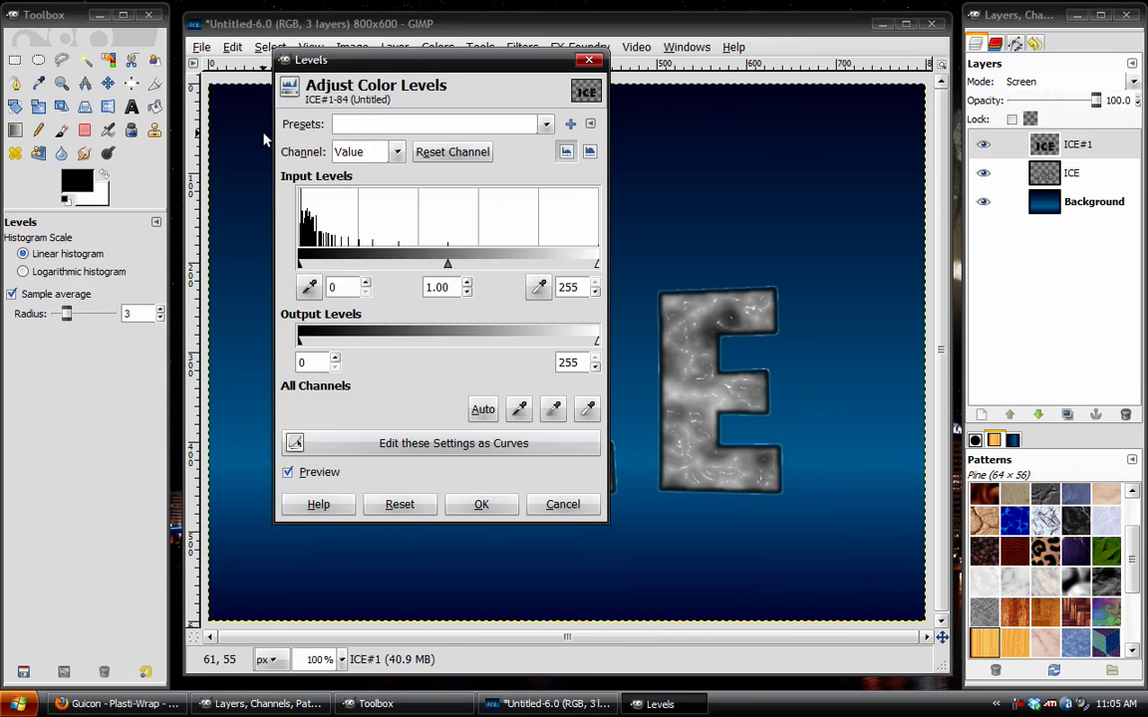
pyautogui.click(369, 151)
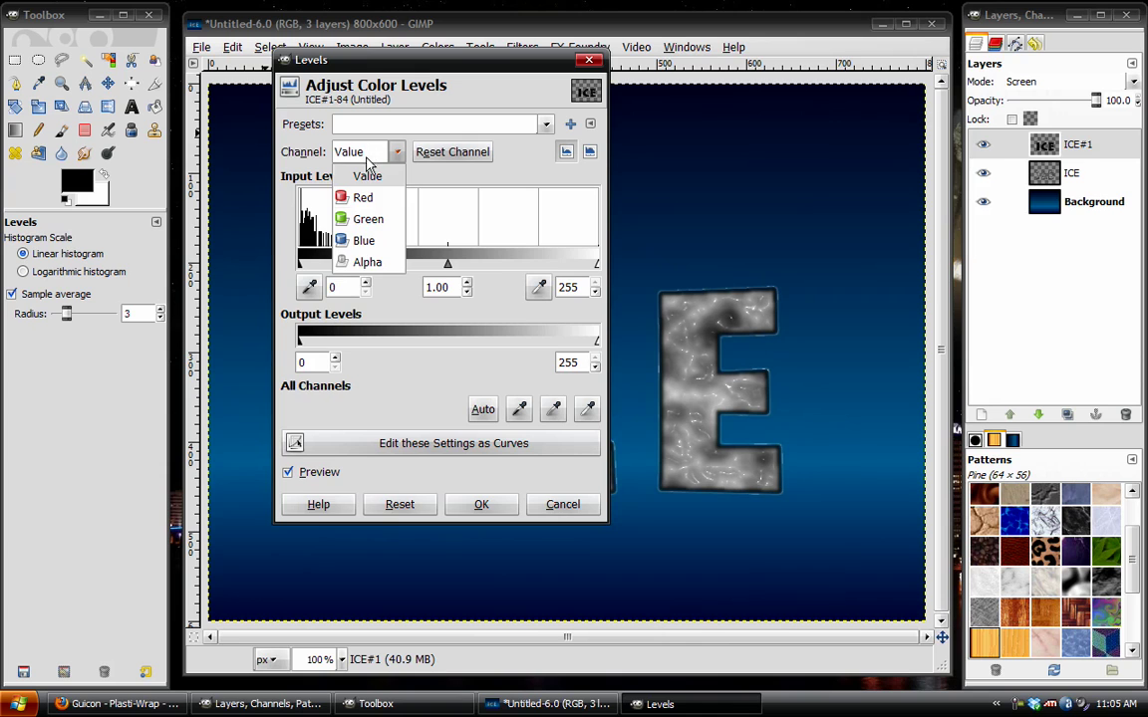
pyautogui.click(364, 261)
pyautogui.moveTo(300, 263); pyautogui.dragTo(594, 277)
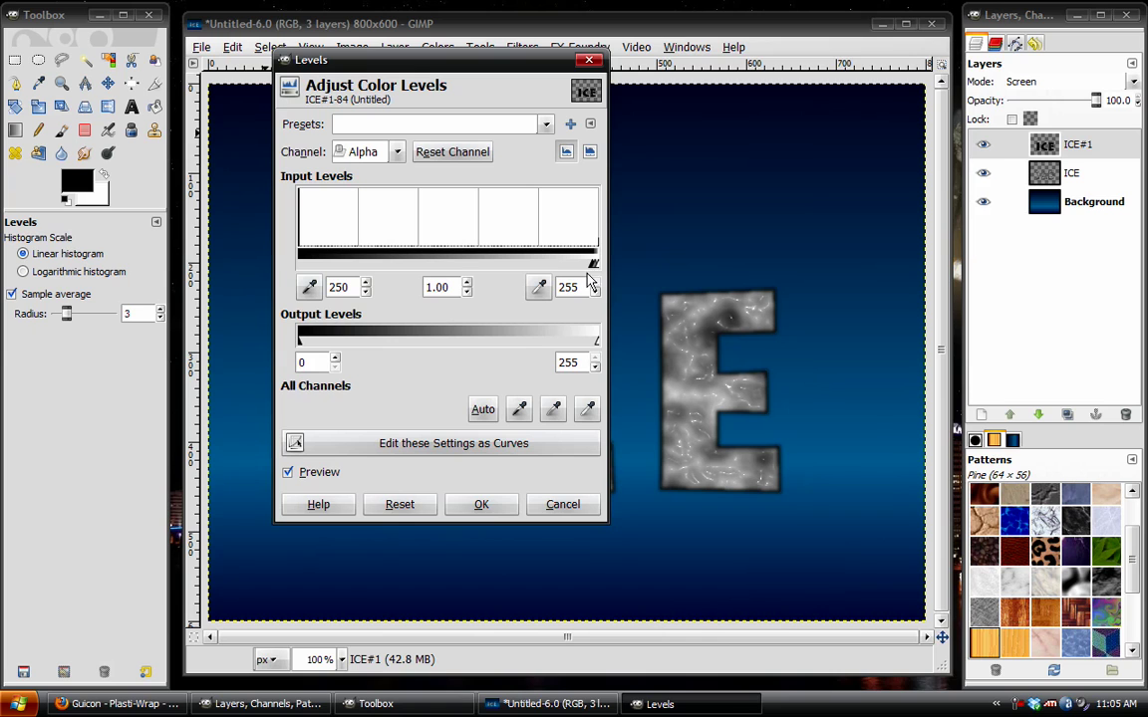
pyautogui.click(477, 506)
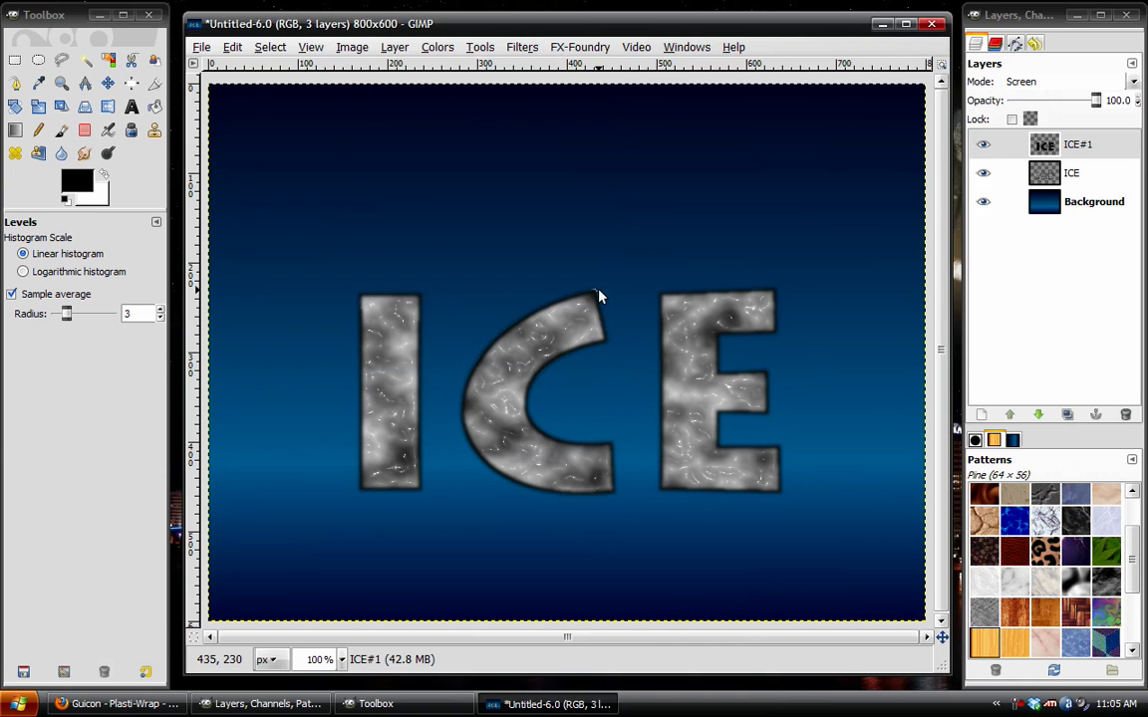
# Paint out the stray white spot at the upper tip of the C in black and merge ICE#1 down into the ICE layer
pyautogui.click(62, 132)
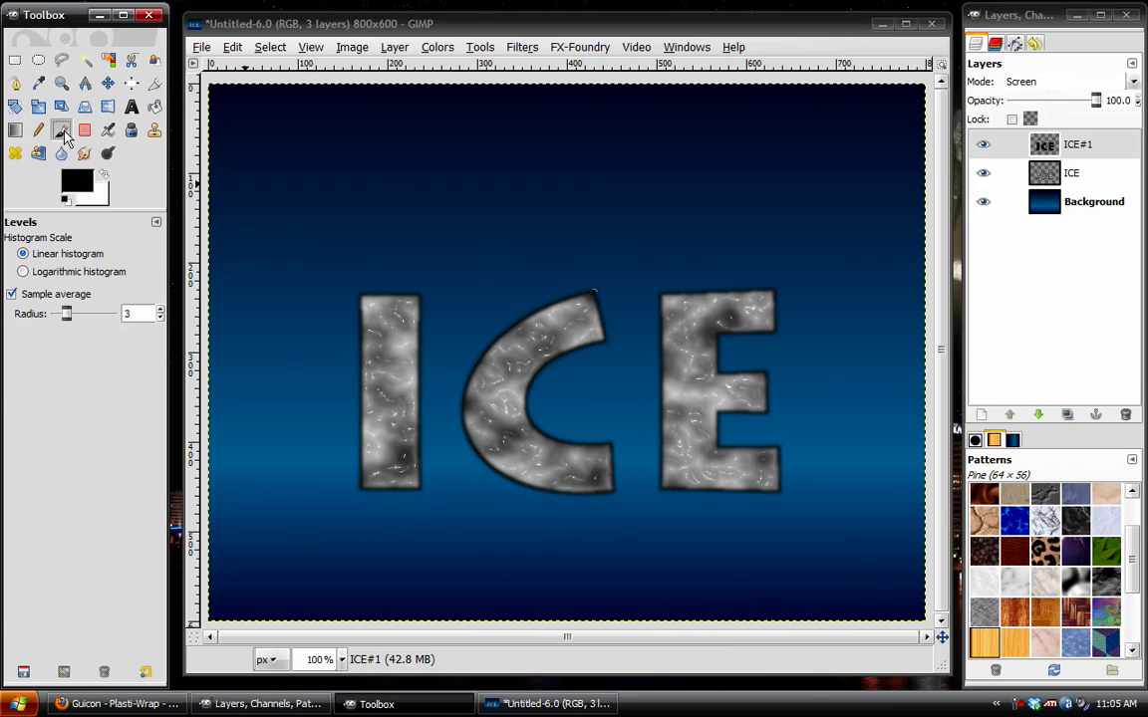
pyautogui.click(591, 290)
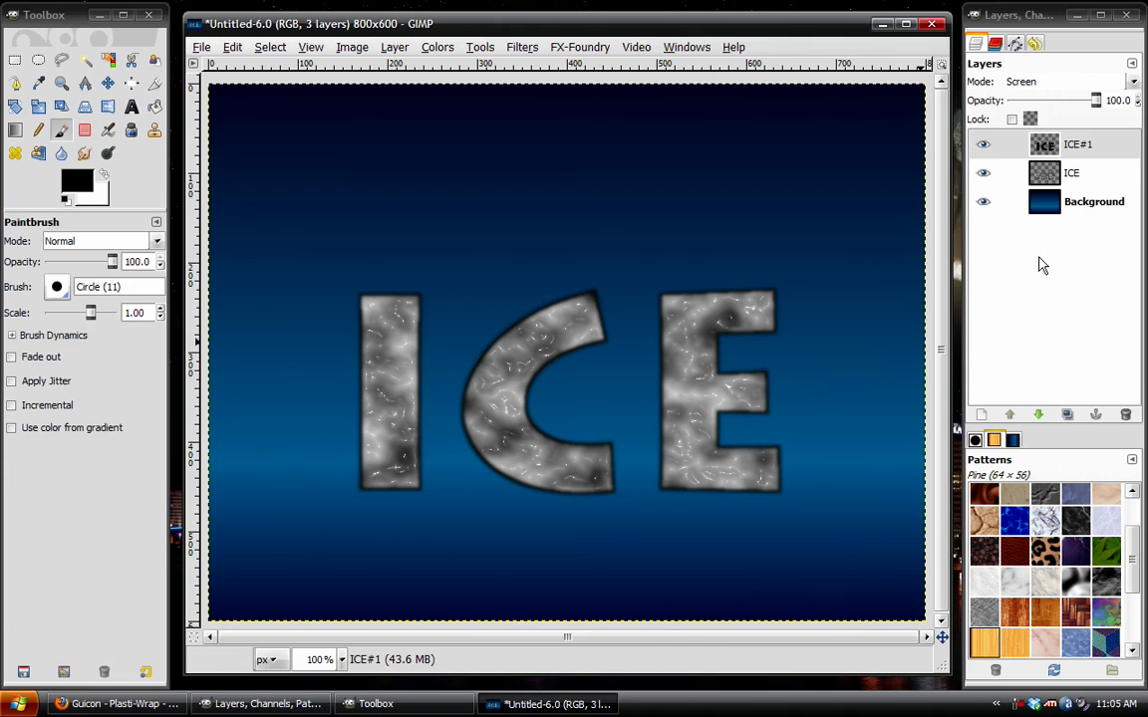
pyautogui.rightClick(1081, 148)
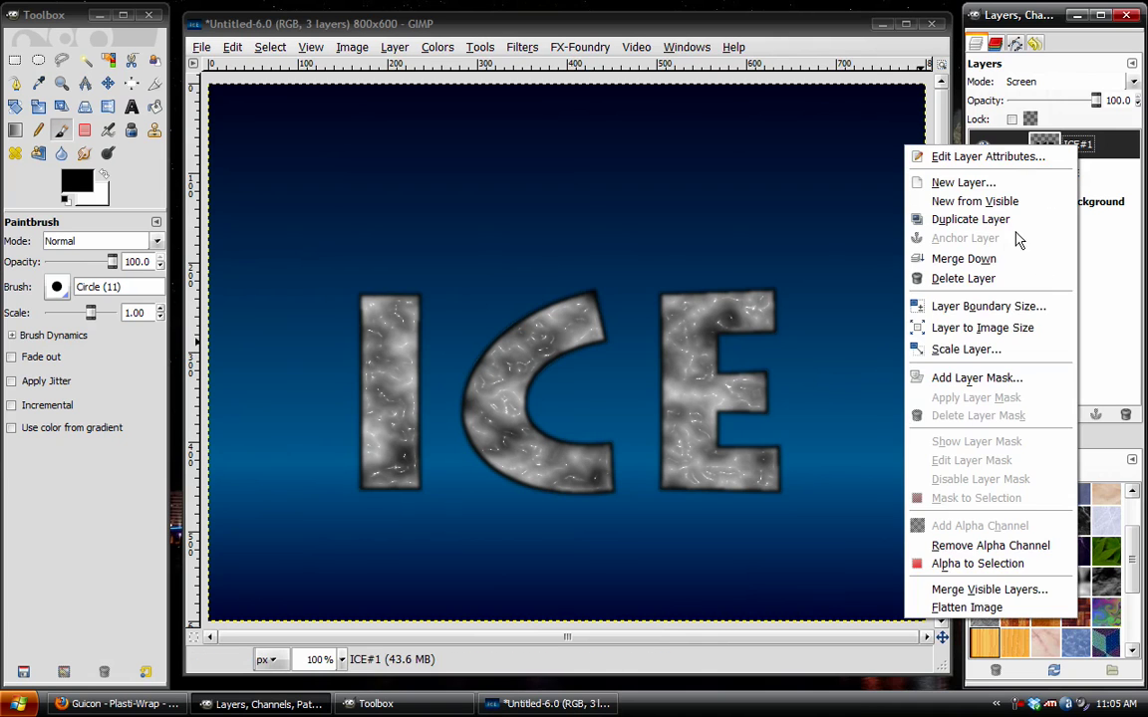
pyautogui.click(1053, 252)
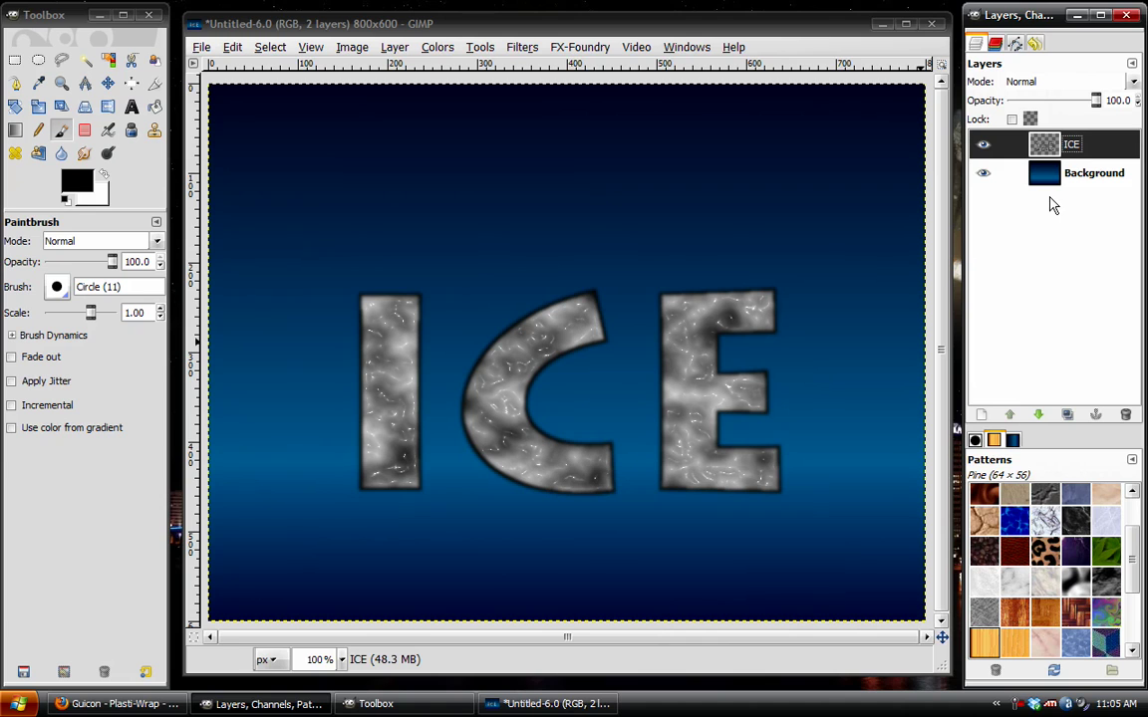
# Duplicate the Background layer and add an alpha channel to the copy
pyautogui.click(1051, 179)
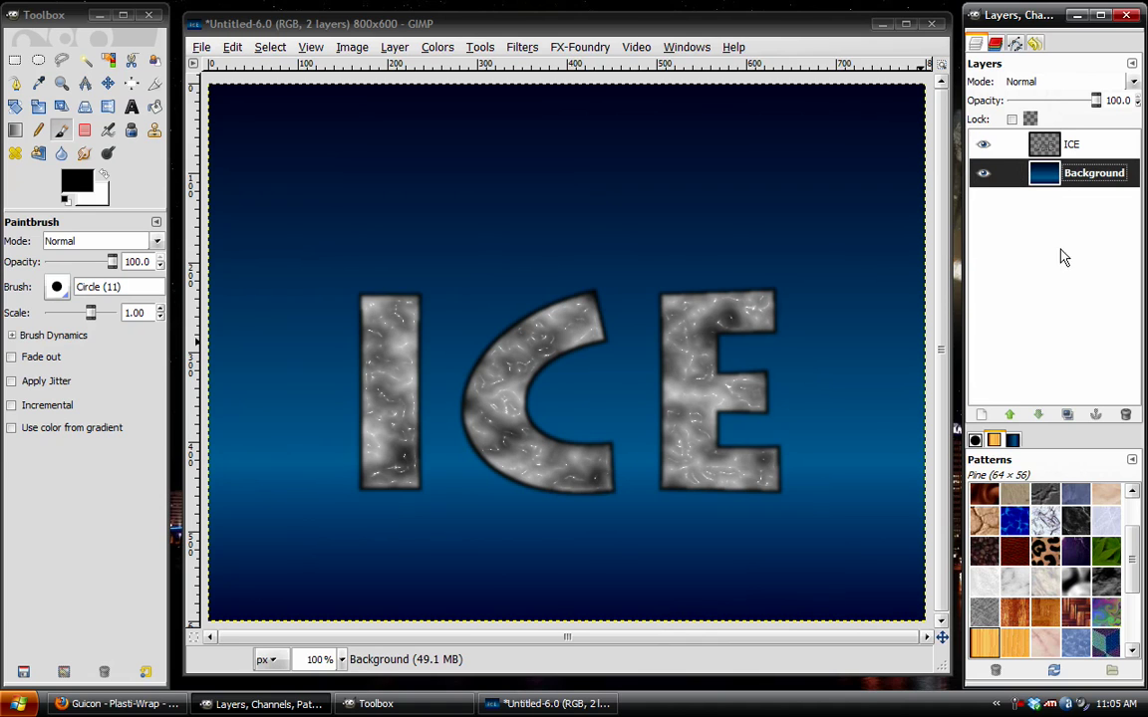
pyautogui.click(1066, 413)
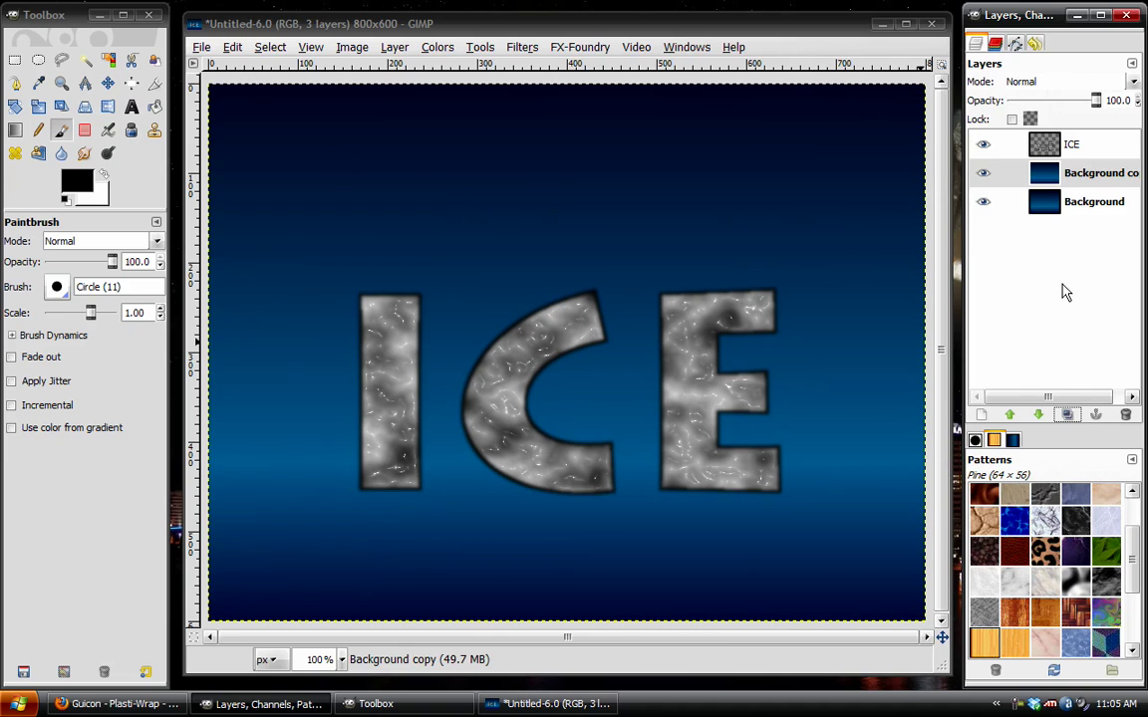
pyautogui.rightClick(1081, 177)
pyautogui.click(971, 553)
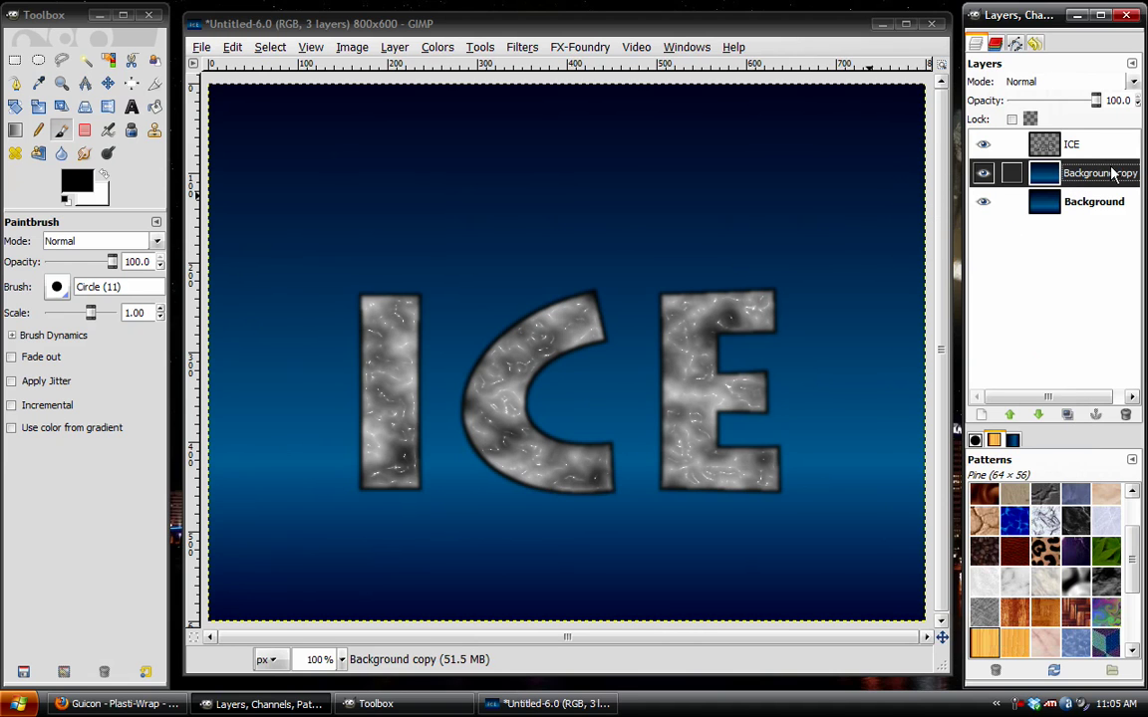
# Select the ICE layer's alpha, invert the selection, delete that area from the Background copy layer, and deselect
pyautogui.click(1046, 151)
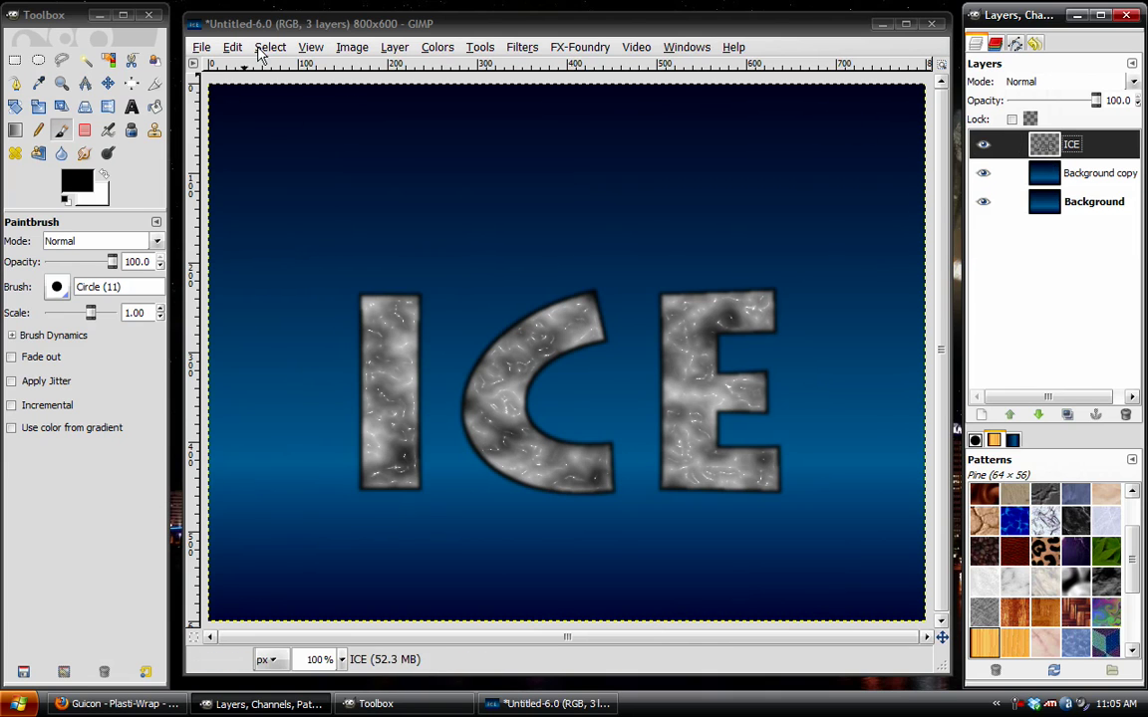
pyautogui.rightClick(986, 141)
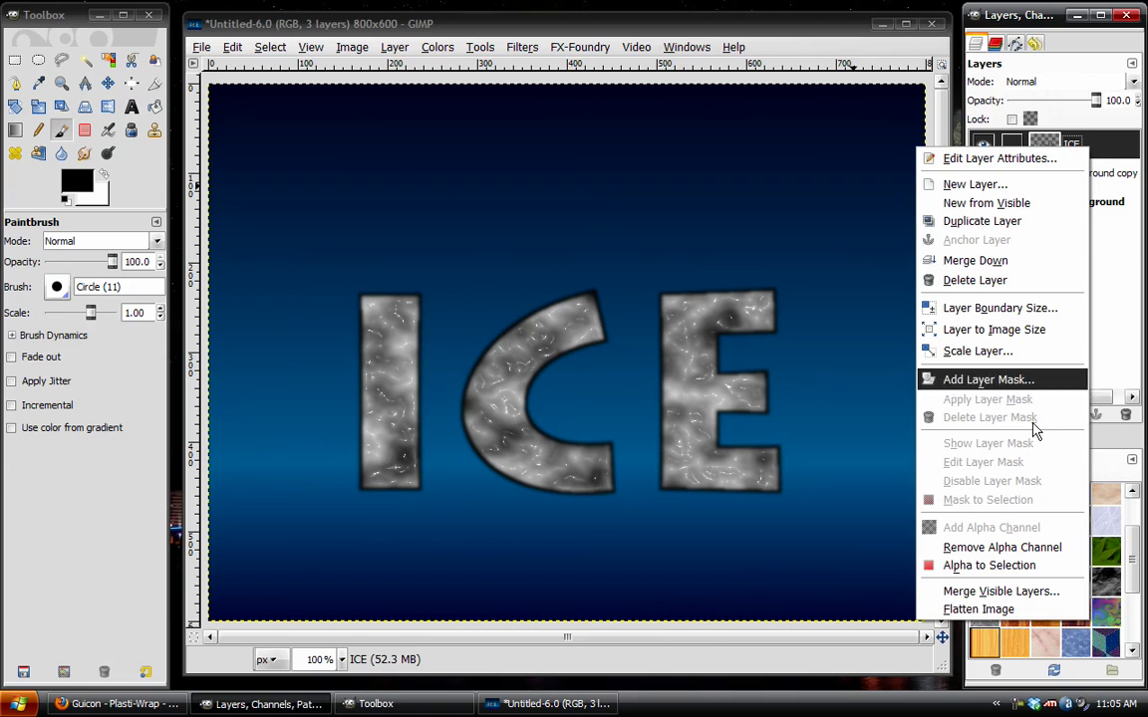
pyautogui.click(996, 568)
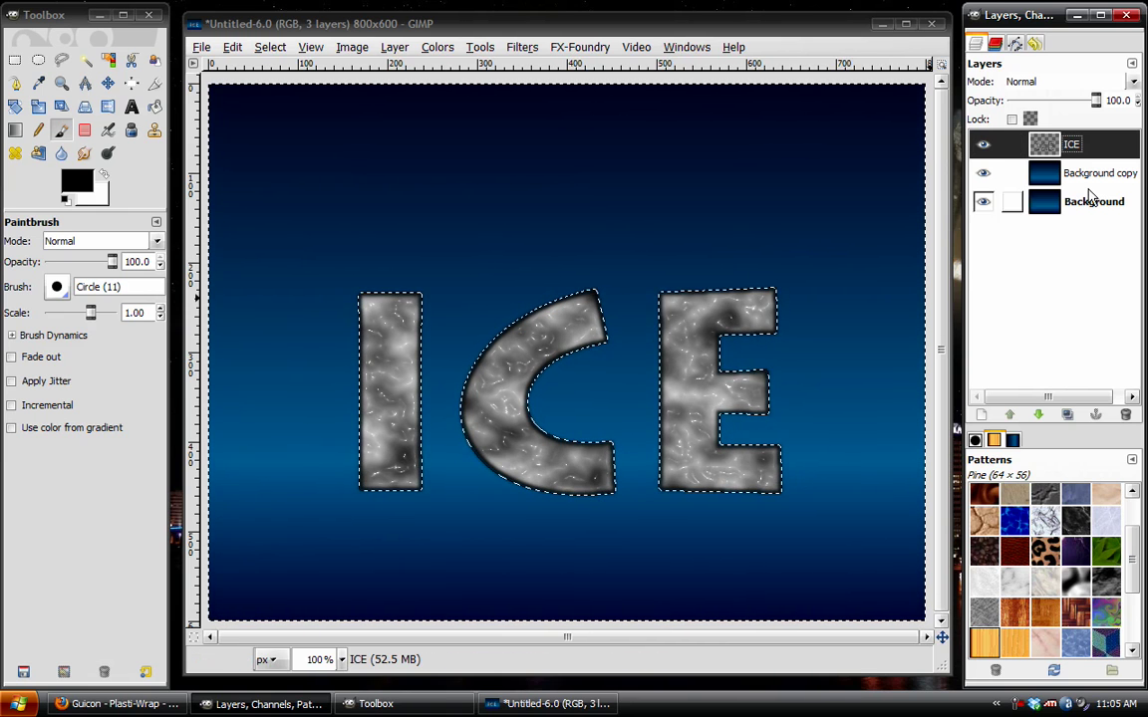
pyautogui.click(1076, 175)
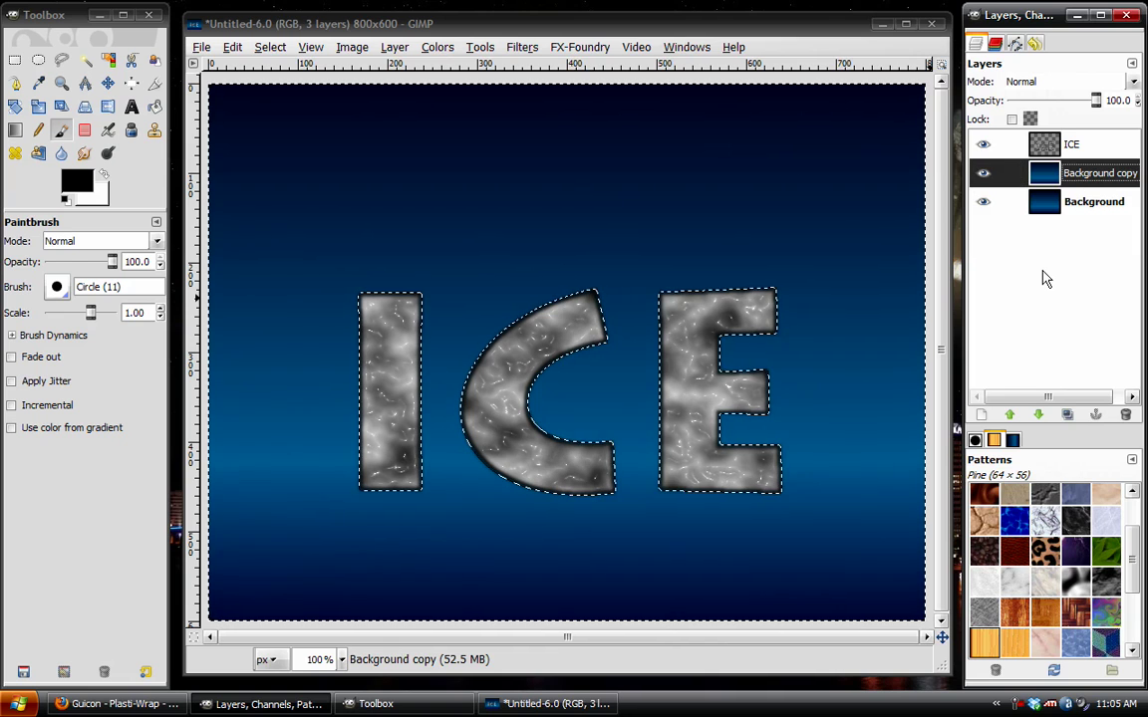
pyautogui.hotkey('ctrl', 'shift', 'a')
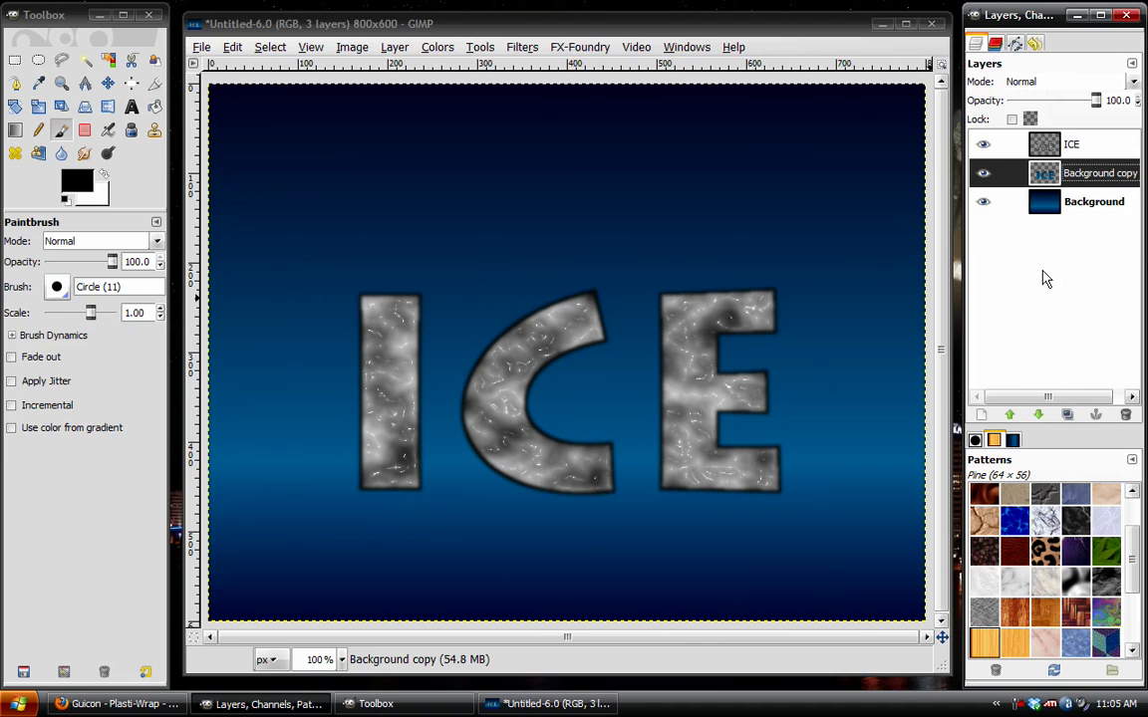
# Hide the Background layer and briefly hide the ICE layer to check the letter-shaped Background copy
pyautogui.click(982, 203)
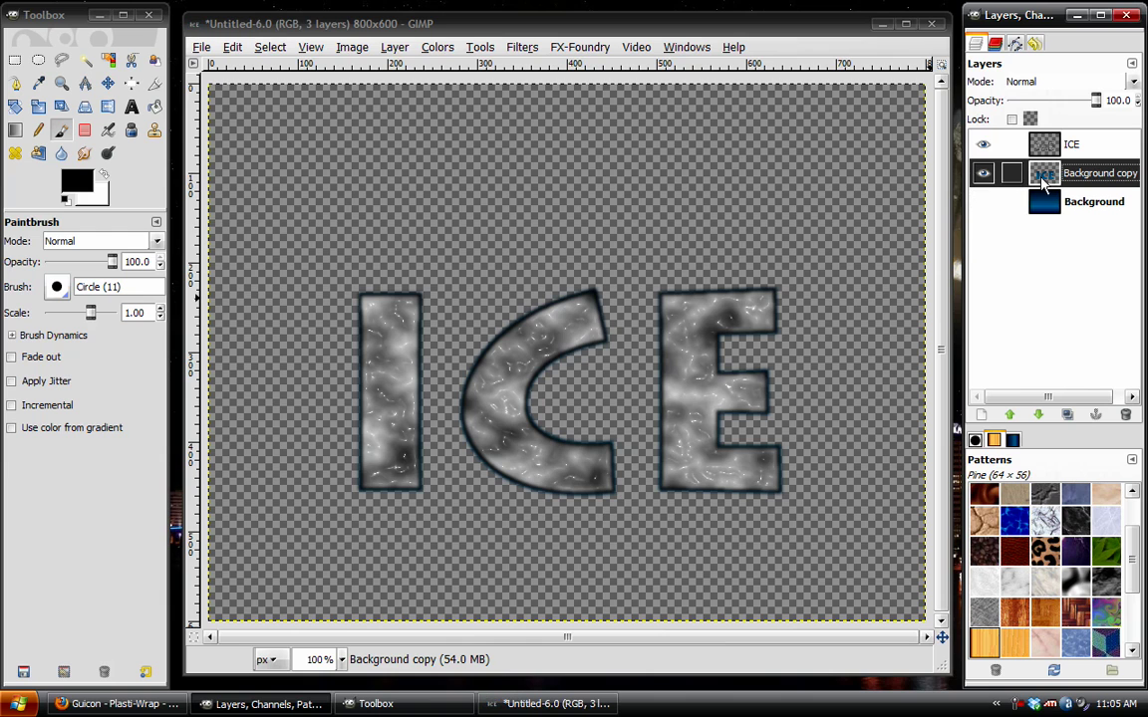
pyautogui.click(984, 146)
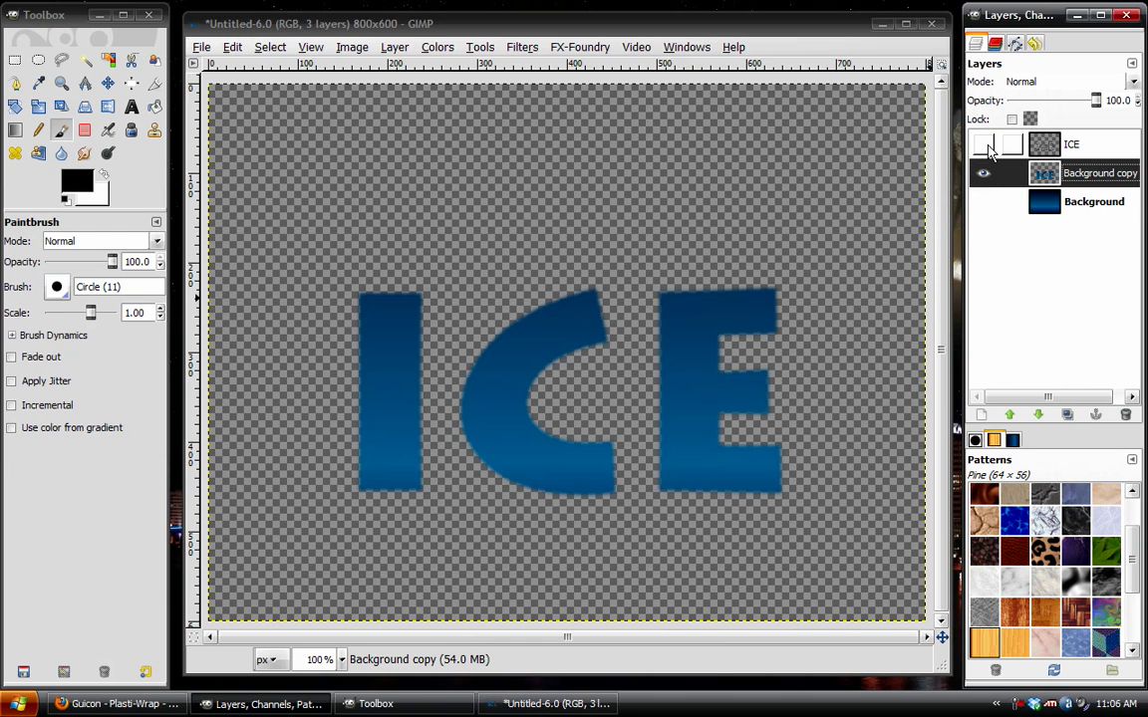
pyautogui.click(984, 146)
# Set the ICE layer's blend mode to Overlay and duplicate it twice
pyautogui.click(1056, 144)
pyautogui.click(1027, 82)
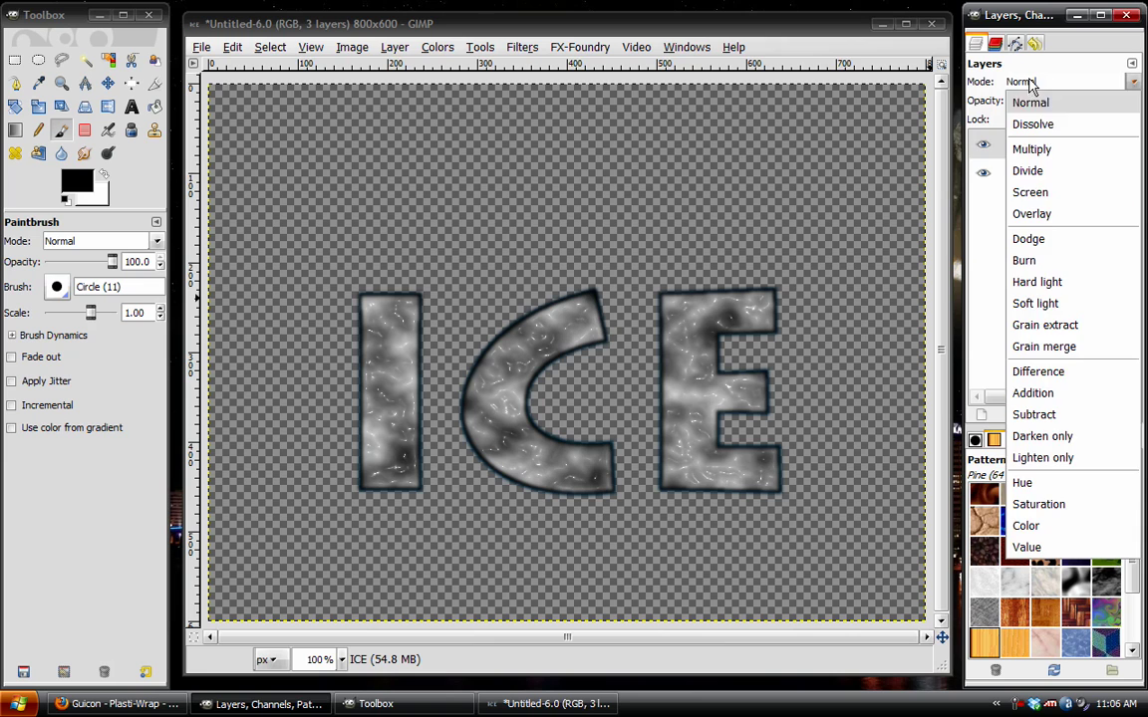
pyautogui.click(1036, 213)
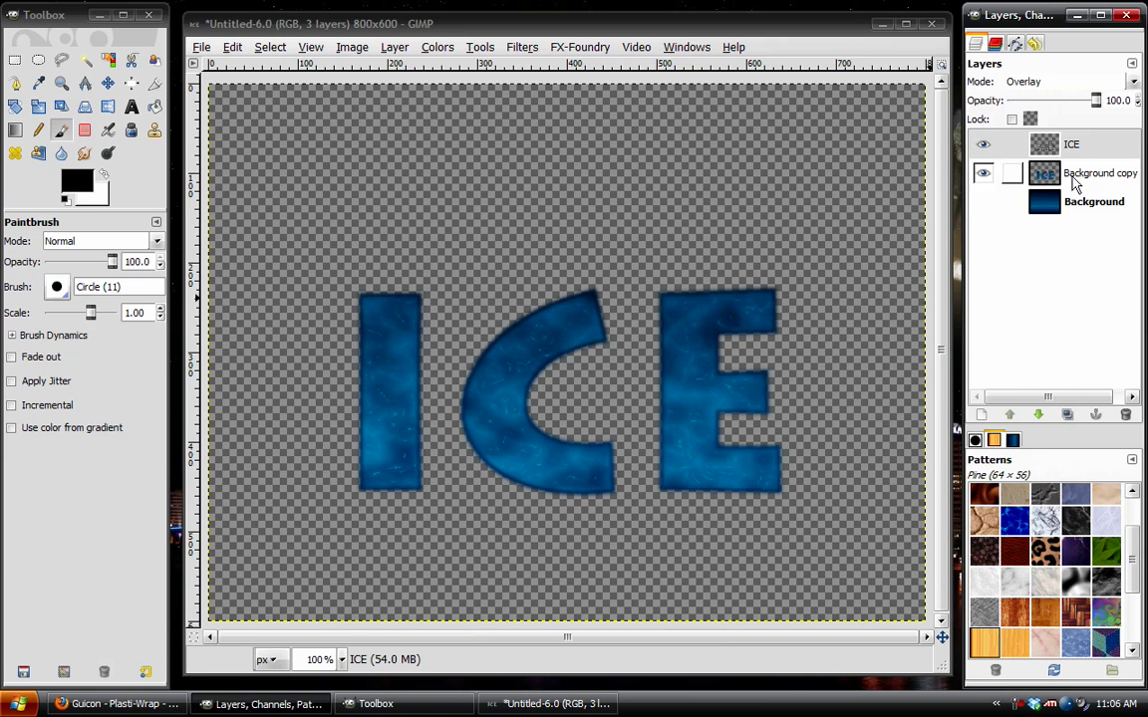
pyautogui.click(1066, 416)
pyautogui.click(1066, 416)
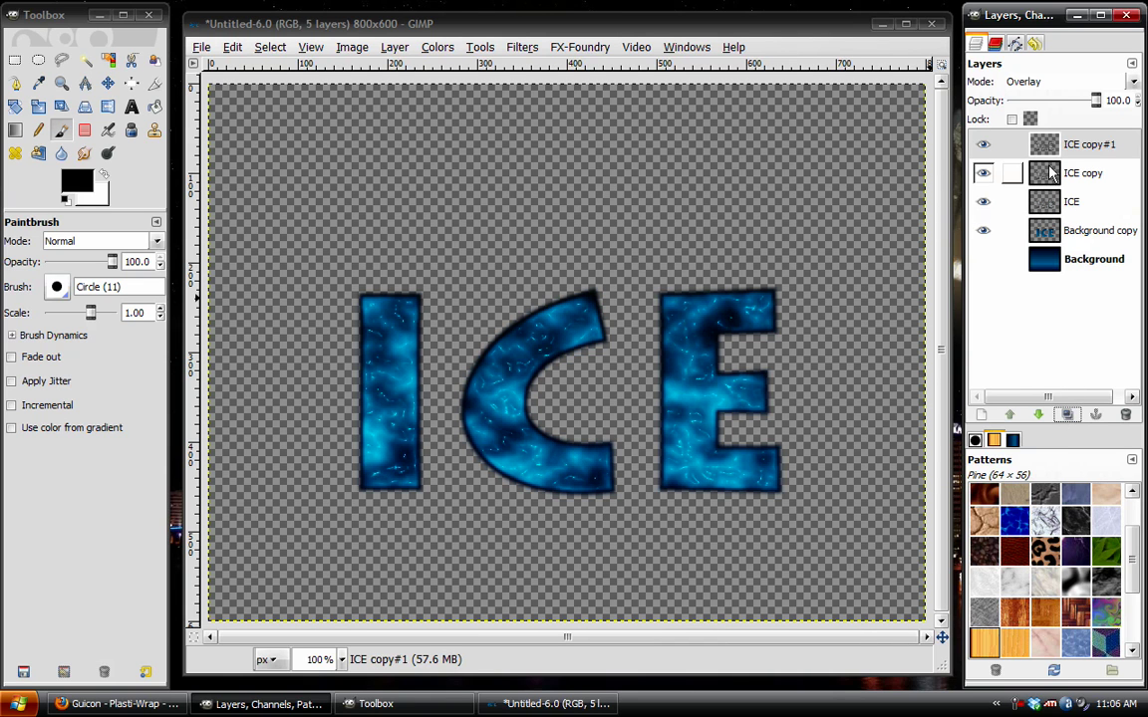
# Merge the visible layers, expanded as necessary, into one textured lettering layer
pyautogui.rightClick(1064, 237)
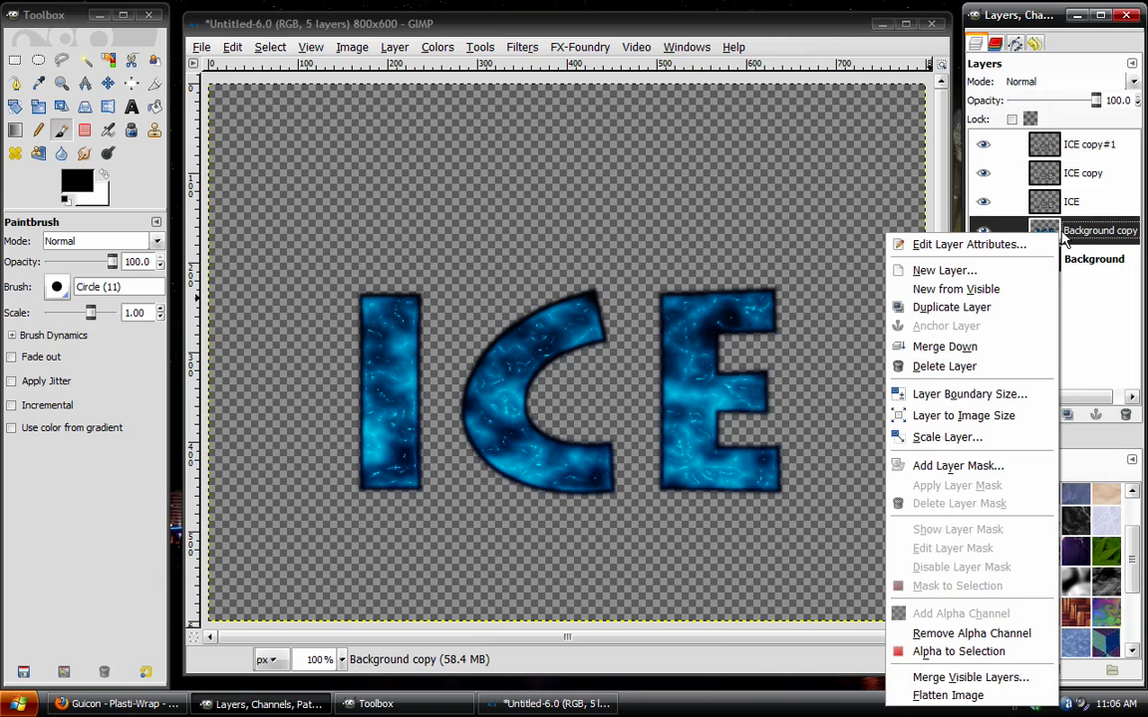
pyautogui.click(946, 681)
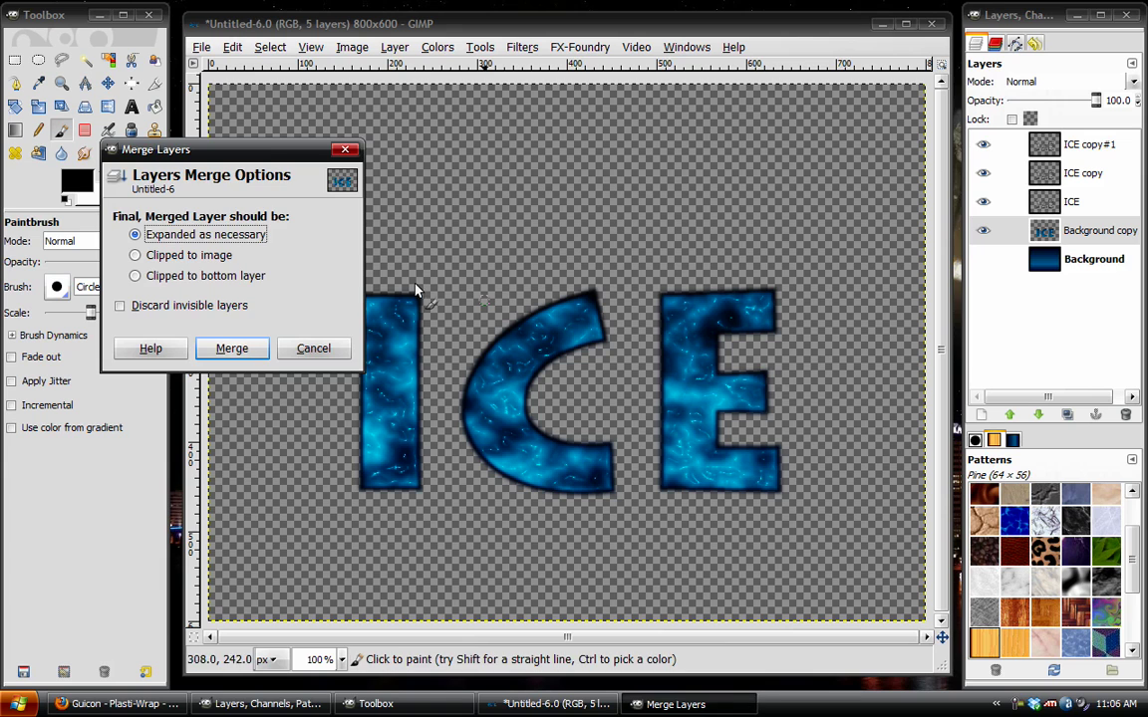
pyautogui.click(233, 350)
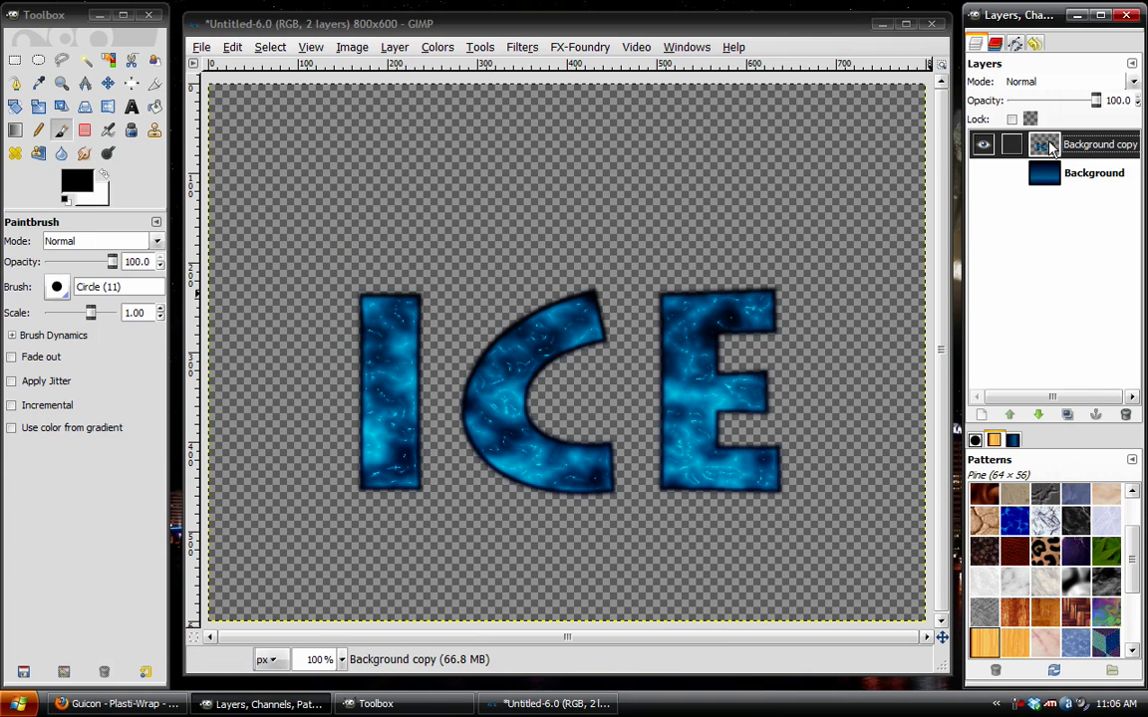
# Duplicate the merged lettering layer, rename the copy "reflect" and hide it
pyautogui.click(1067, 413)
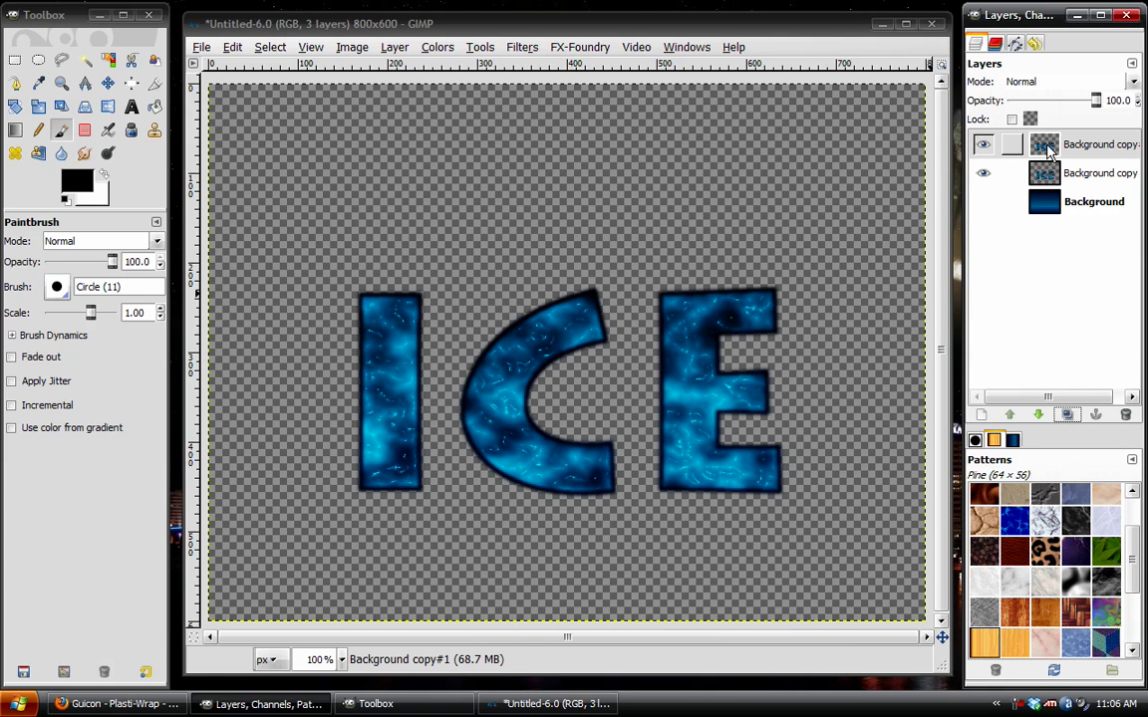
pyautogui.doubleClick(1094, 147)
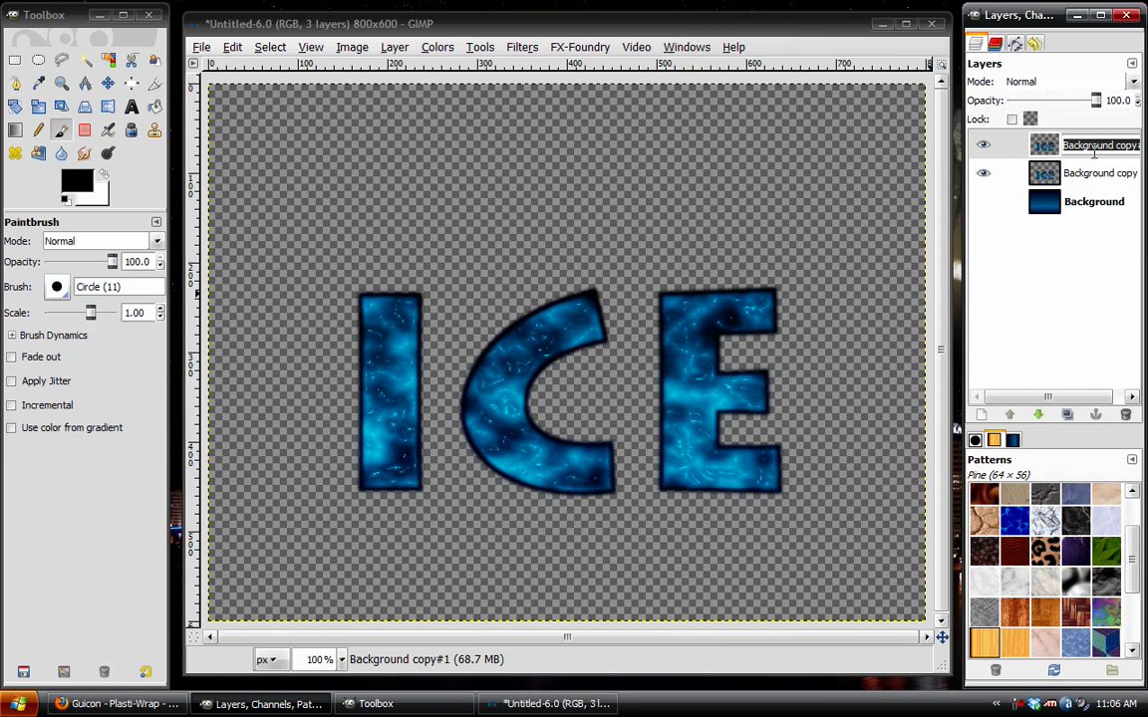
pyautogui.write('re')
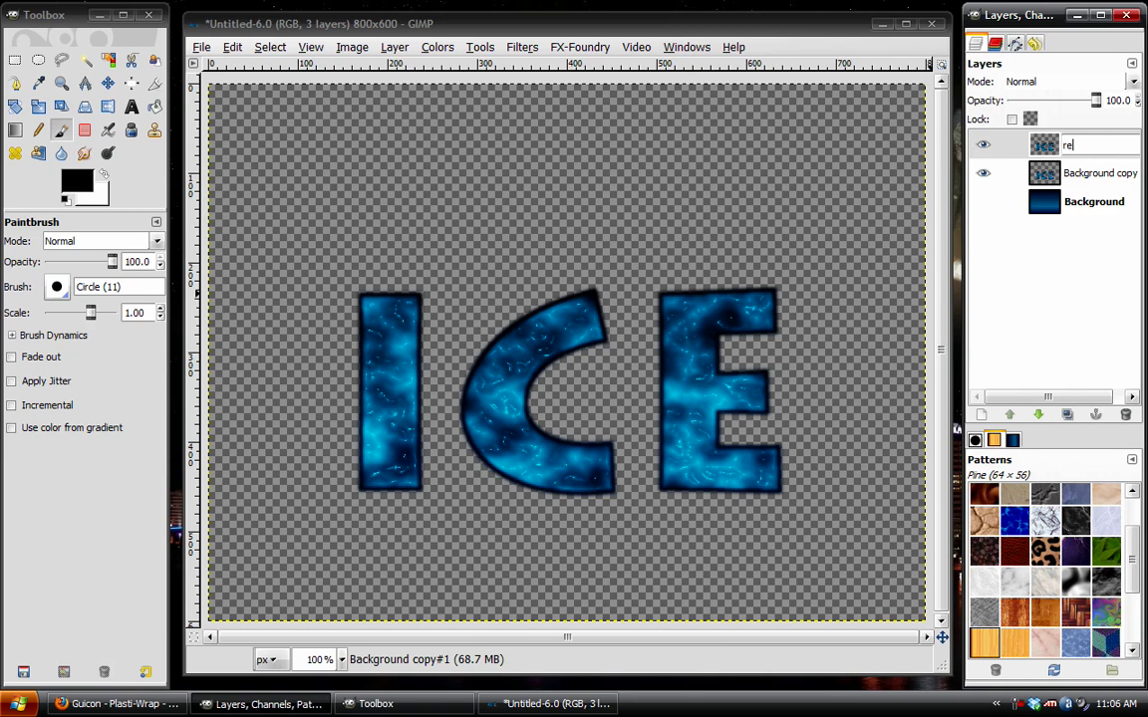
pyautogui.write('flect')
pyautogui.press('Return')
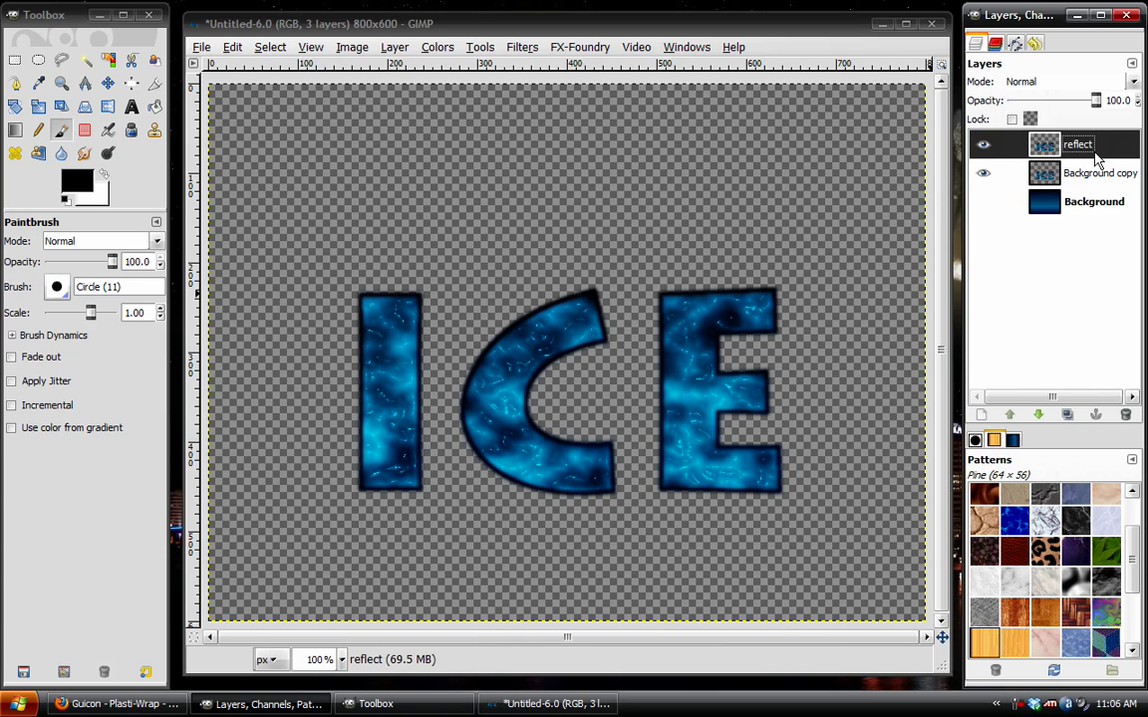
pyautogui.click(983, 144)
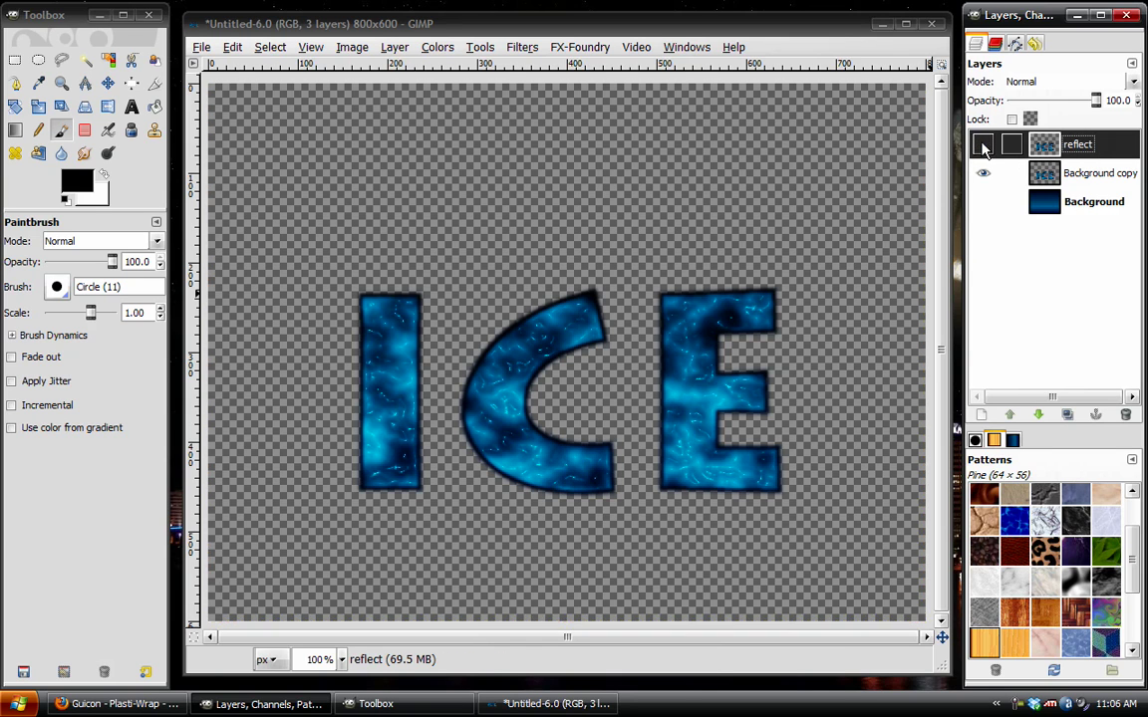
# Duplicate the Background copy layer, apply a Zoom Motion Blur of length 15 to the lower one, and check it with the sharp copy briefly hidden
pyautogui.click(1091, 176)
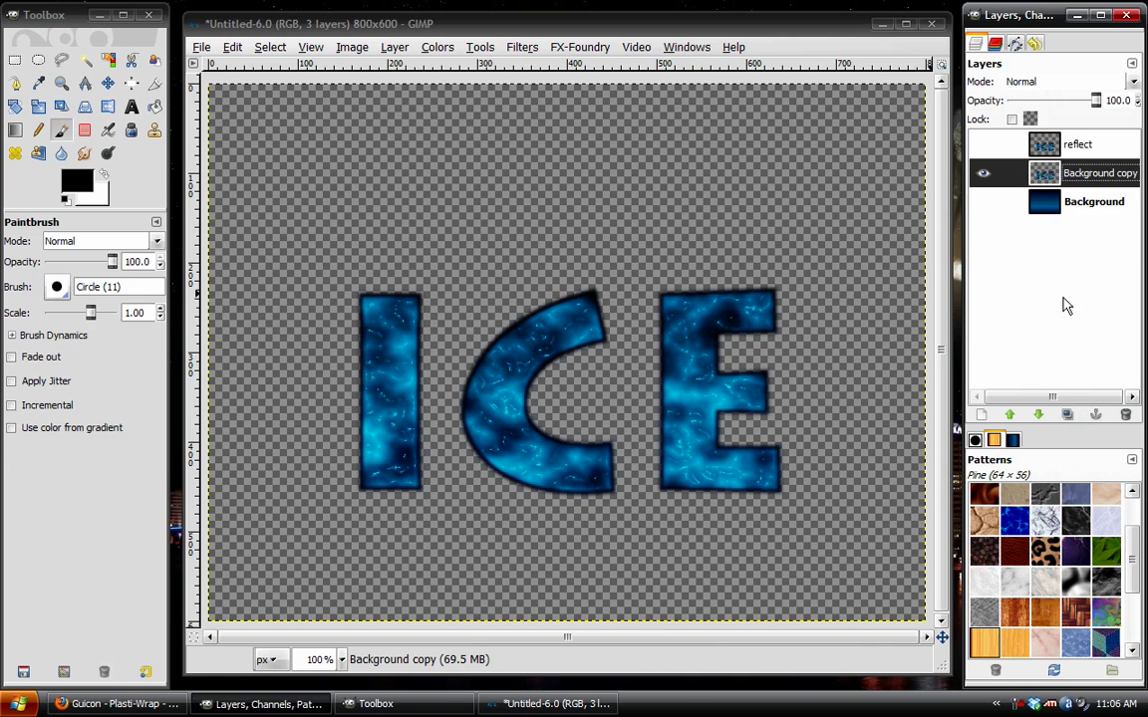
pyautogui.click(1066, 414)
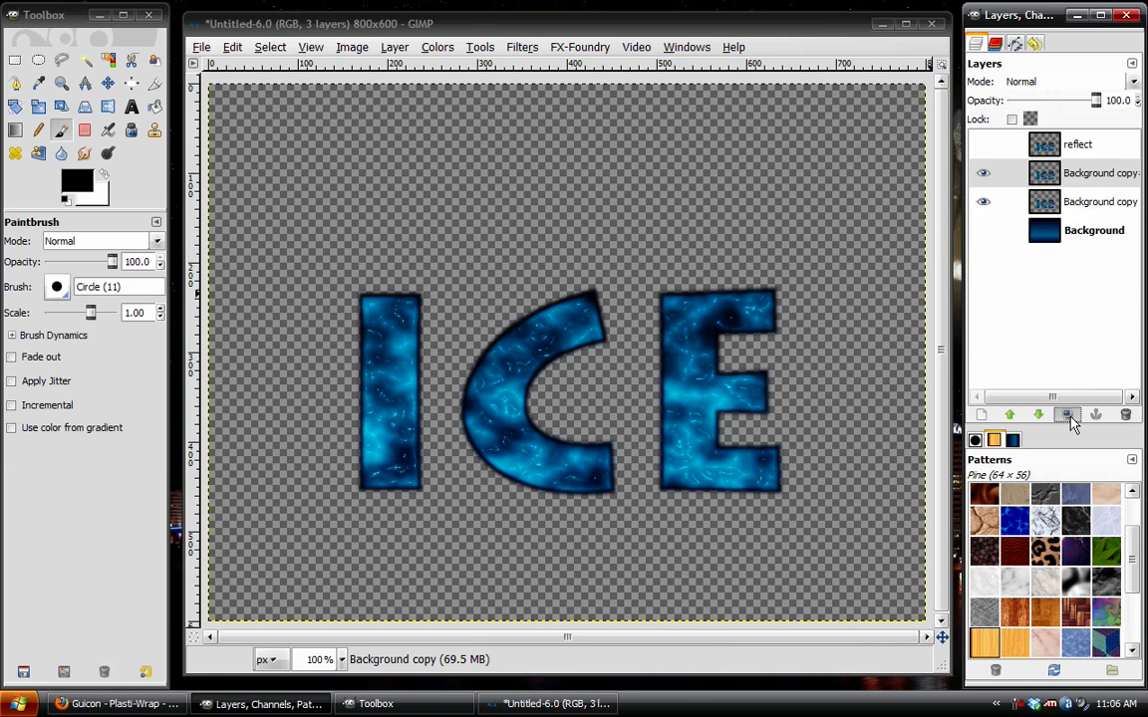
pyautogui.click(1076, 201)
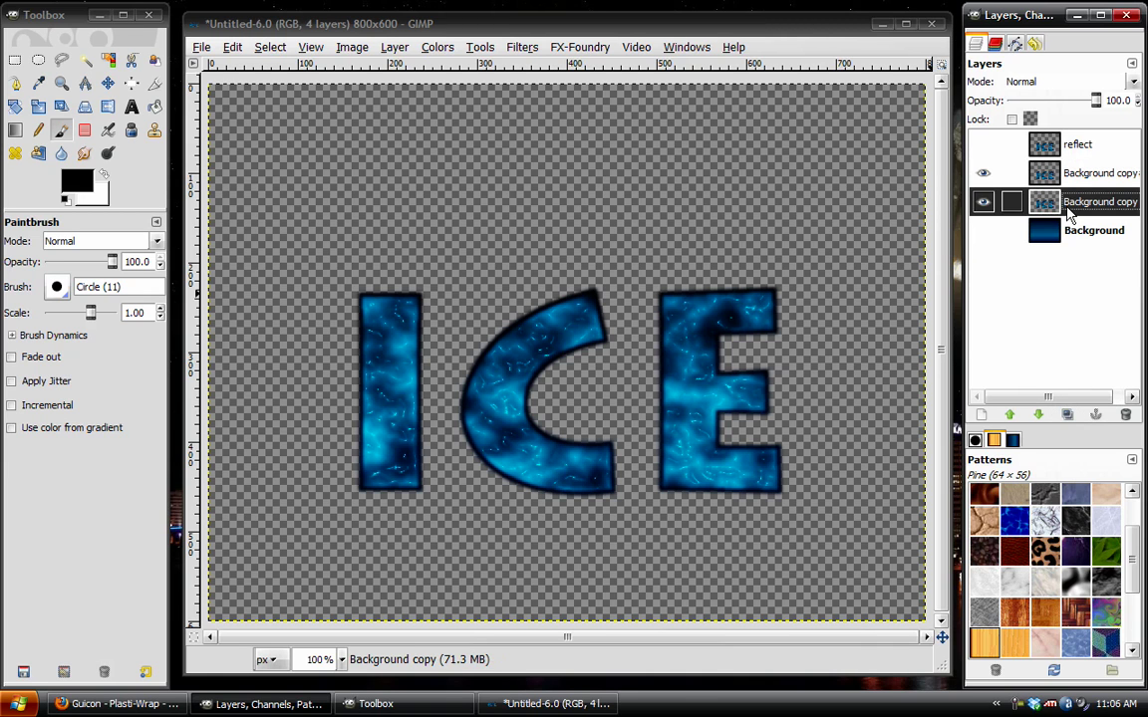
pyautogui.click(513, 48)
pyautogui.moveTo(660, 153)
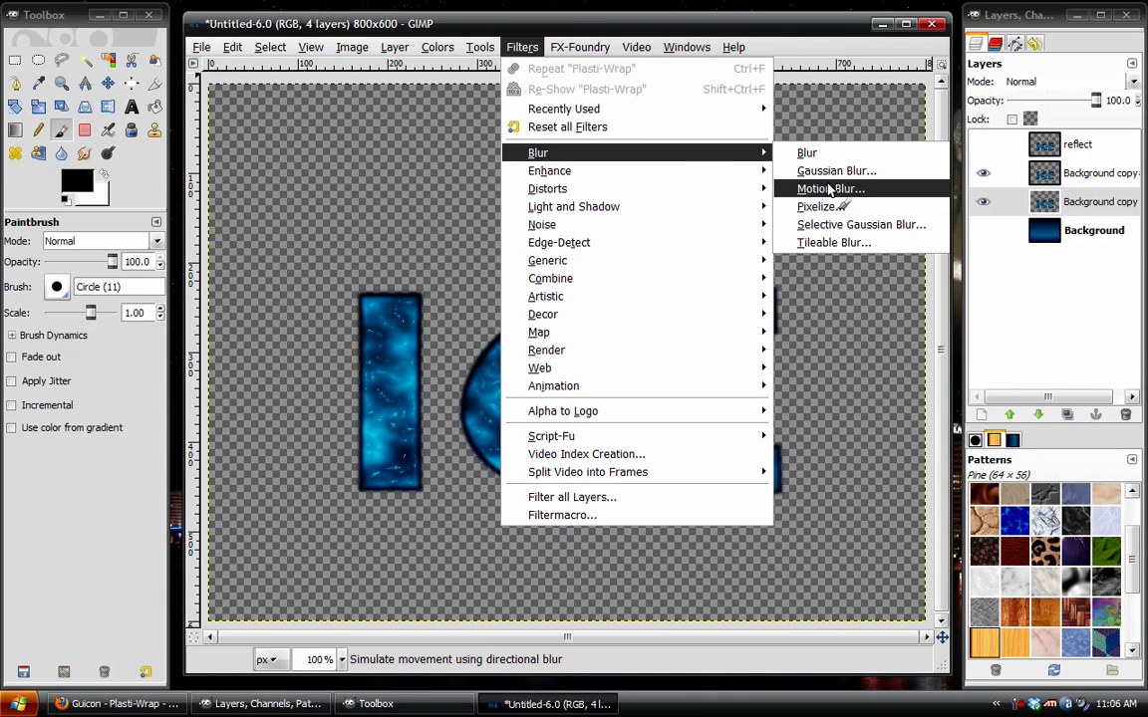
pyautogui.click(830, 189)
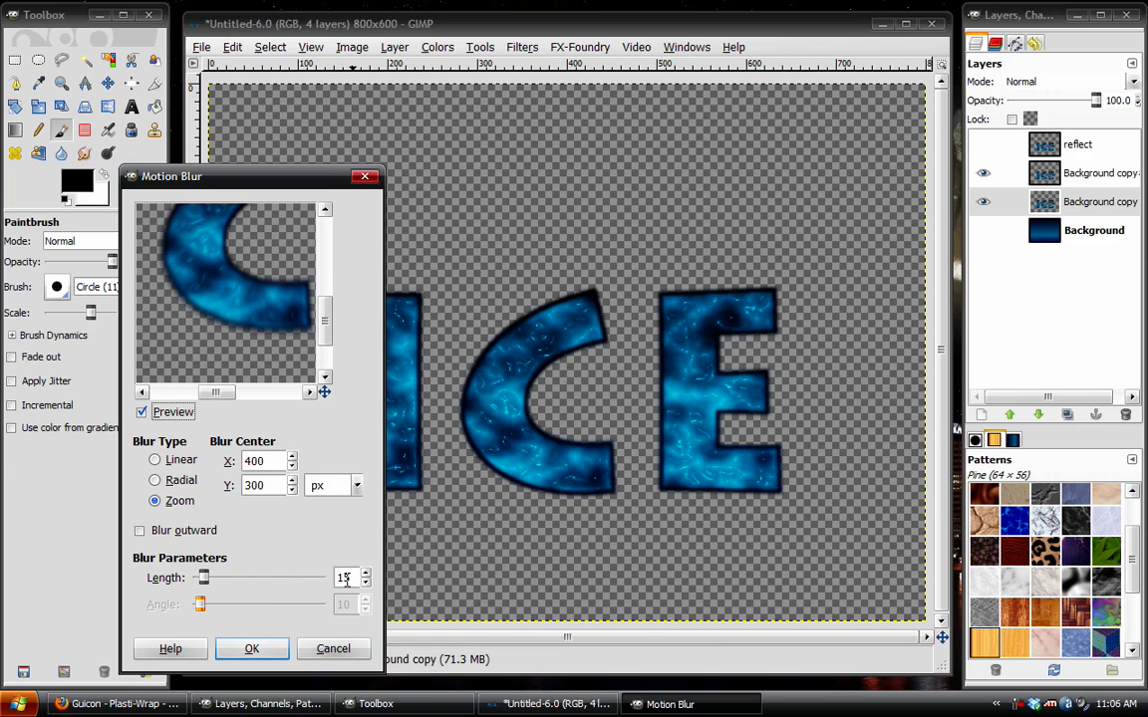
pyautogui.click(254, 647)
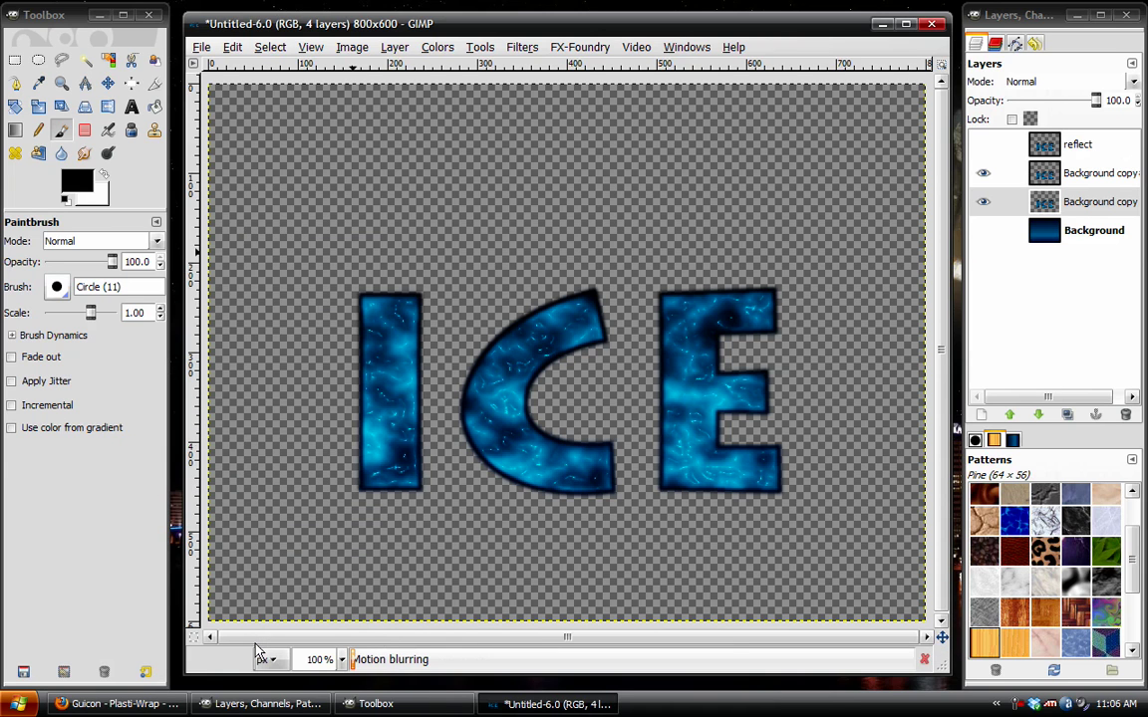
pyautogui.click(983, 174)
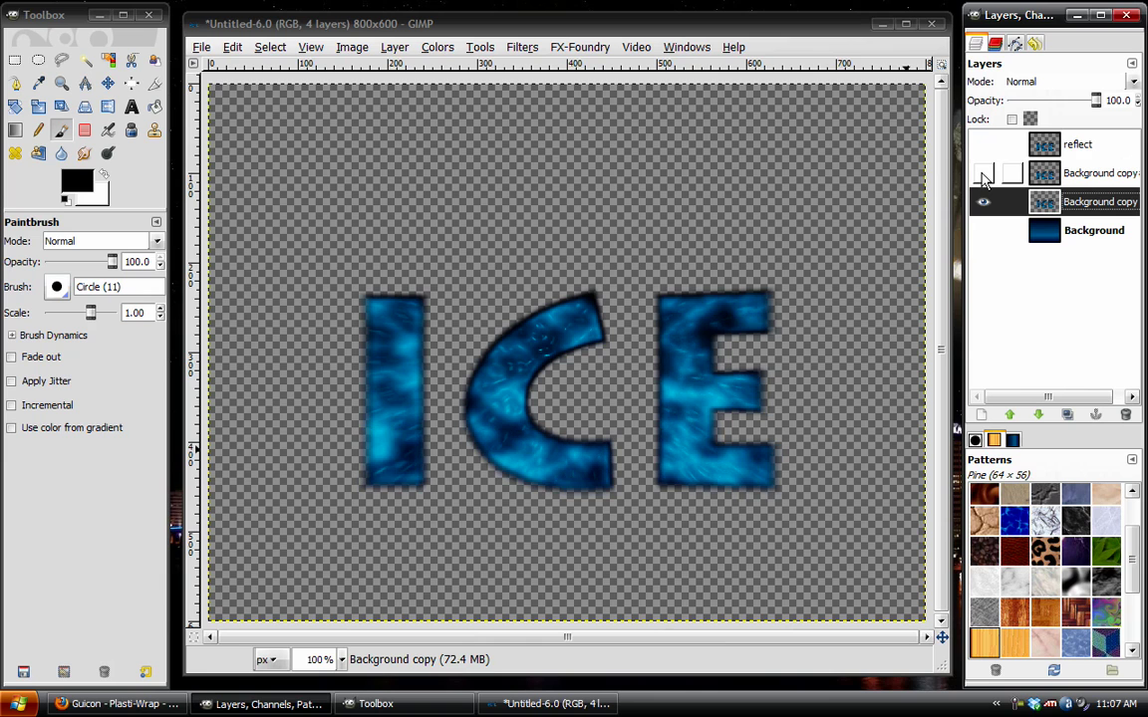
pyautogui.click(983, 175)
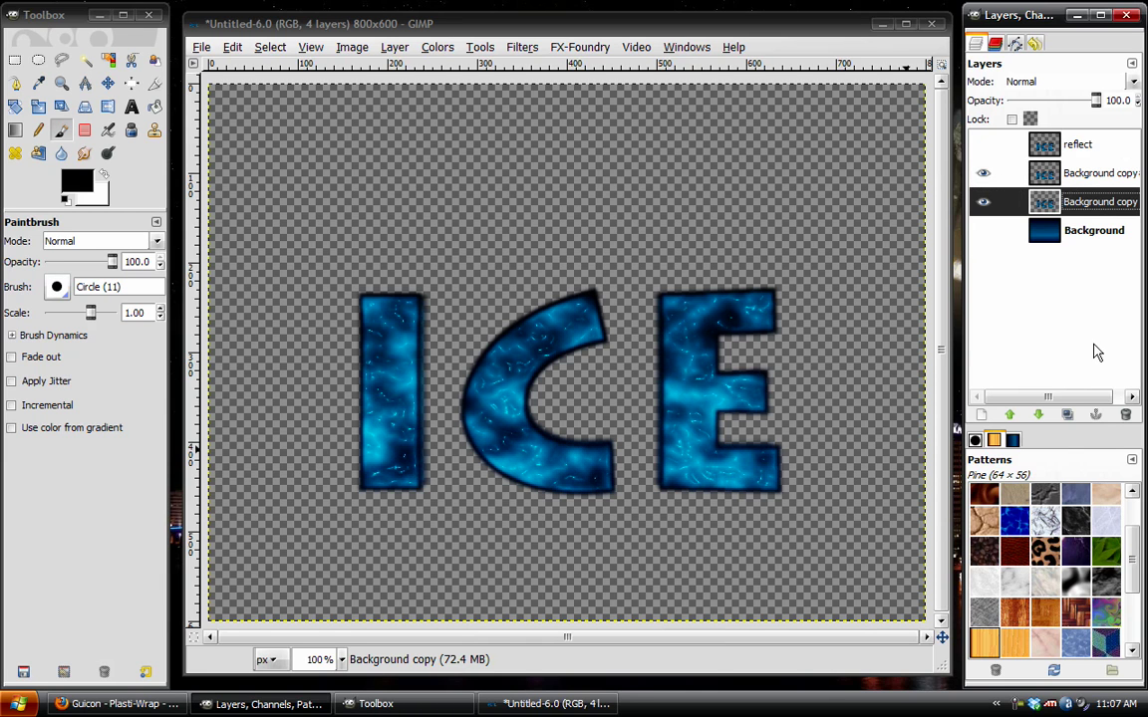
# Duplicate the motion-blurred lettering layer four times to strengthen its depth edge
pyautogui.click(1068, 416)
pyautogui.click(1068, 416)
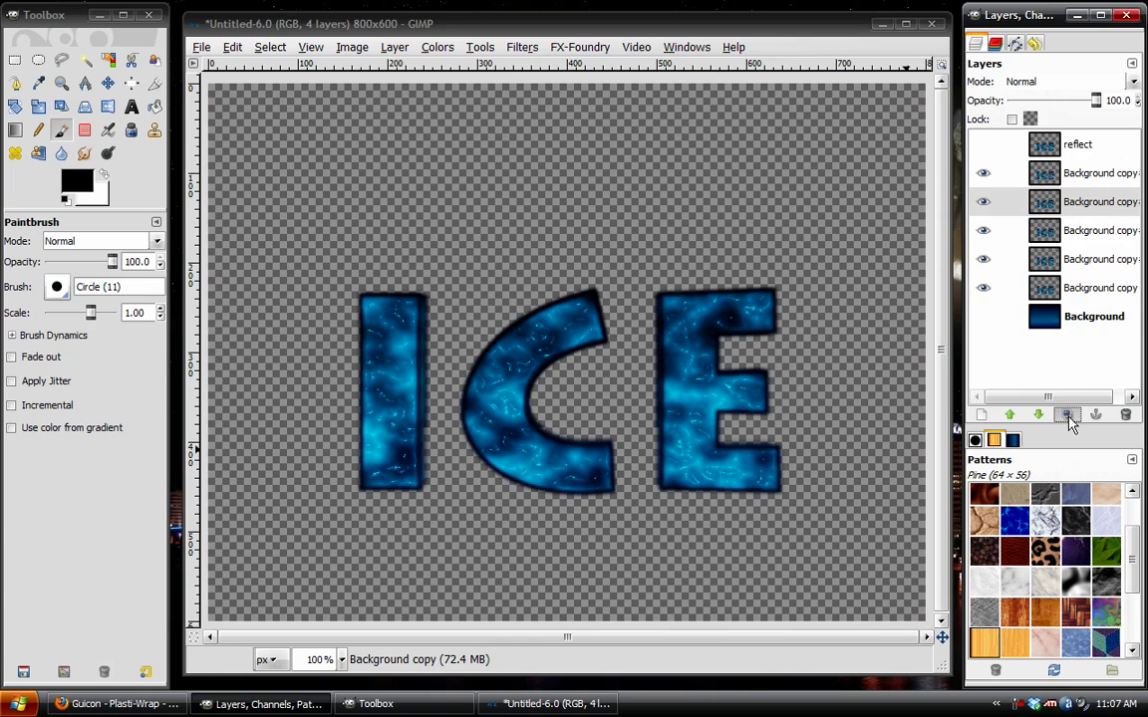
pyautogui.click(1068, 416)
pyautogui.click(1068, 417)
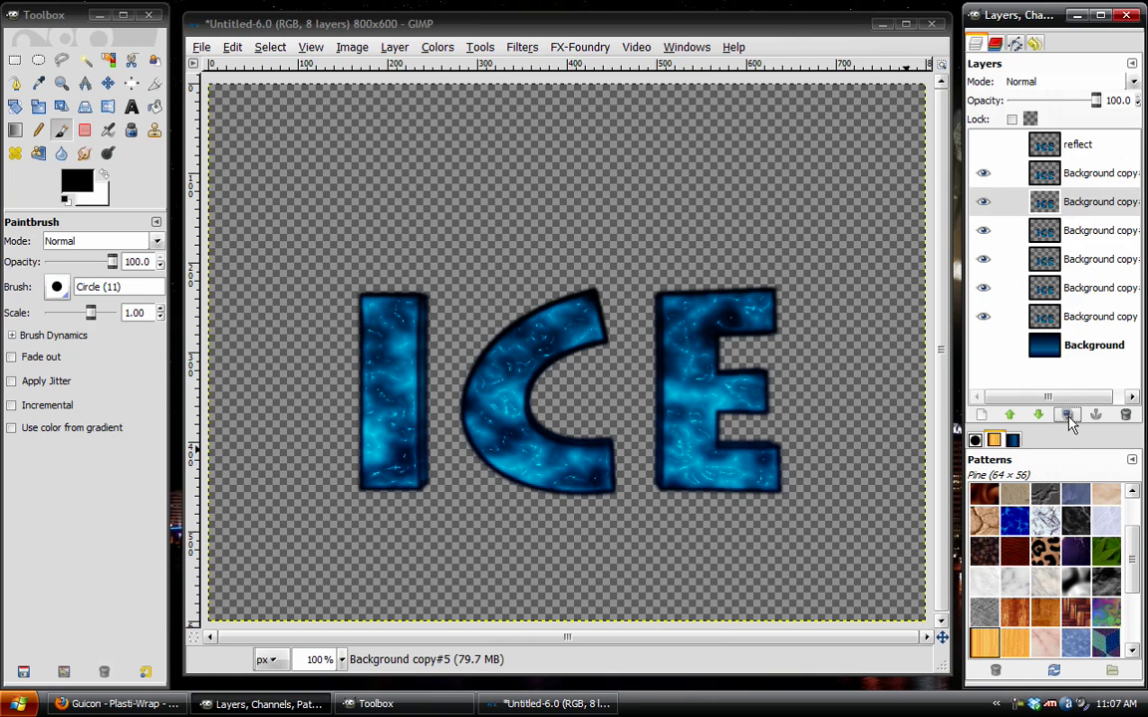
# Merge the visible lettering layers, expanded as necessary, and show the Background layer
pyautogui.rightClick(1066, 288)
pyautogui.click(977, 445)
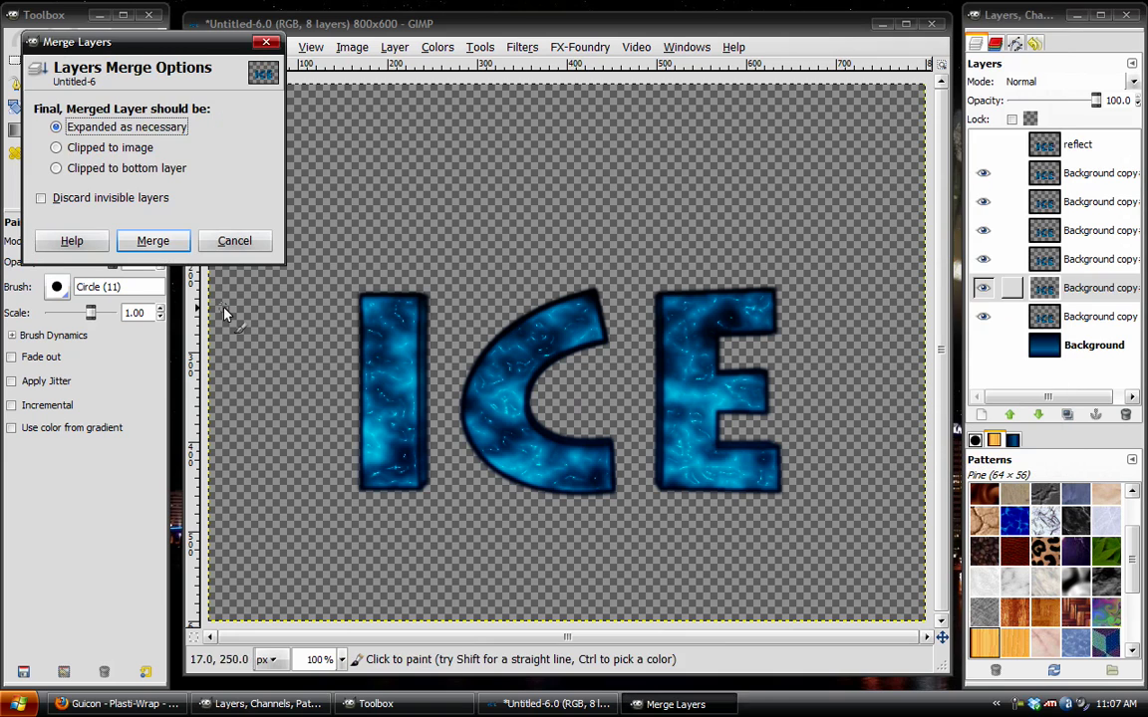
pyautogui.click(150, 242)
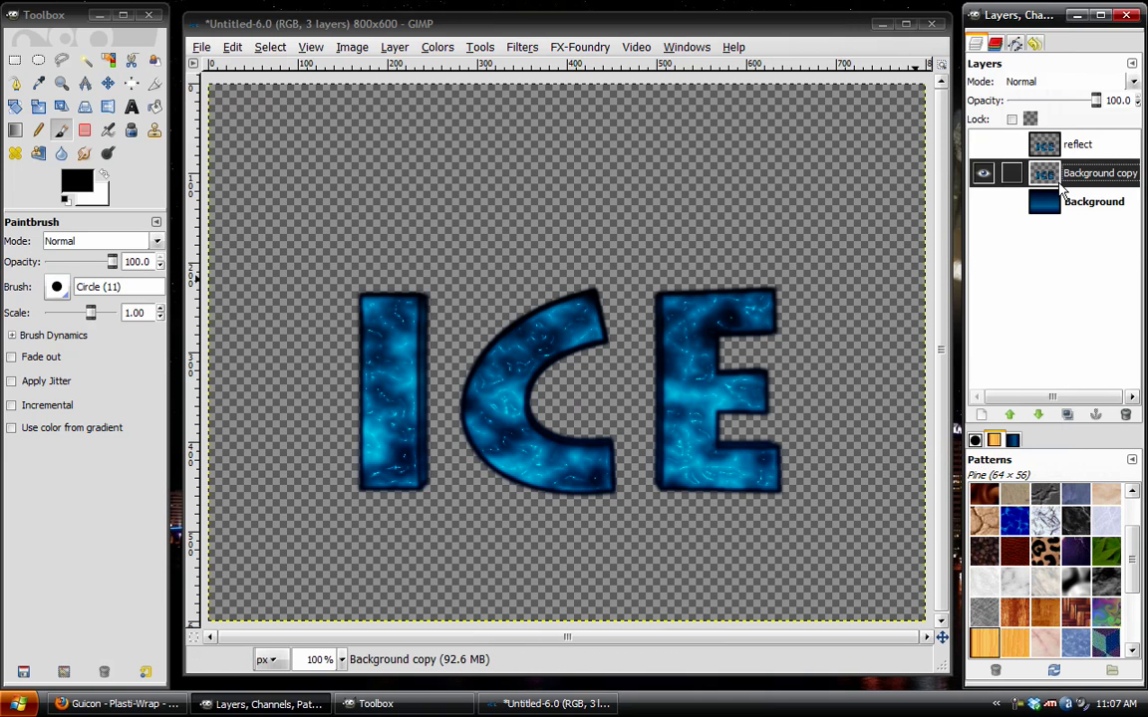
pyautogui.click(983, 201)
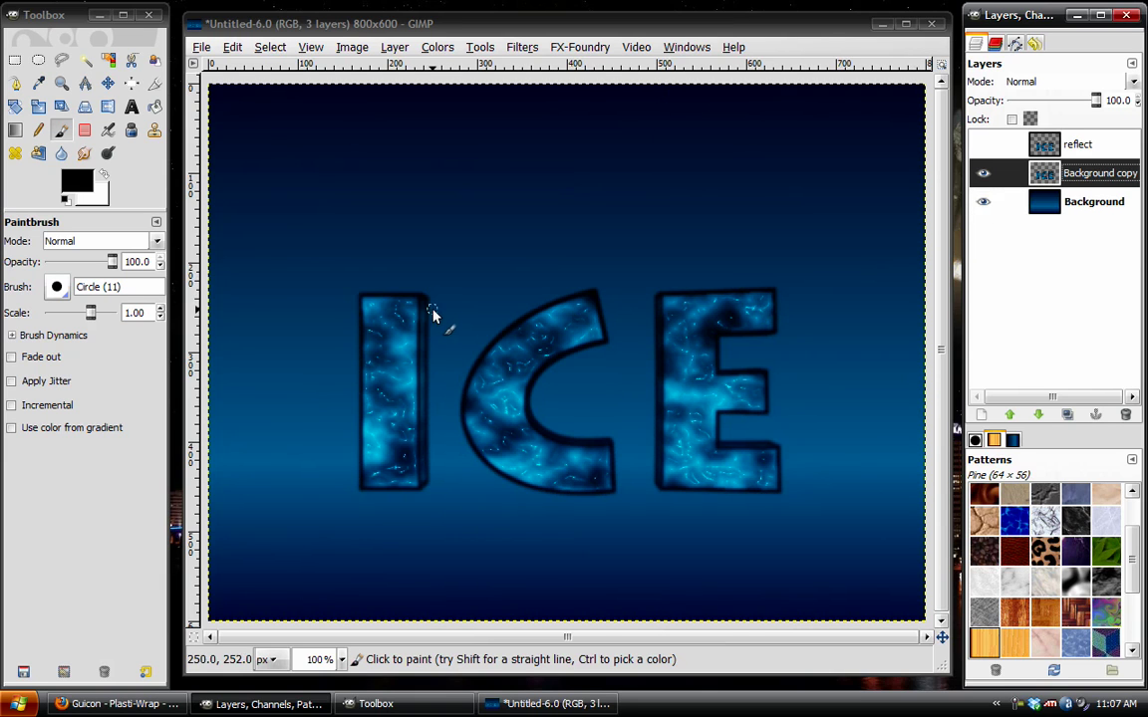
# Hide the Background copy layer, show the reflect layer and flip it vertically
pyautogui.click(983, 172)
pyautogui.press('Up')
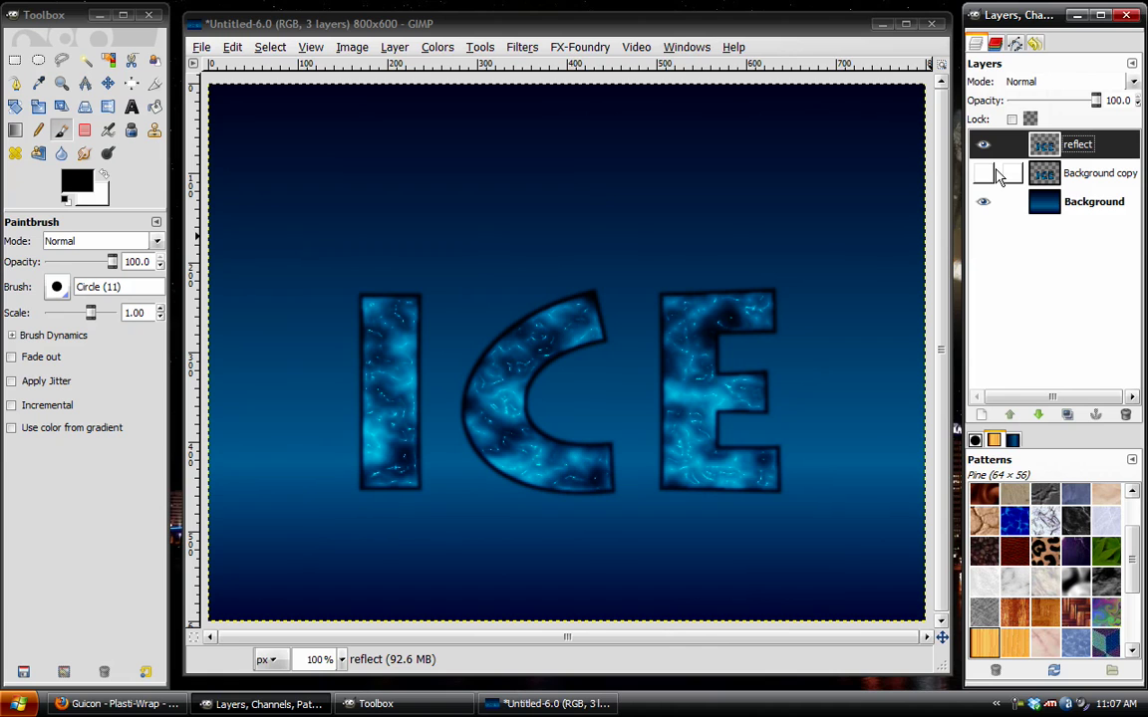
pyautogui.click(394, 47)
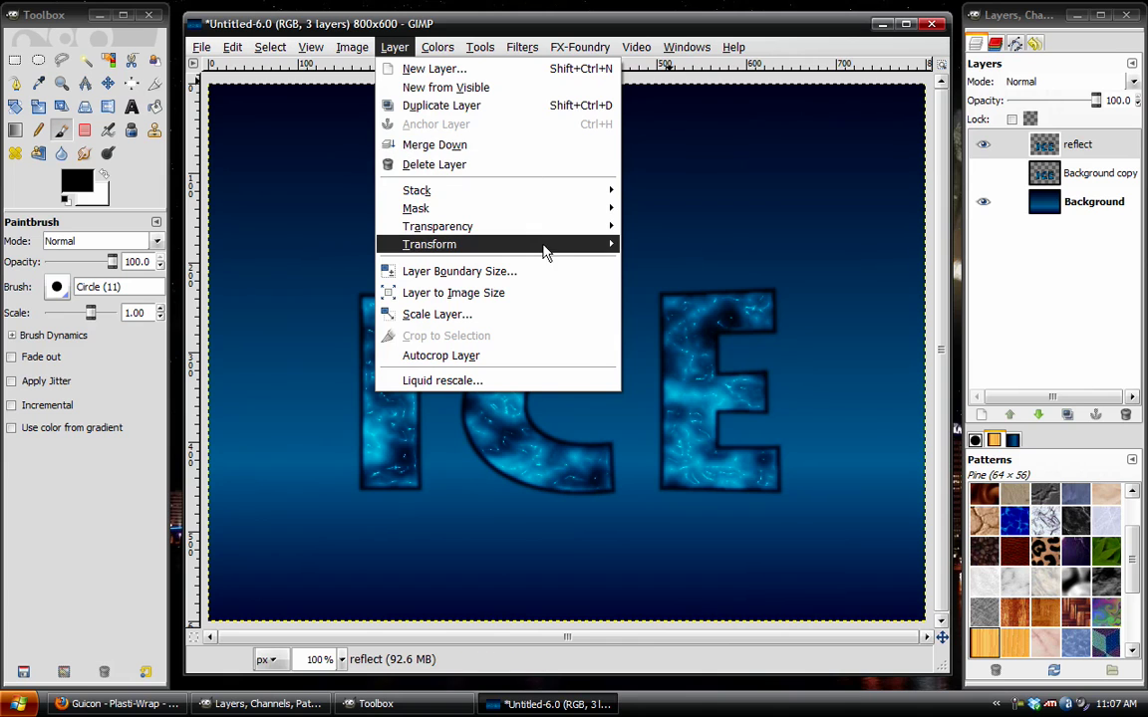
pyautogui.moveTo(498, 244)
pyautogui.click(701, 267)
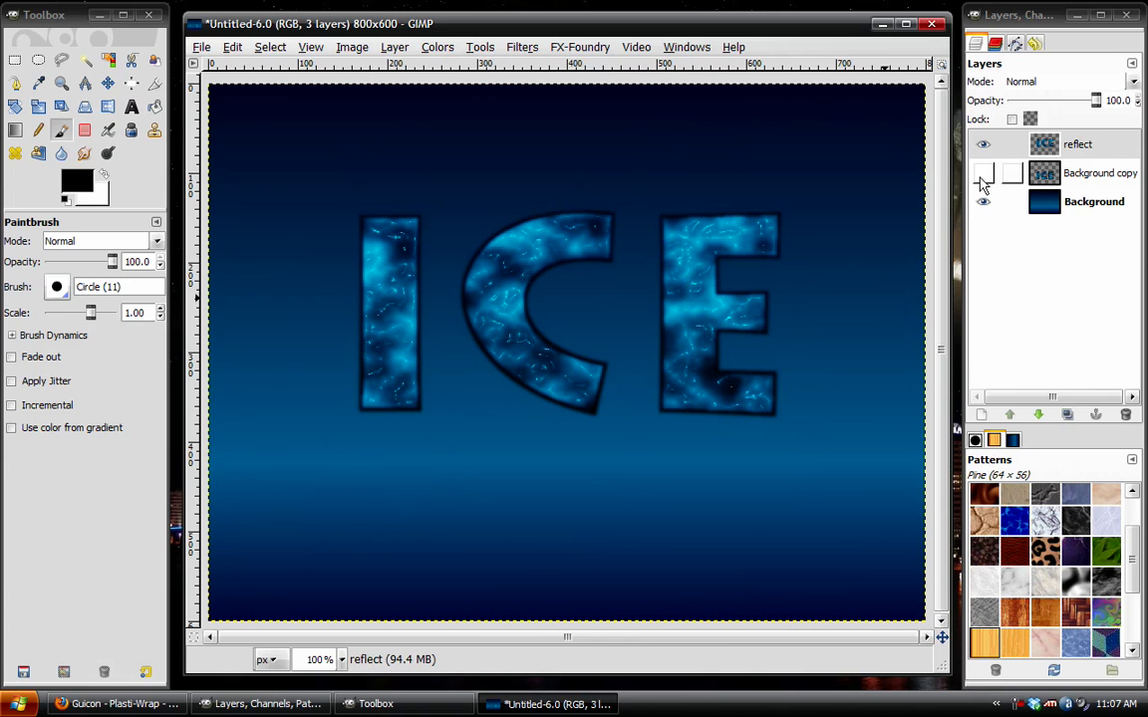
# Show the Background copy, move the flipped reflect layer about 314 px straight down beneath the letters, and fit the layer to image size
pyautogui.click(983, 173)
pyautogui.click(107, 83)
pyautogui.moveTo(494, 312); pyautogui.dragTo(505, 599)
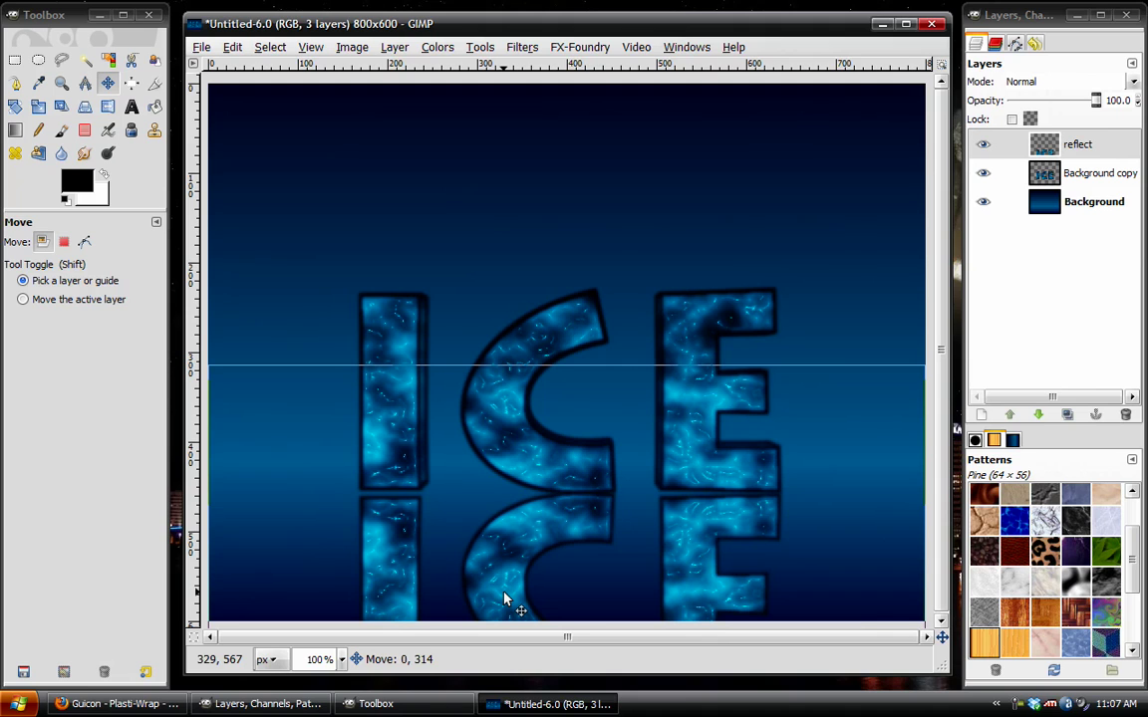
pyautogui.moveTo(505, 598); pyautogui.dragTo(505, 598)
pyautogui.click(395, 47)
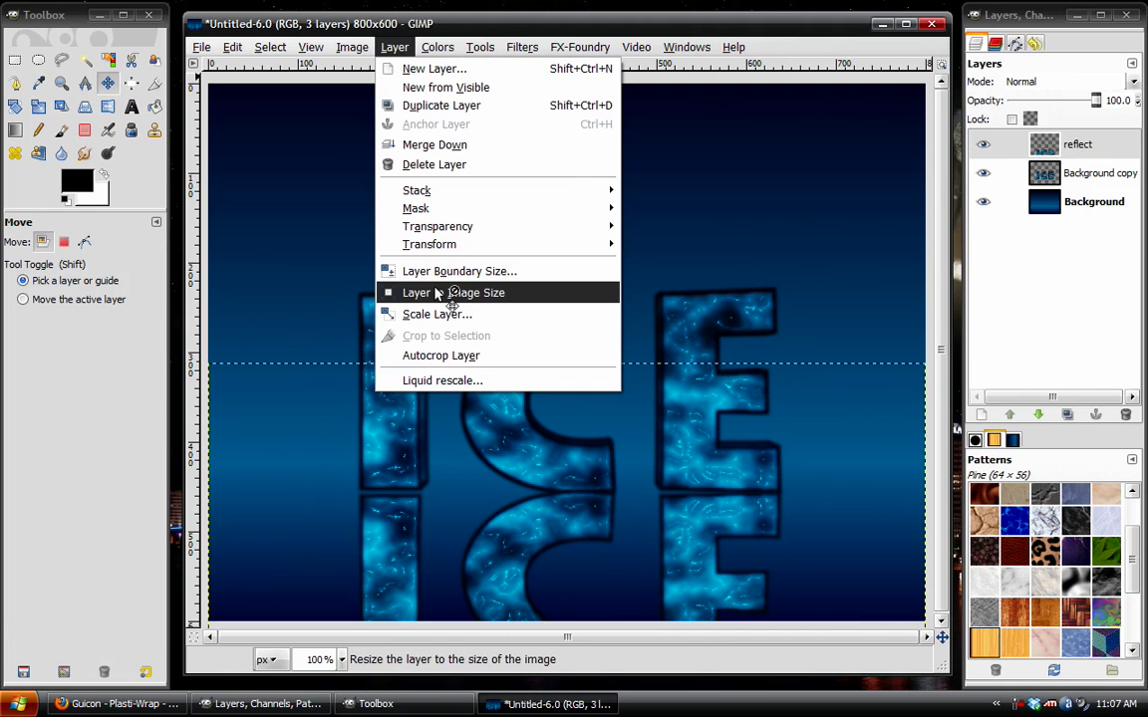
pyautogui.click(439, 292)
# Duplicate the reflect layer and repeat the Motion Blur on the original reflect layer
pyautogui.click(1071, 415)
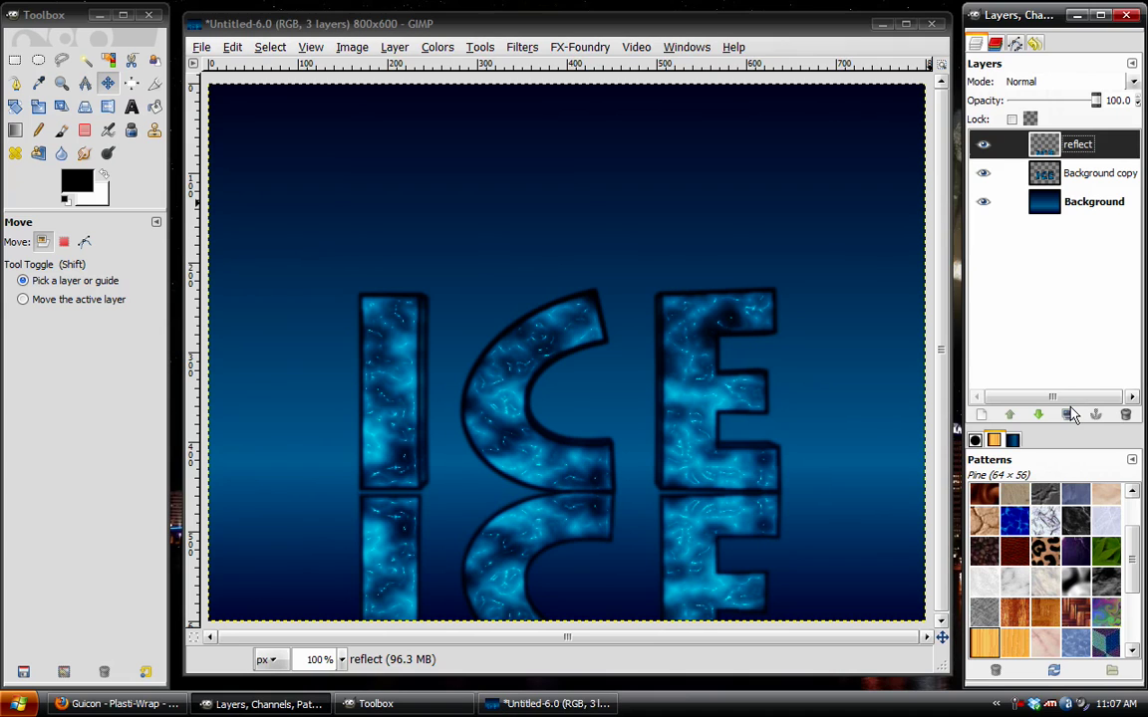
pyautogui.click(1071, 415)
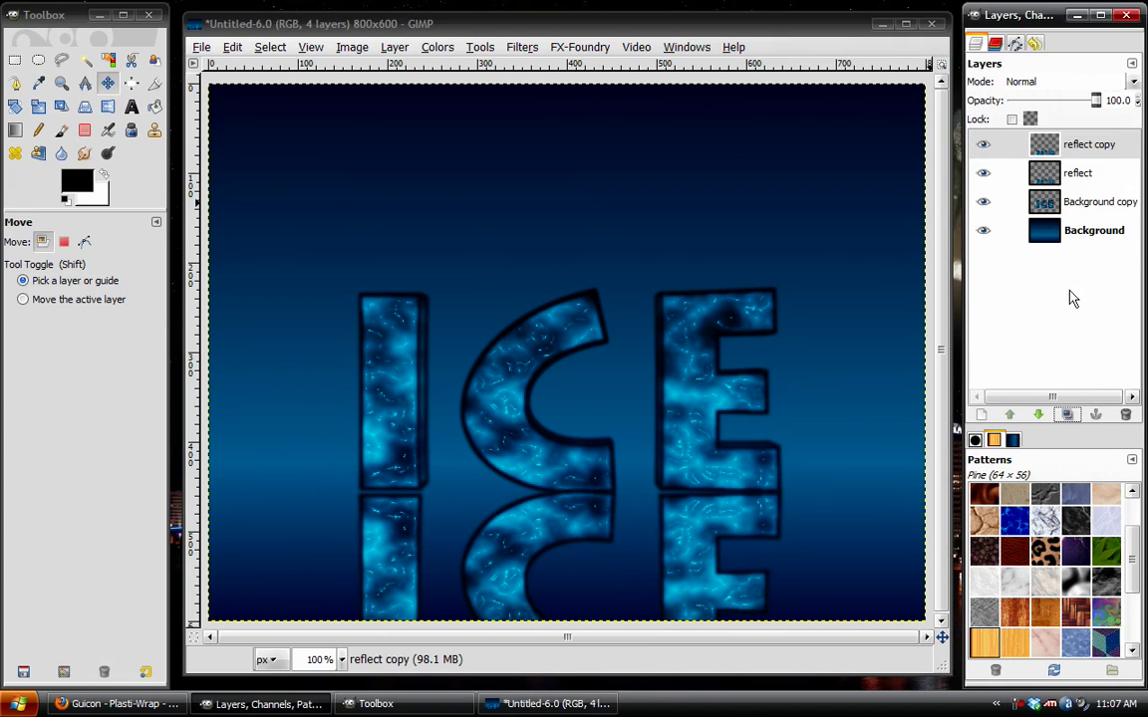
pyautogui.click(1076, 174)
pyautogui.click(522, 46)
pyautogui.moveTo(632, 99)
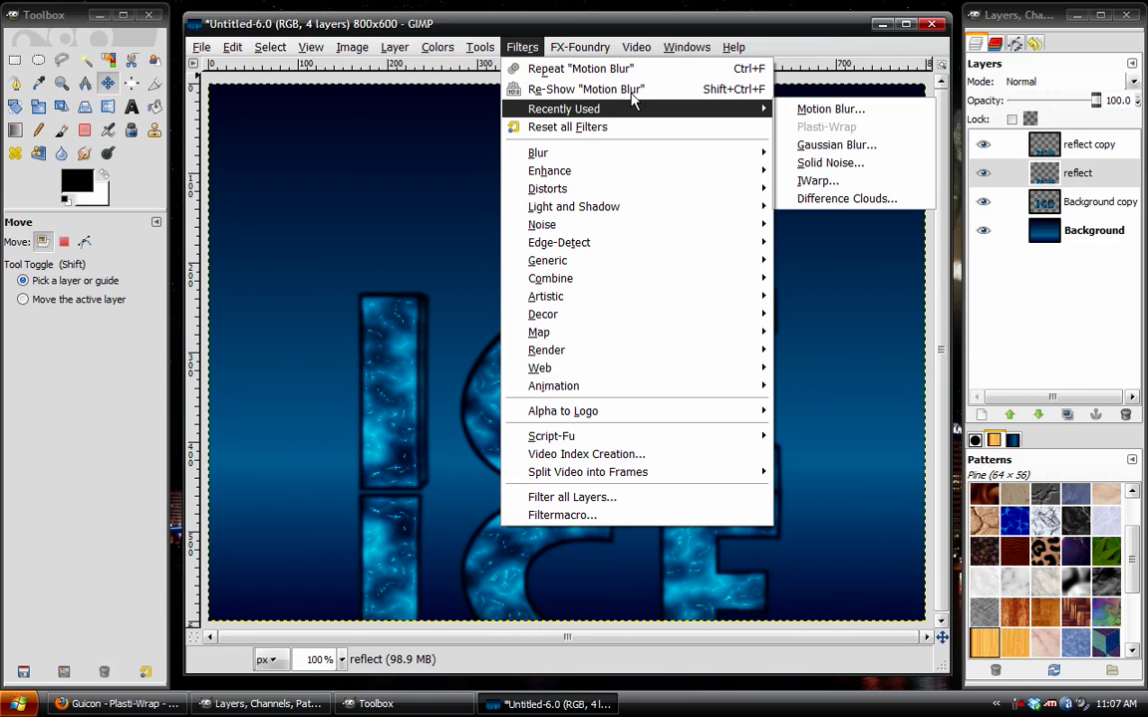
pyautogui.click(598, 69)
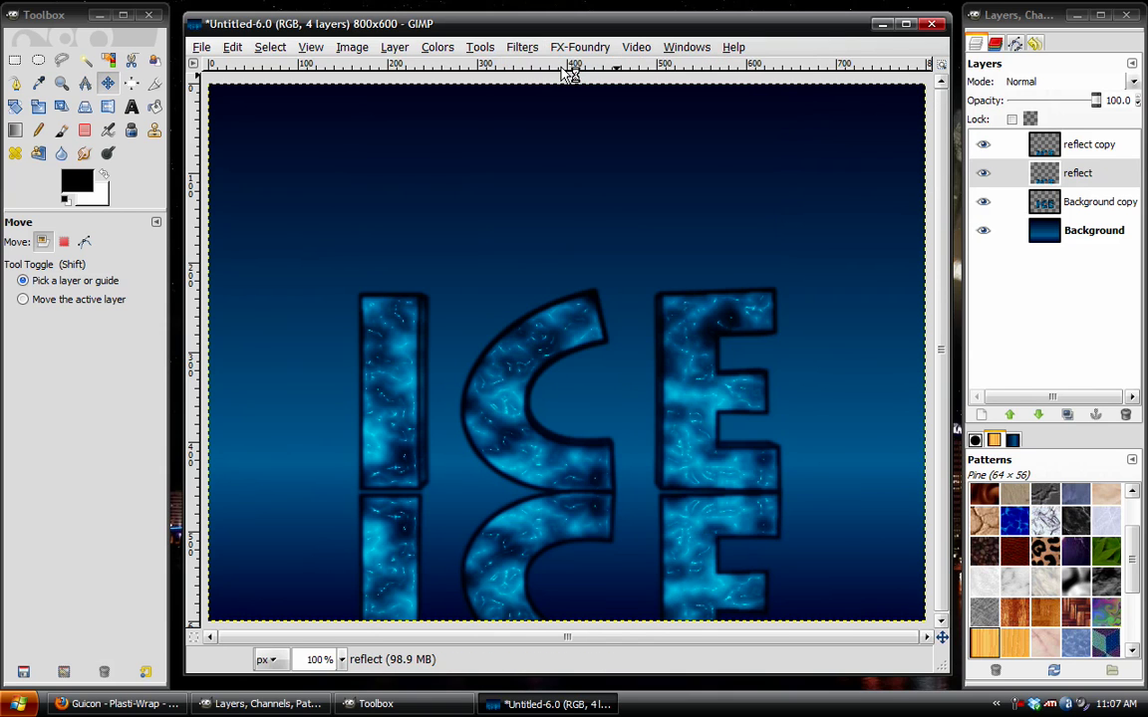
# Duplicate the blurred reflect layer twice and hide the Background layer
pyautogui.click(1067, 415)
pyautogui.click(1067, 415)
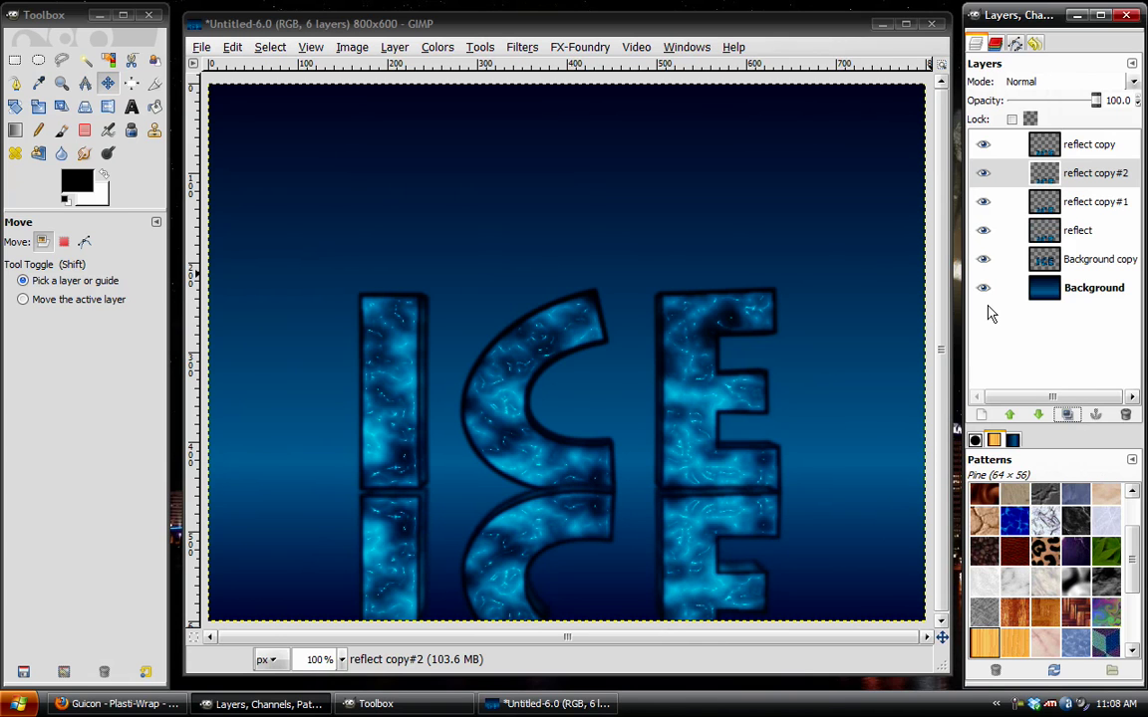
pyautogui.click(982, 287)
pyautogui.click(982, 145)
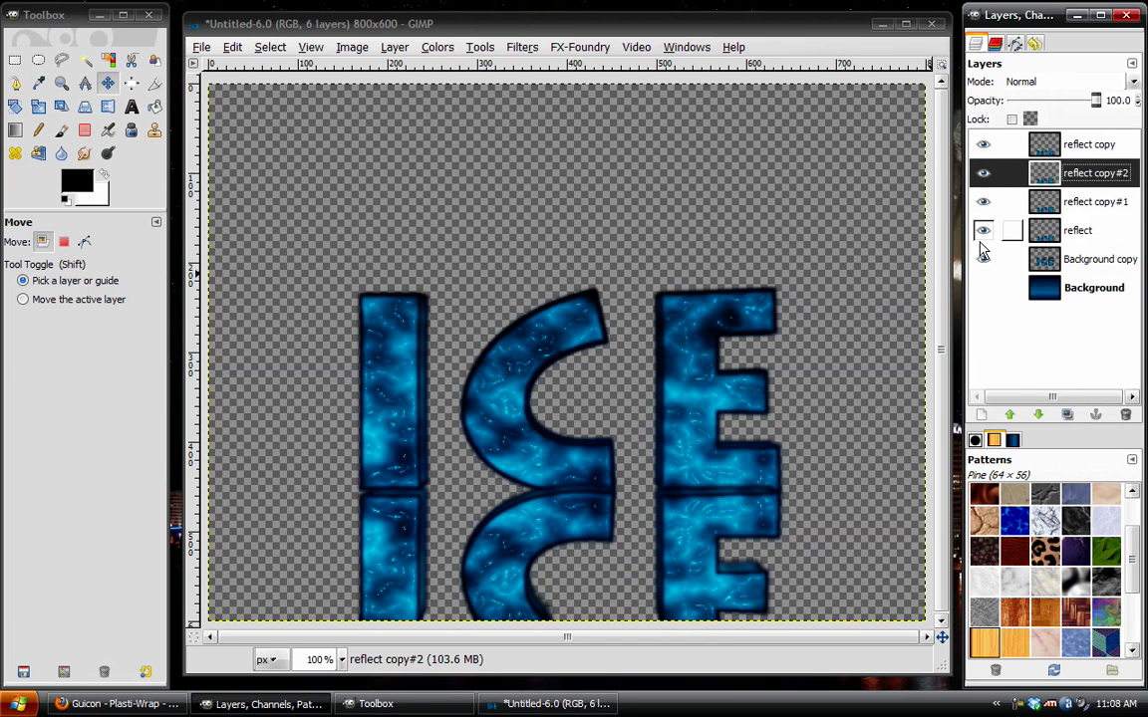
# Hide the Background copy layer, merge the visible reflect layers into one, and show the Background copy and Background layers again
pyautogui.click(982, 259)
pyautogui.rightClick(1064, 204)
pyautogui.click(945, 653)
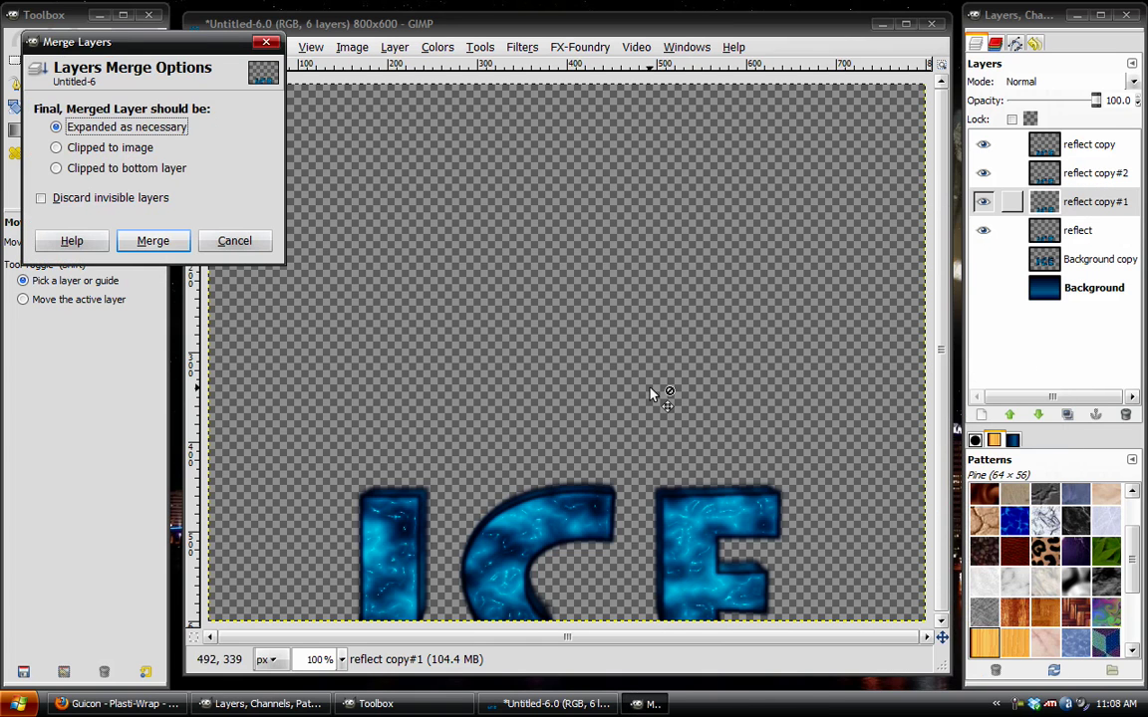
pyautogui.click(984, 202)
pyautogui.click(984, 172)
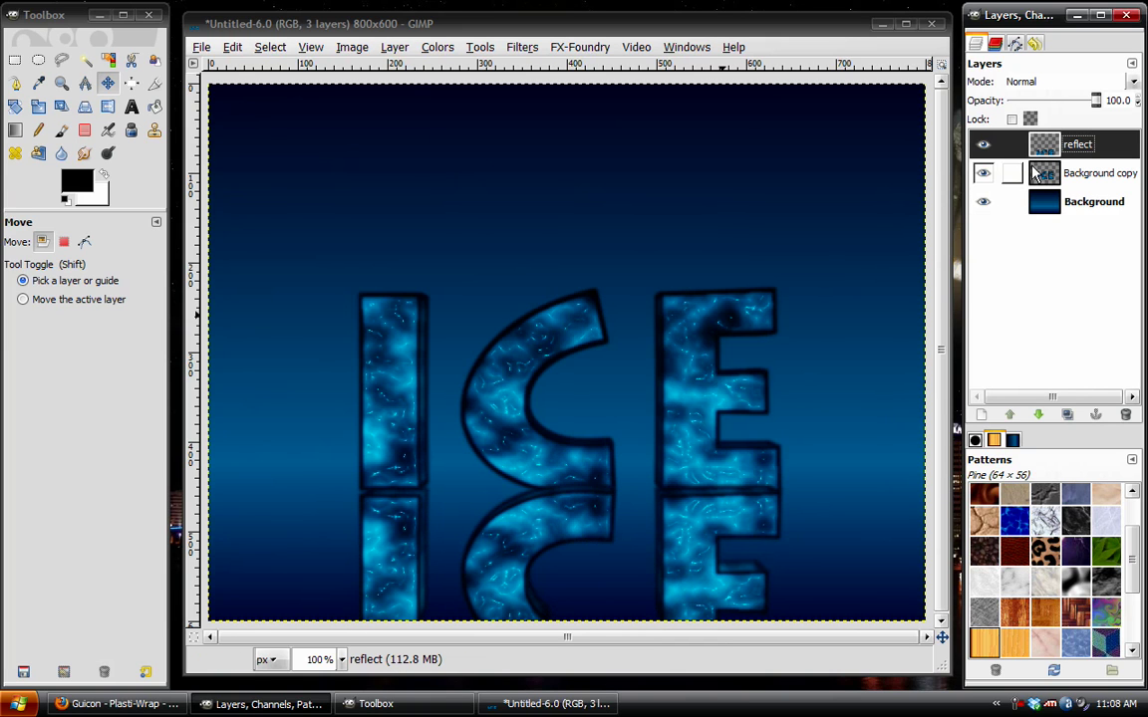
# Rename the Background copy layer to ice
pyautogui.moveTo(1045, 147); pyautogui.dragTo(1091, 185)
pyautogui.doubleClick(1086, 174)
pyautogui.write('ice')
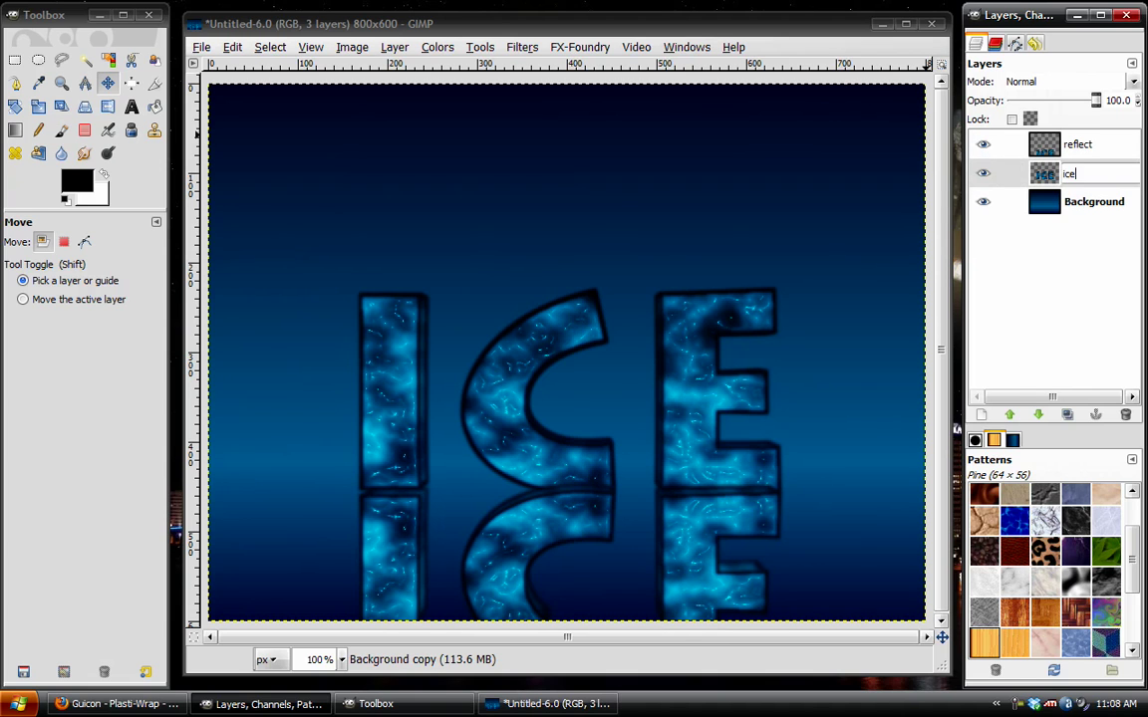
pyautogui.press('Return')
# Lower the reflect layer one place in the stack so it sits beneath the ice layer
pyautogui.click(976, 154)
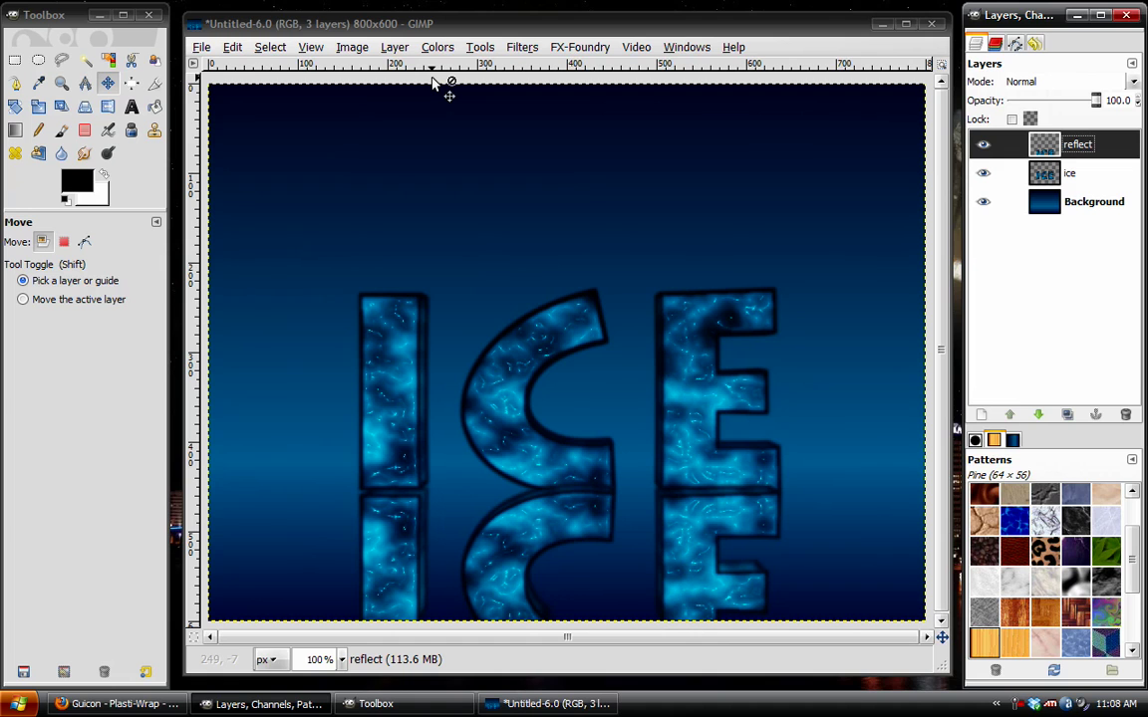
pyautogui.click(395, 47)
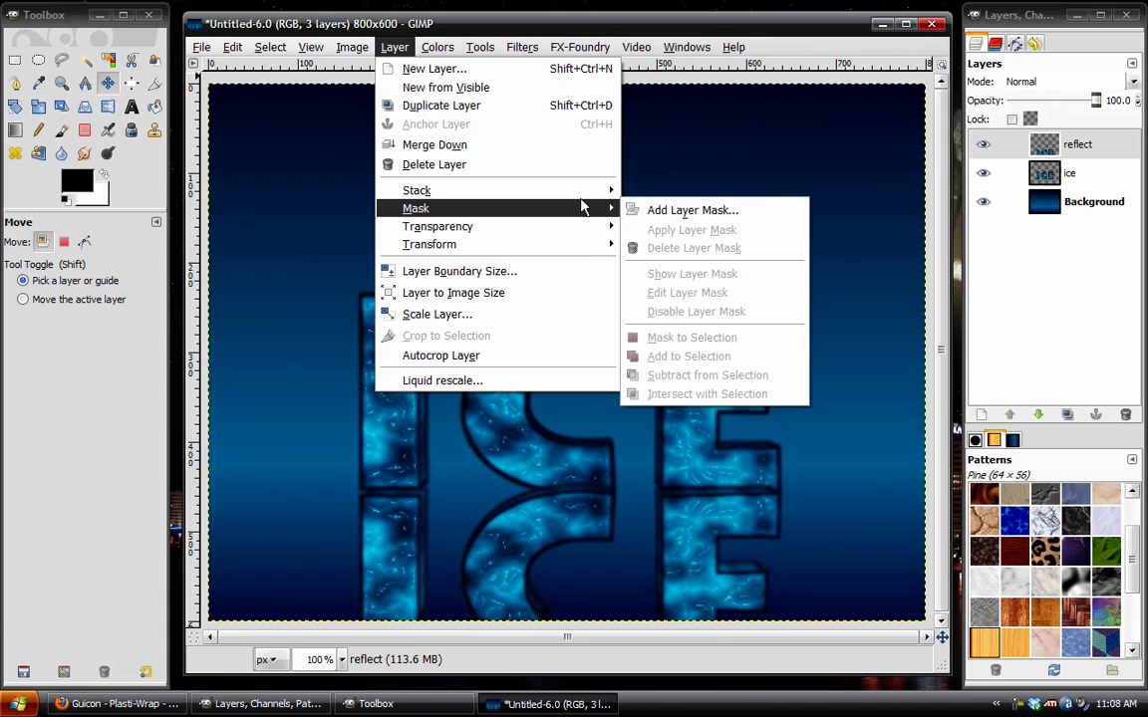
pyautogui.moveTo(584, 190)
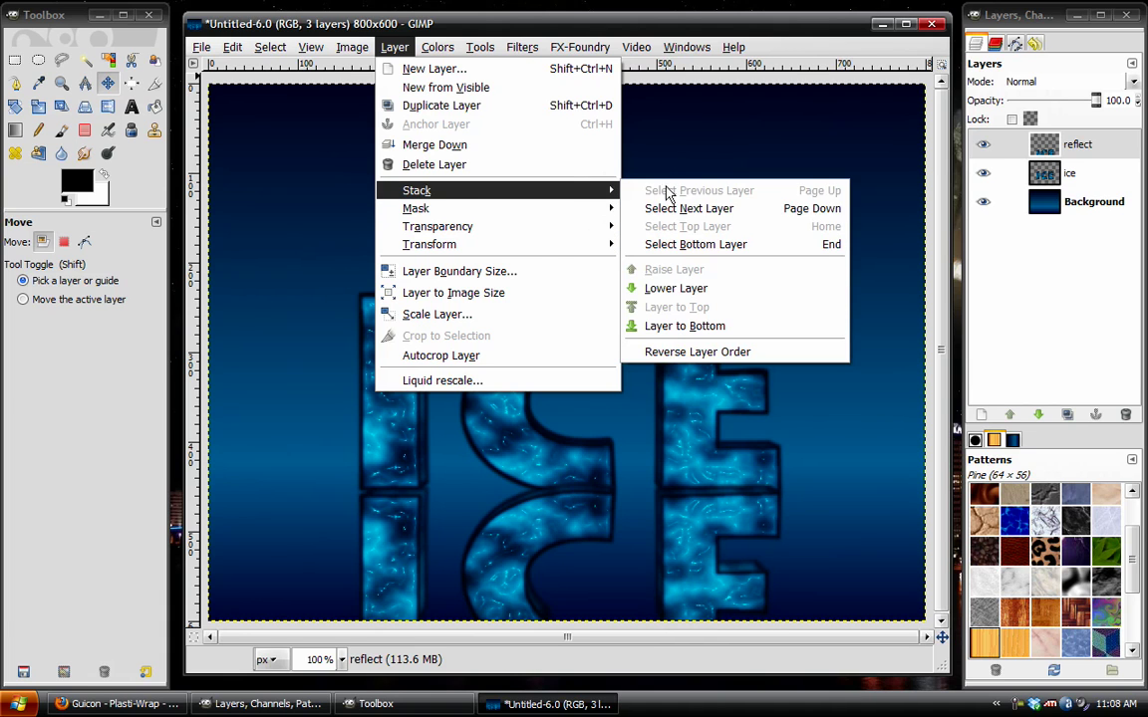
pyautogui.click(678, 288)
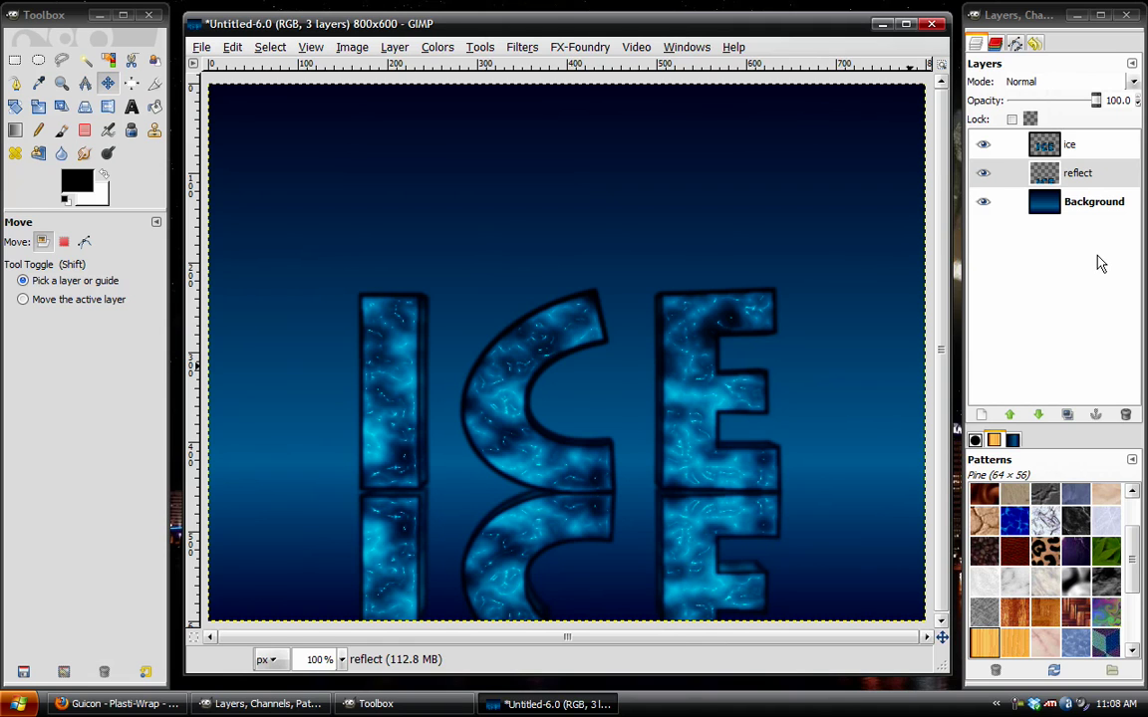
# Add a White (full opacity) layer mask to the reflect layer
pyautogui.rightClick(1083, 183)
pyautogui.click(968, 412)
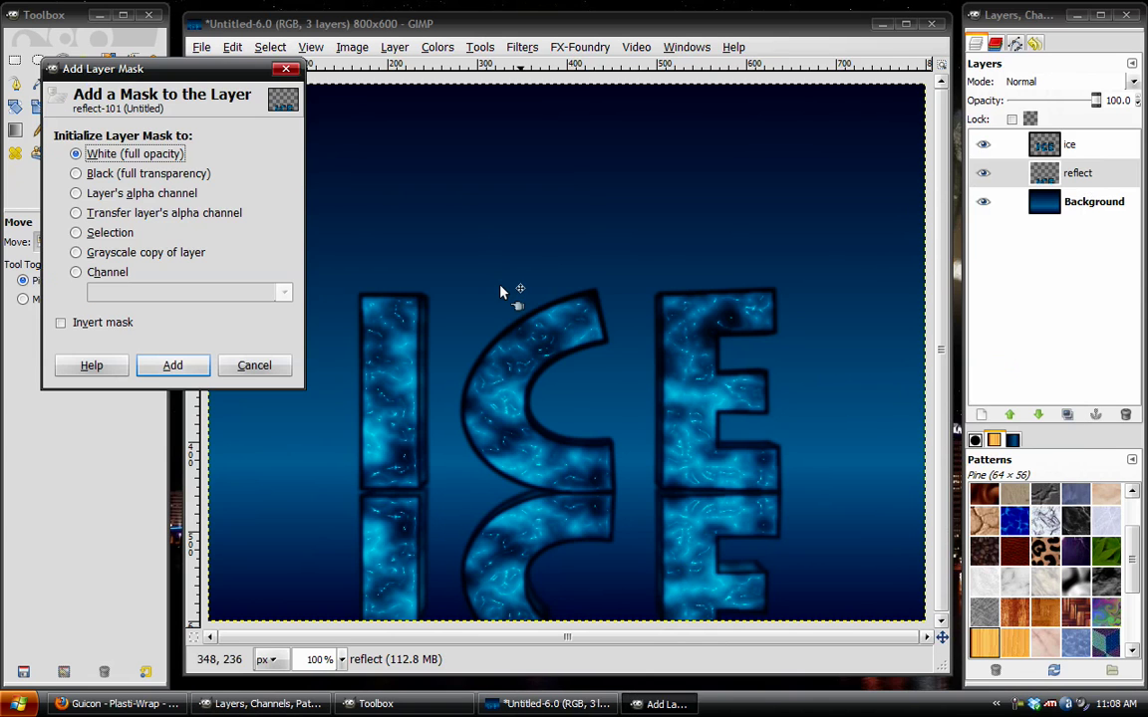
pyautogui.press('Return')
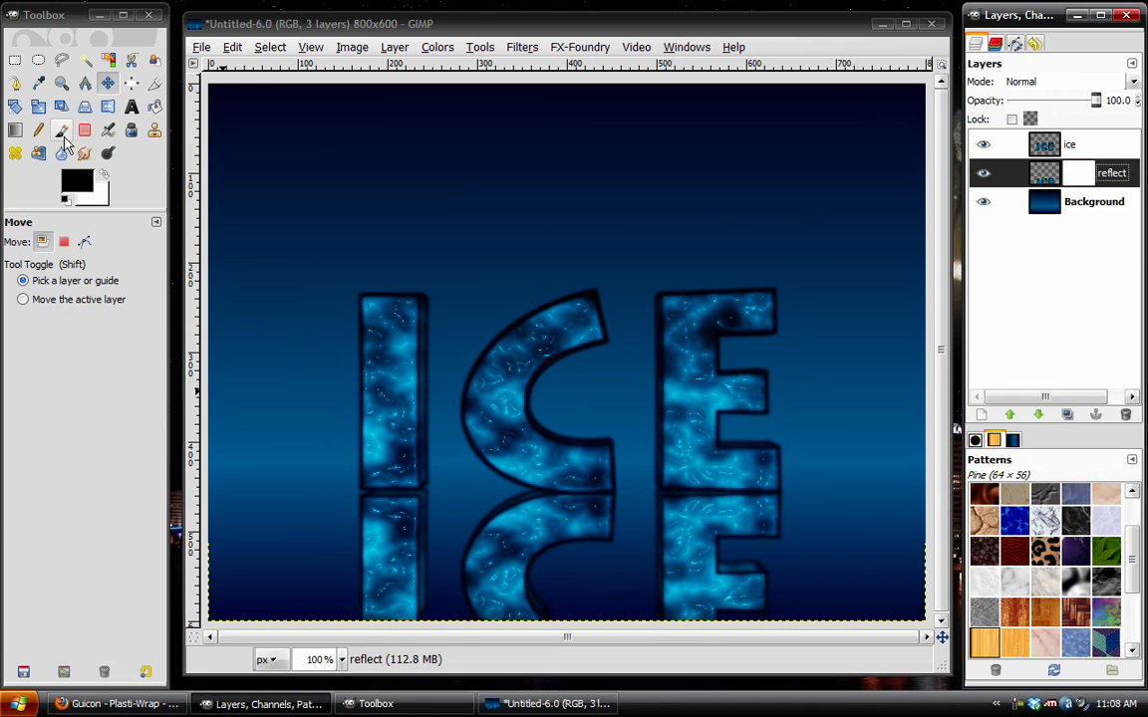
# Fade the reflection on its mask with a linear black-to-white gradient about 124 px upward from near the image's bottom, and set reflect's opacity to 83%
pyautogui.click(12, 128)
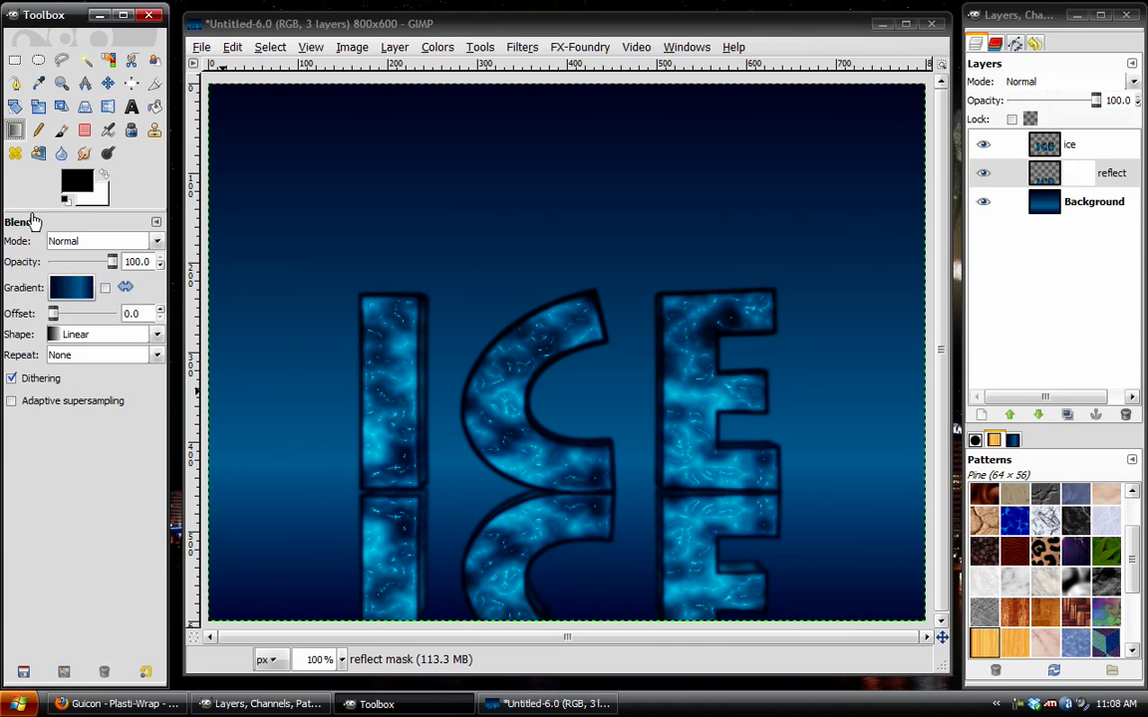
pyautogui.click(72, 287)
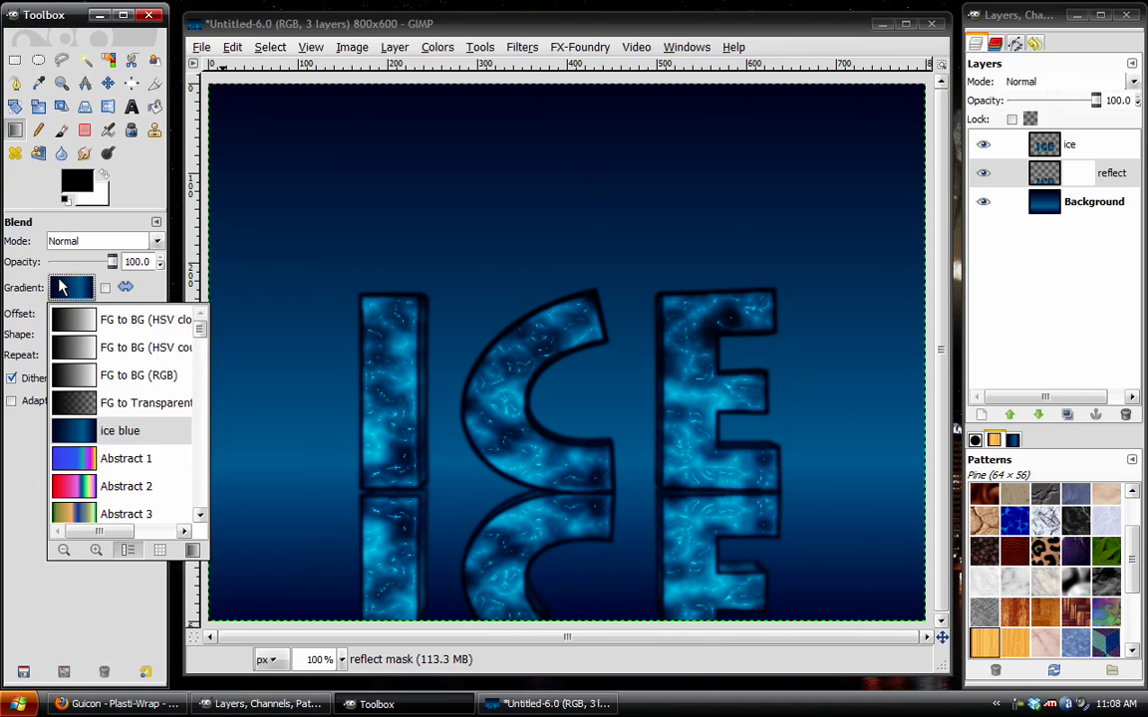
pyautogui.click(79, 324)
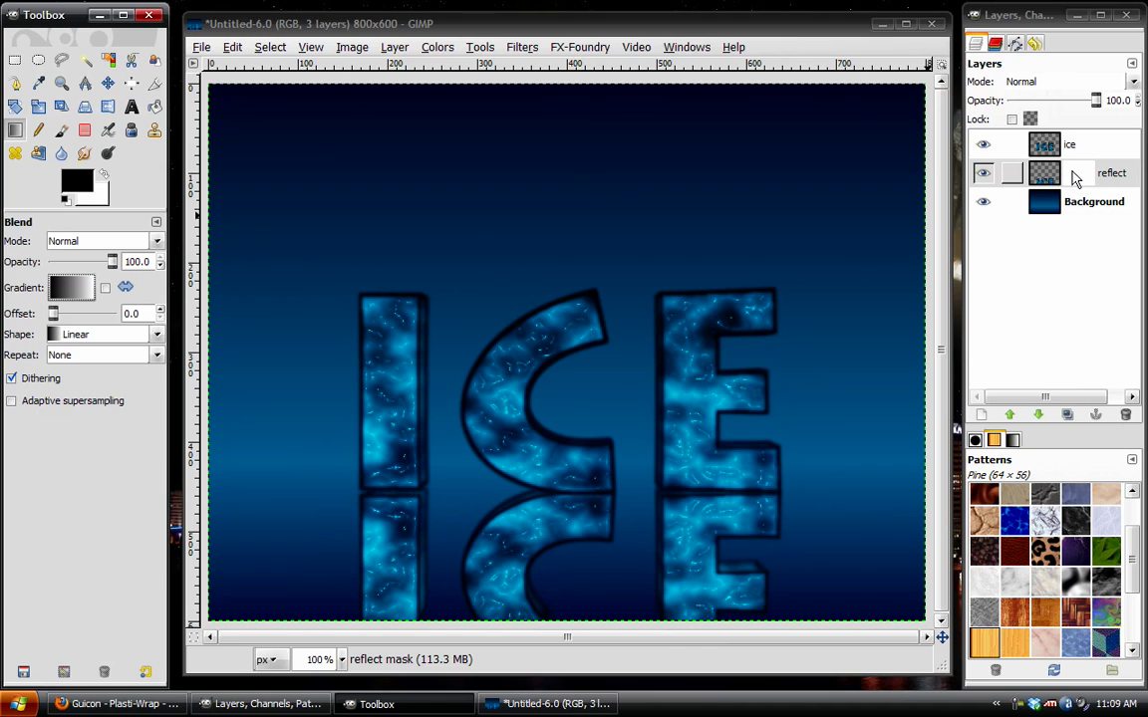
pyautogui.click(1076, 177)
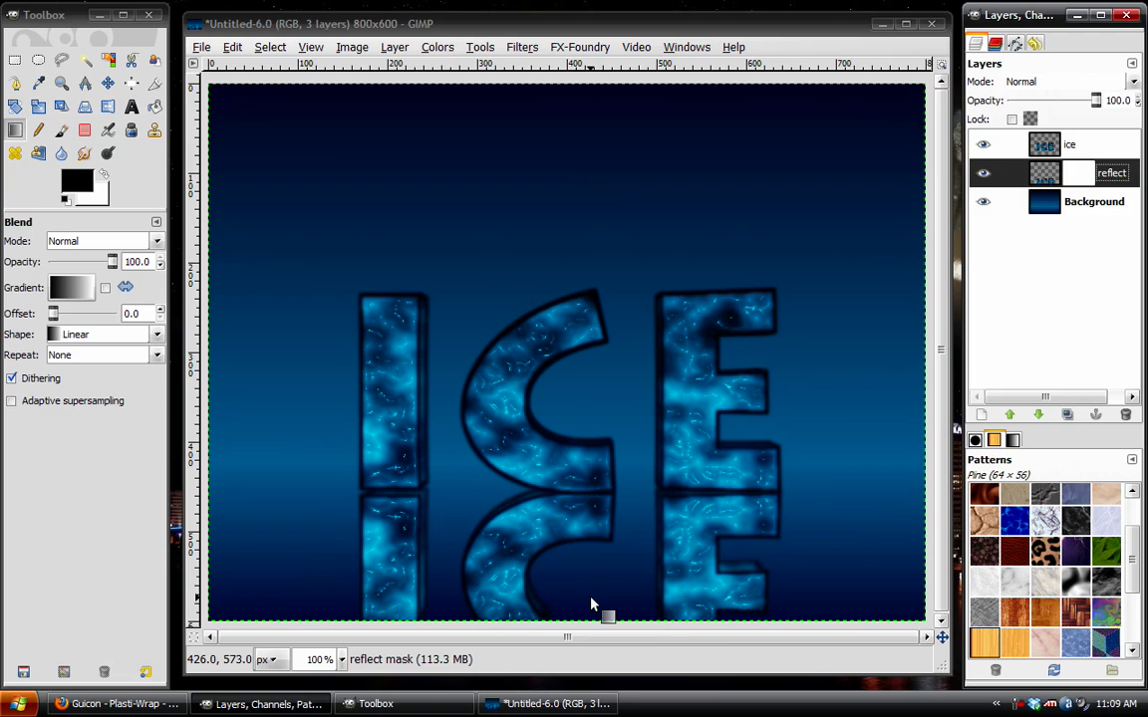
pyautogui.moveTo(591, 611); pyautogui.dragTo(597, 497)
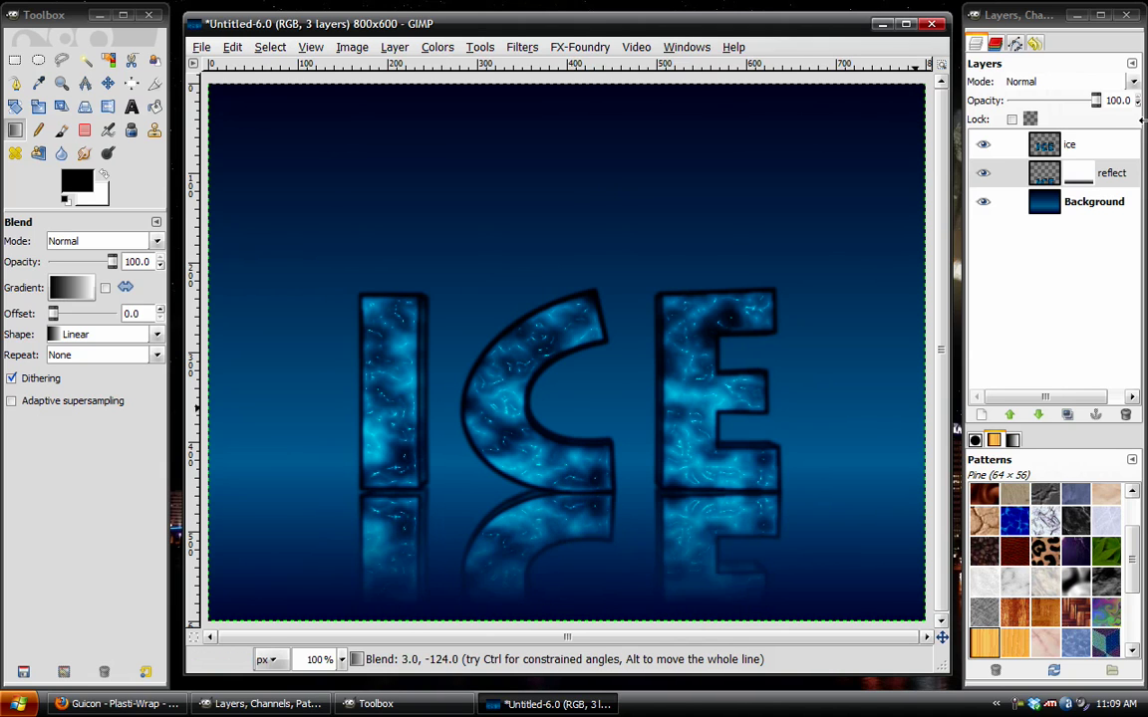
pyautogui.moveTo(1096, 100); pyautogui.dragTo(1134, 99)
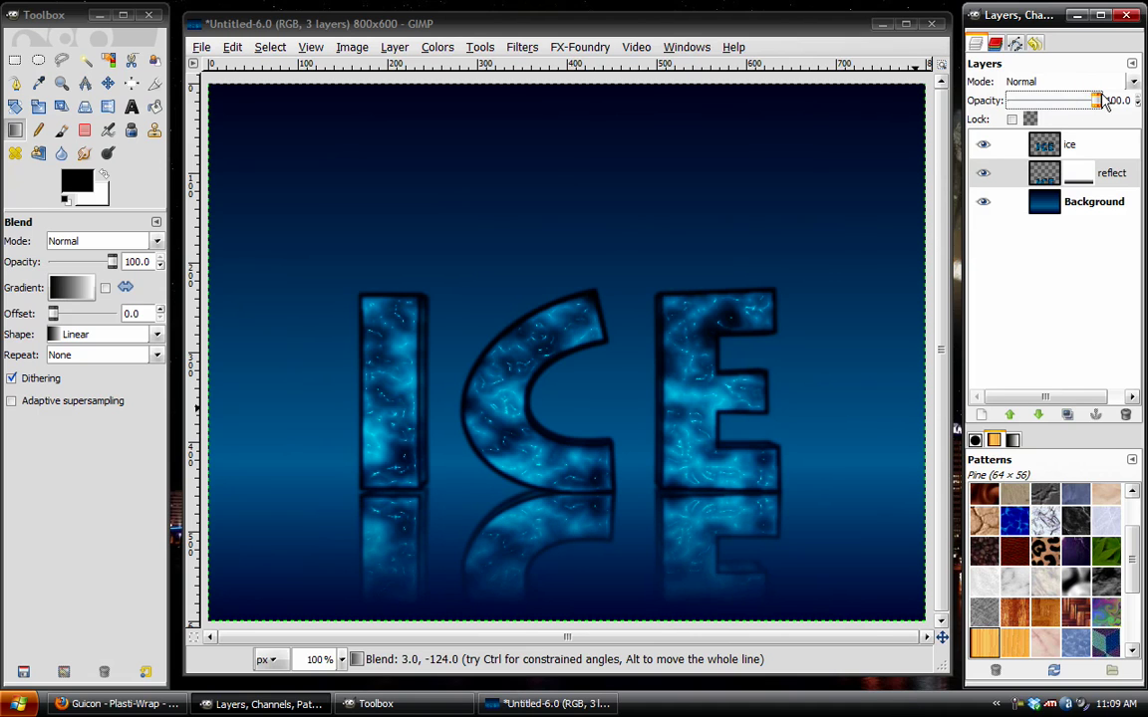
pyautogui.moveTo(1095, 98); pyautogui.dragTo(1081, 100)
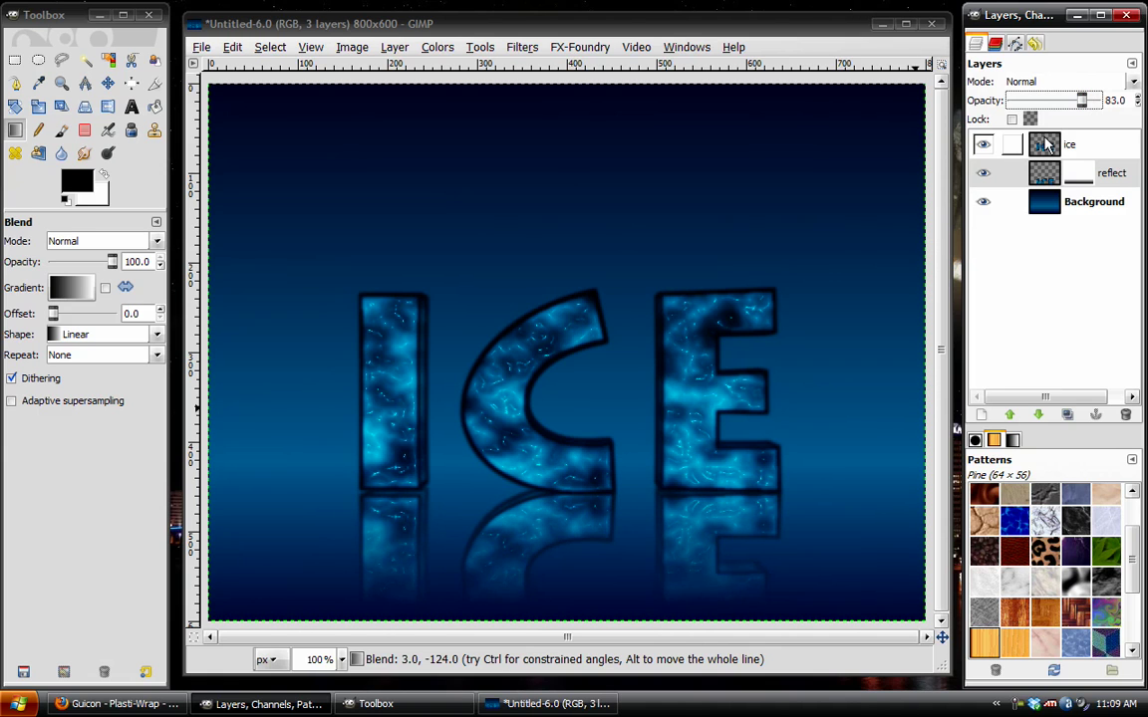
# Hide the ice and reflect layers and add a new transparent 800 × 600 px layer directly above the Background
pyautogui.click(1045, 203)
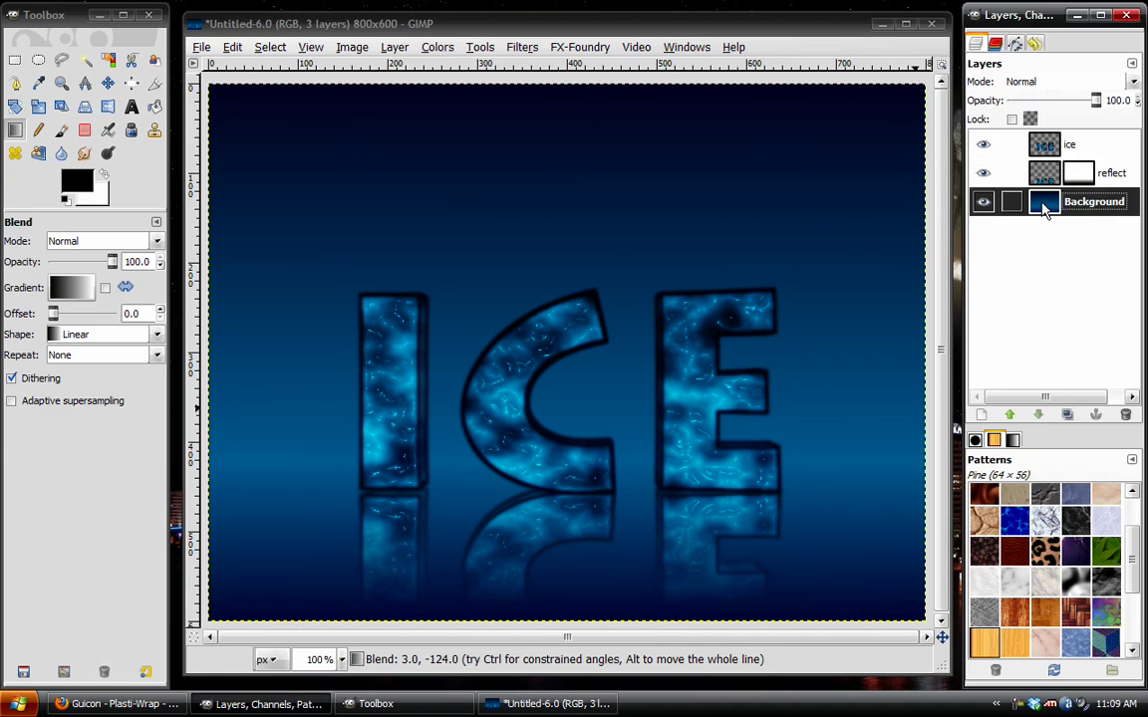
pyautogui.click(983, 173)
pyautogui.click(983, 144)
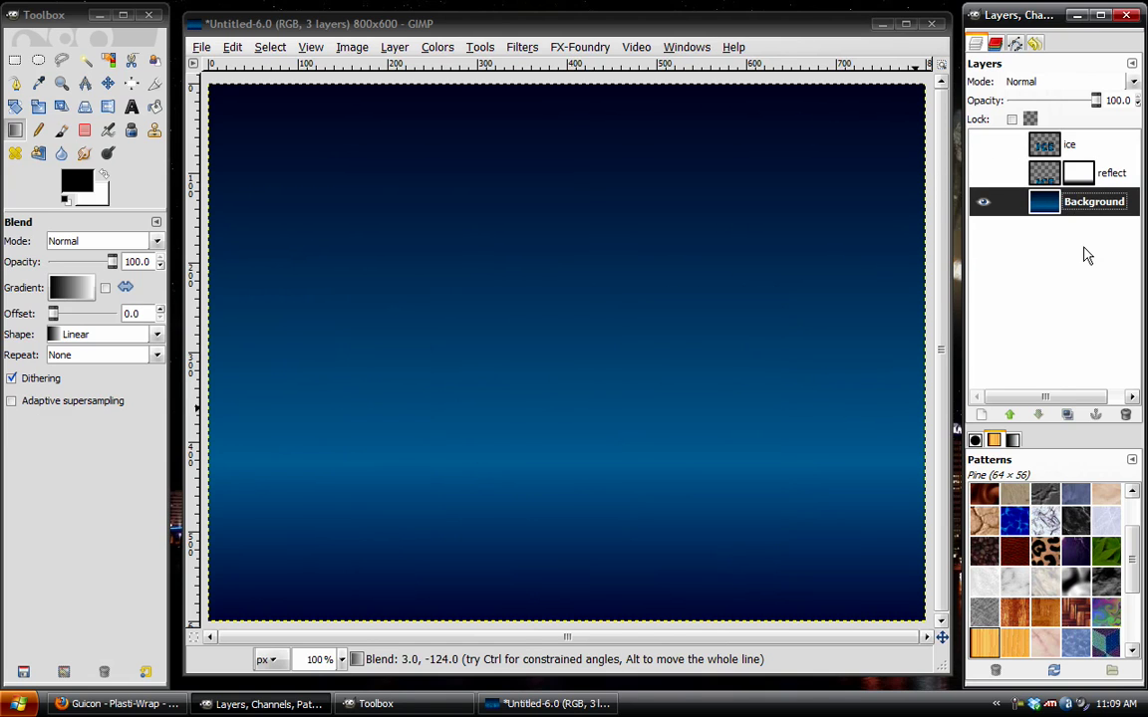
pyautogui.hotkey('ctrl', 'shift', 'n')
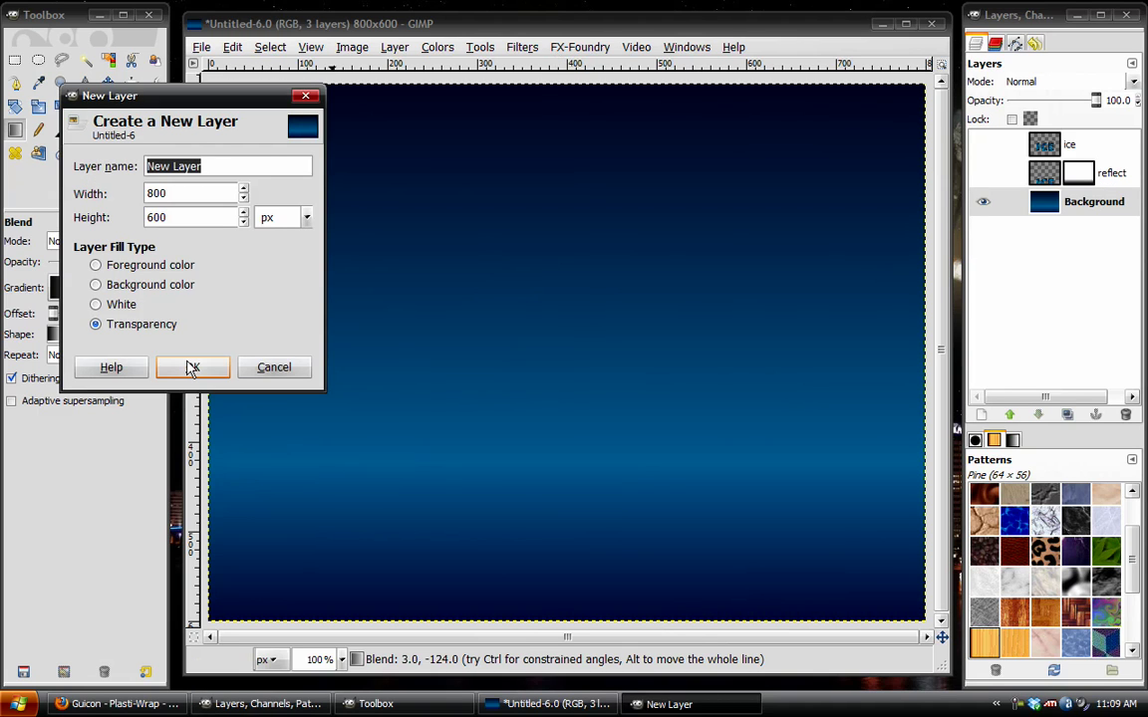
pyautogui.click(193, 367)
# Fill the new layer with randomized Solid Noise at detail 3 and X and Y size 16.0
pyautogui.click(522, 47)
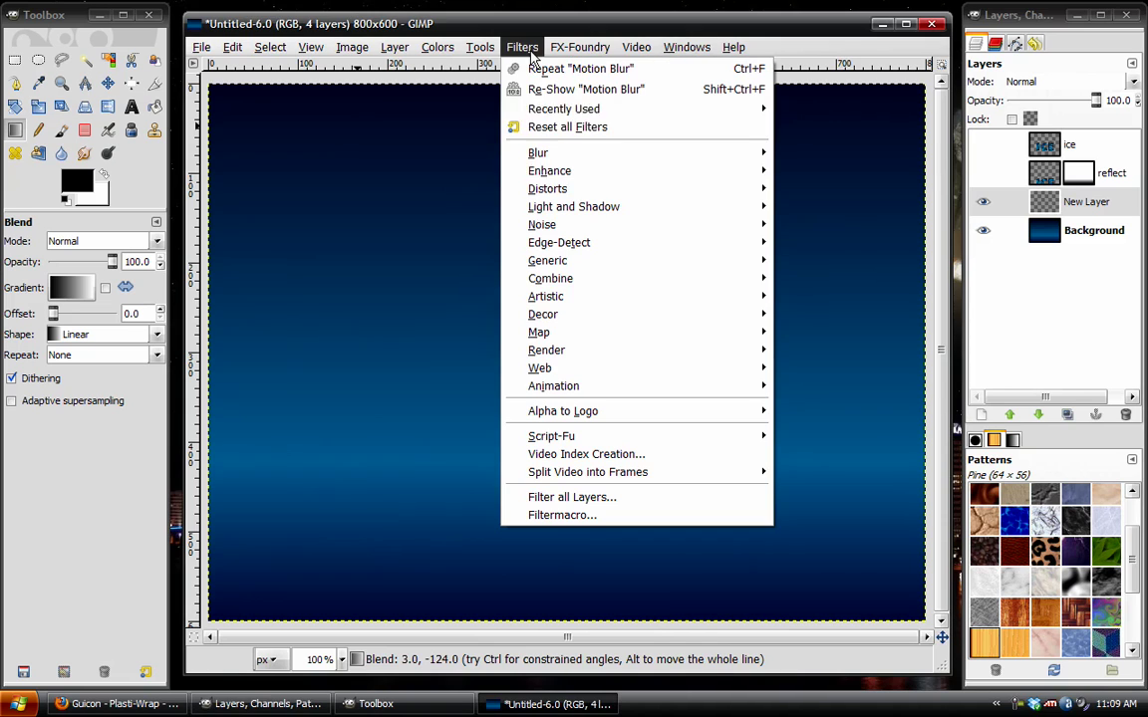
pyautogui.moveTo(759, 108)
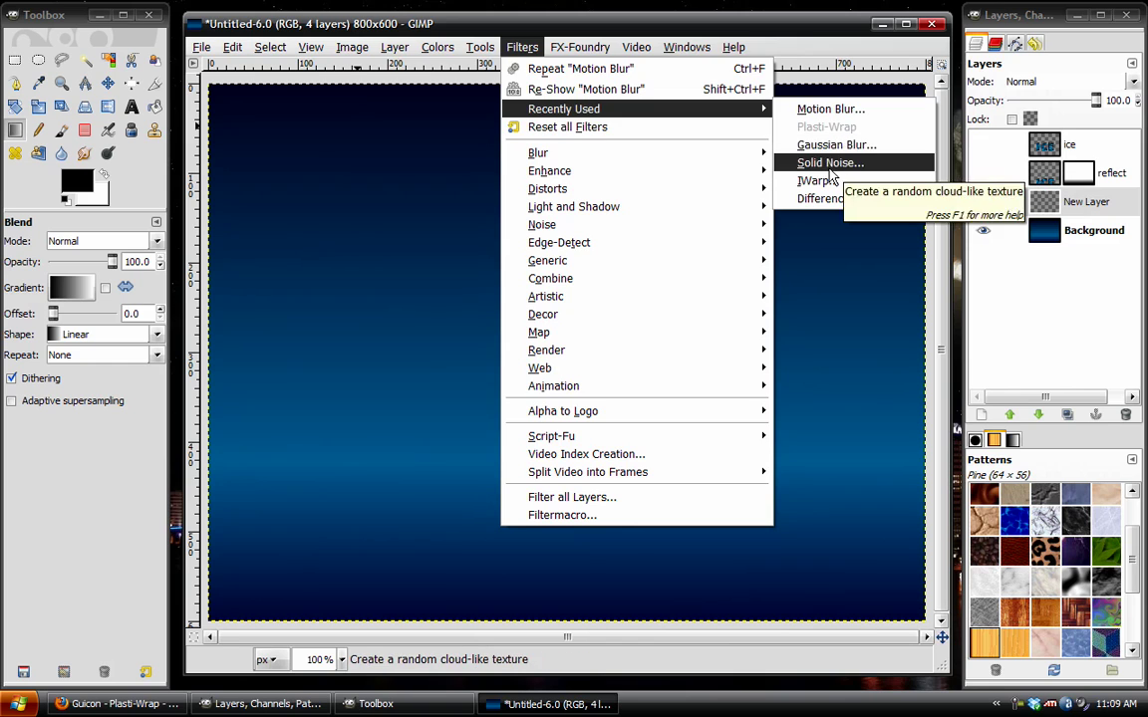
pyautogui.moveTo(224, 414); pyautogui.dragTo(227, 290)
pyautogui.hotkey('shift', 'ctrl', 'f')
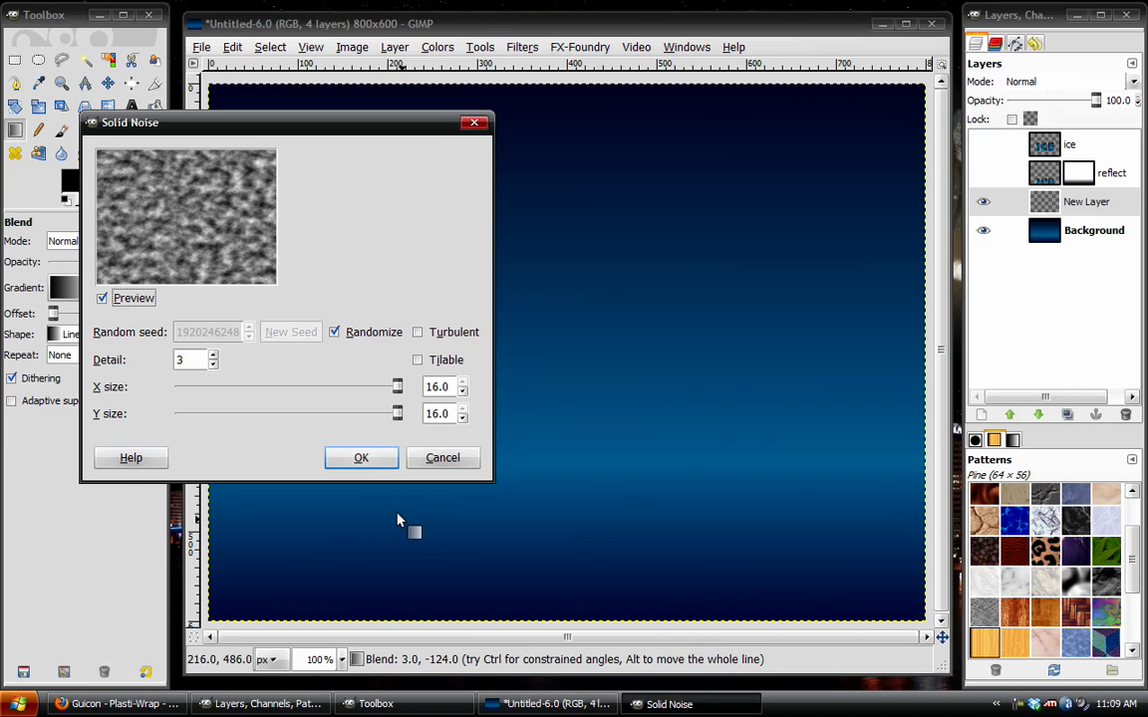
pyautogui.click(361, 460)
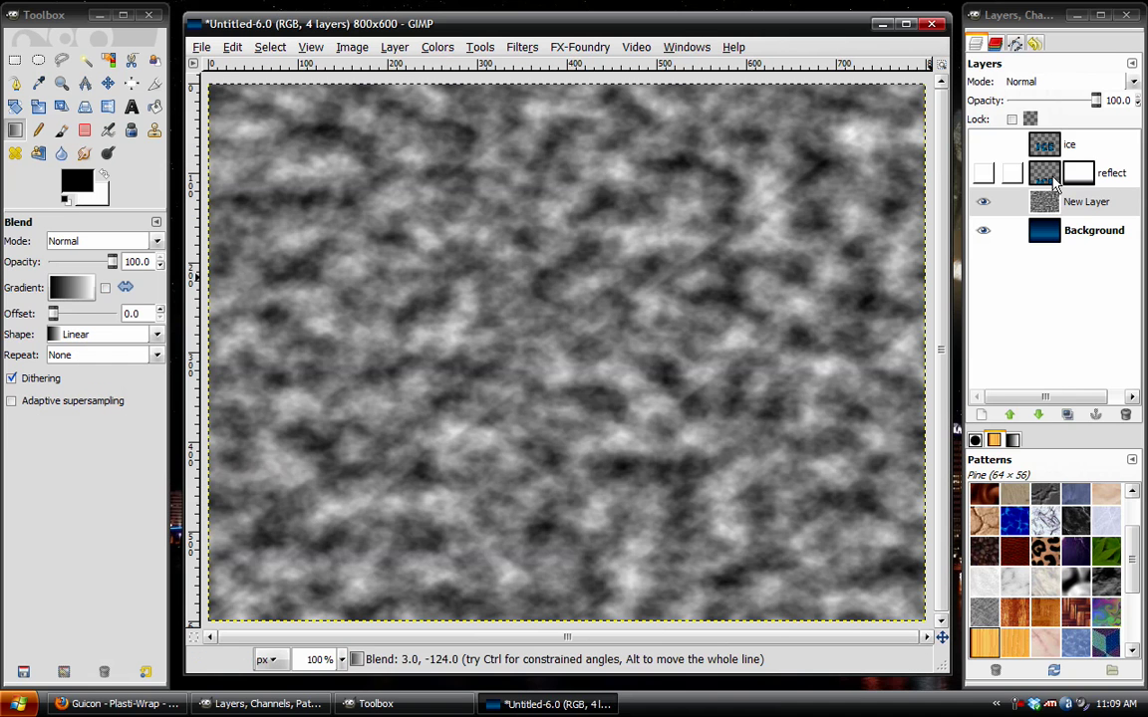
# Show the ice layer and scale the noise layer down to a full-width strip about 175 px high along the image's bottom edge
pyautogui.click(986, 148)
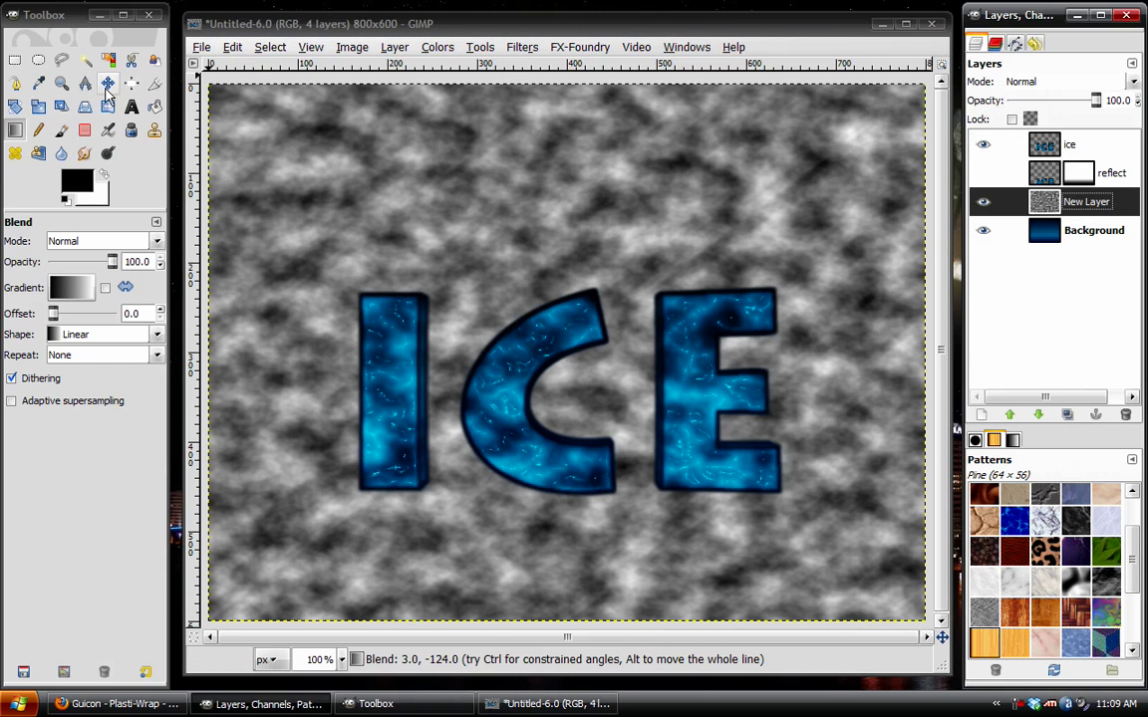
pyautogui.click(36, 107)
pyautogui.click(619, 148)
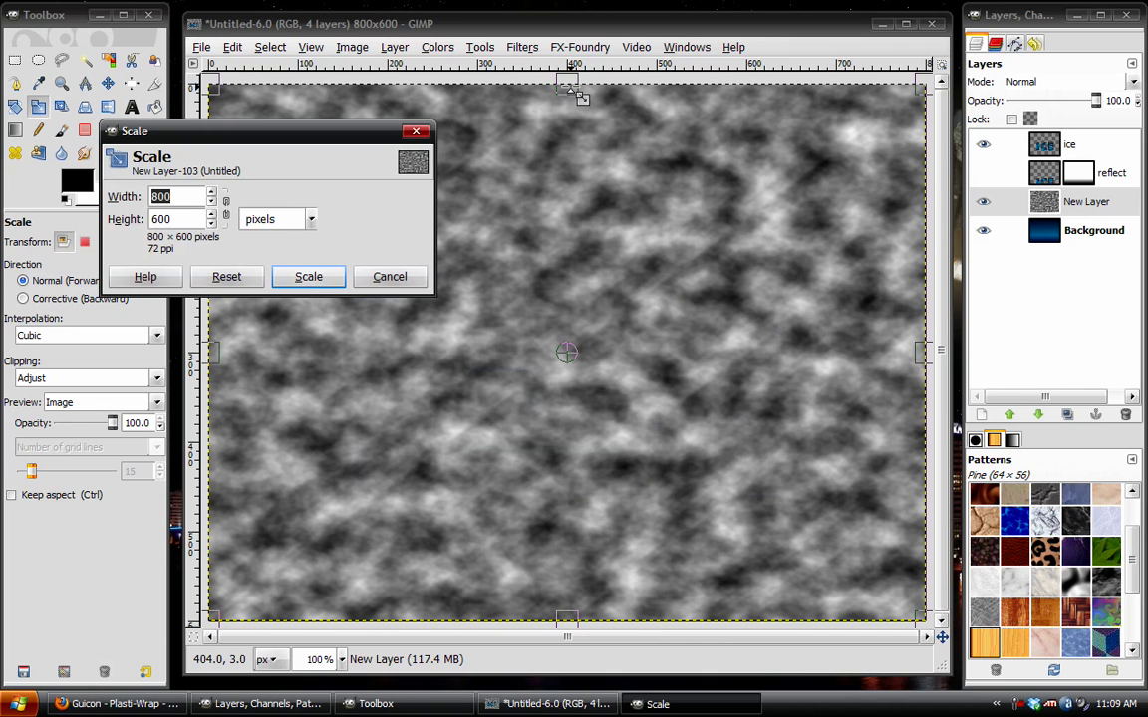
pyautogui.moveTo(569, 86); pyautogui.dragTo(606, 474)
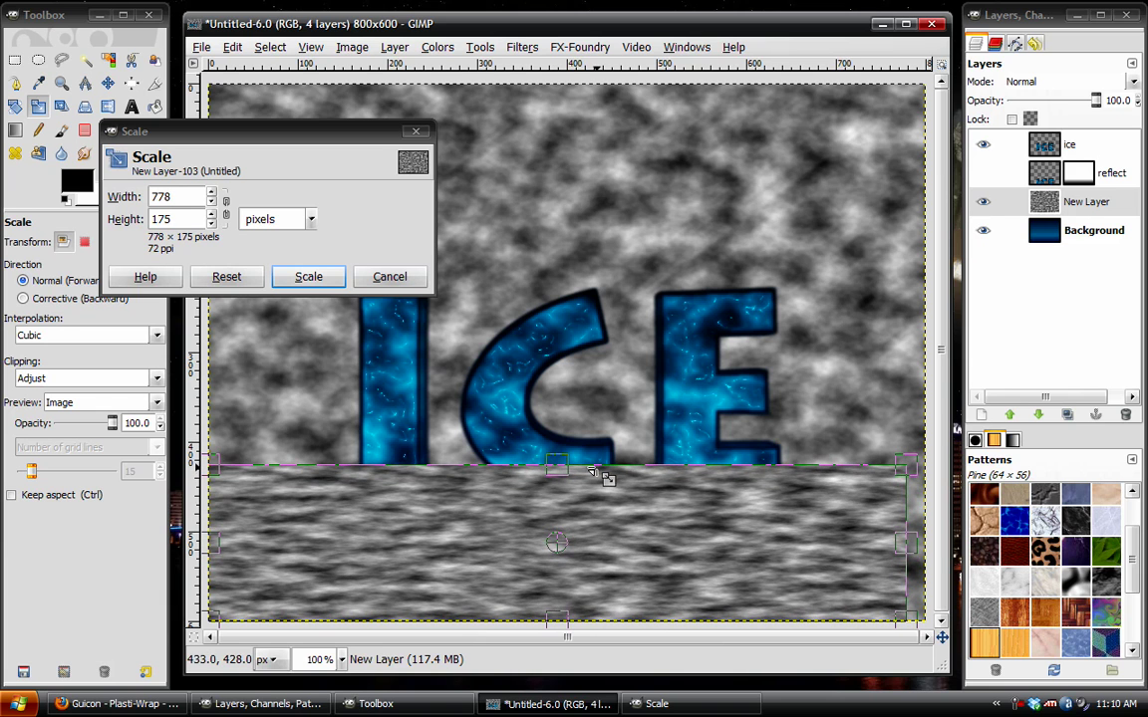
pyautogui.click(305, 276)
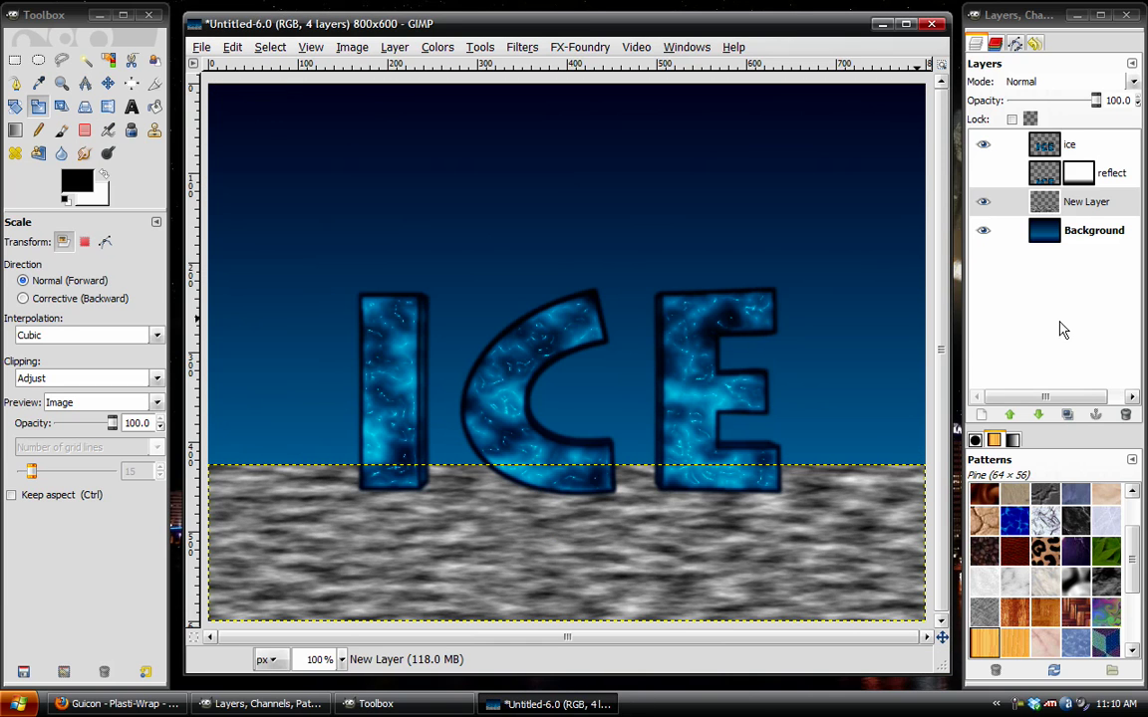
# Render Difference Clouds on the scaled noise layer and invert its colors
pyautogui.click(523, 46)
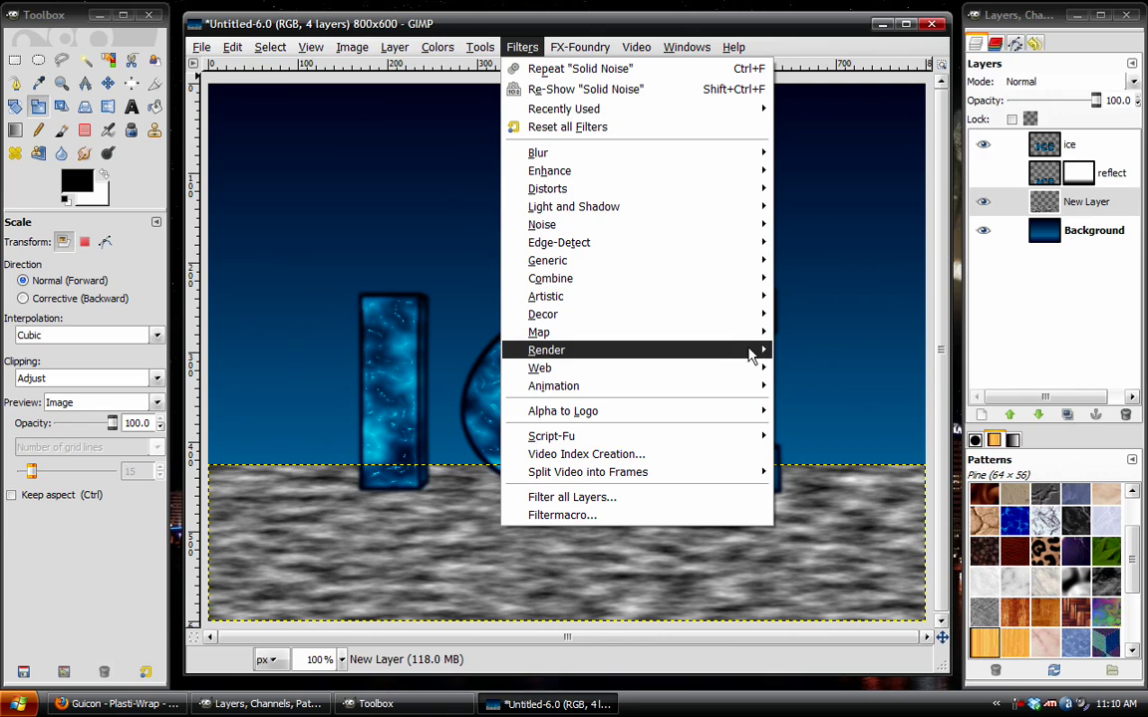
pyautogui.moveTo(750, 356)
pyautogui.moveTo(802, 351)
pyautogui.click(962, 350)
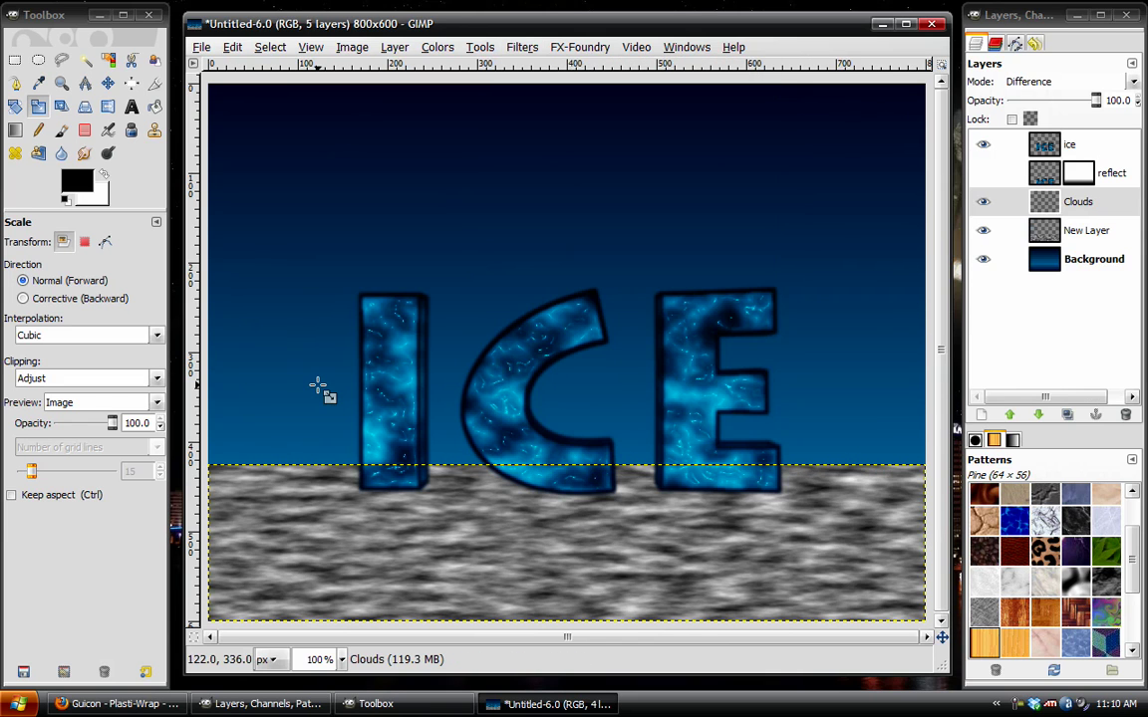
pyautogui.click(397, 415)
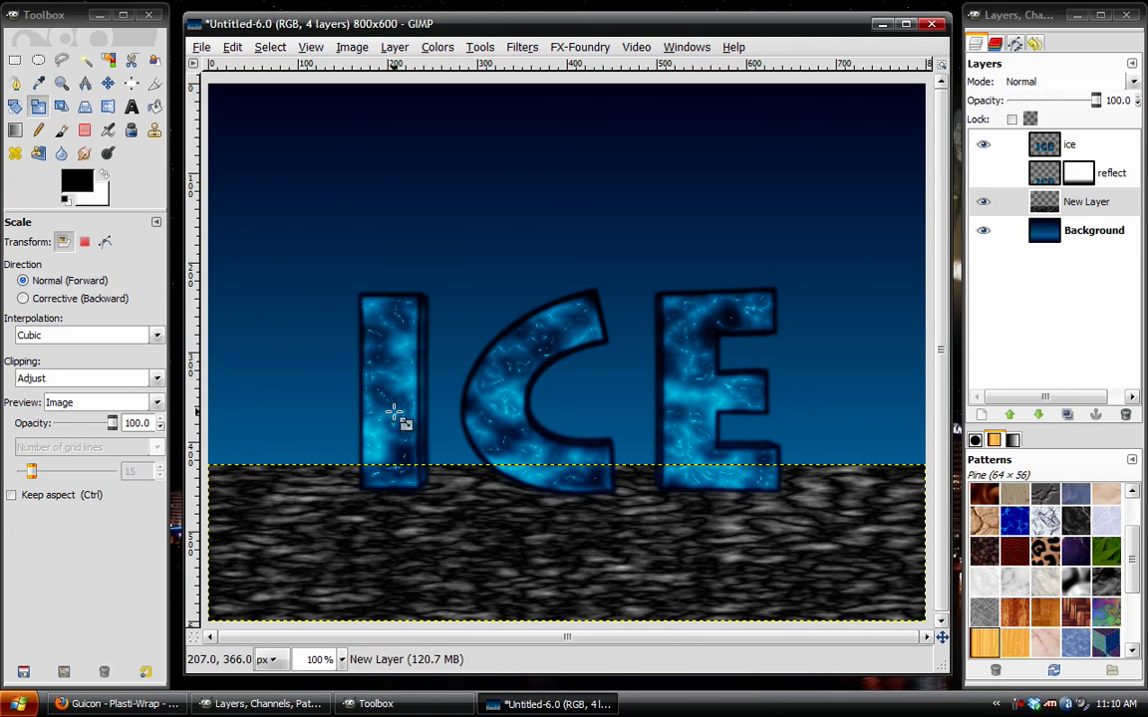
pyautogui.click(437, 47)
pyautogui.click(476, 272)
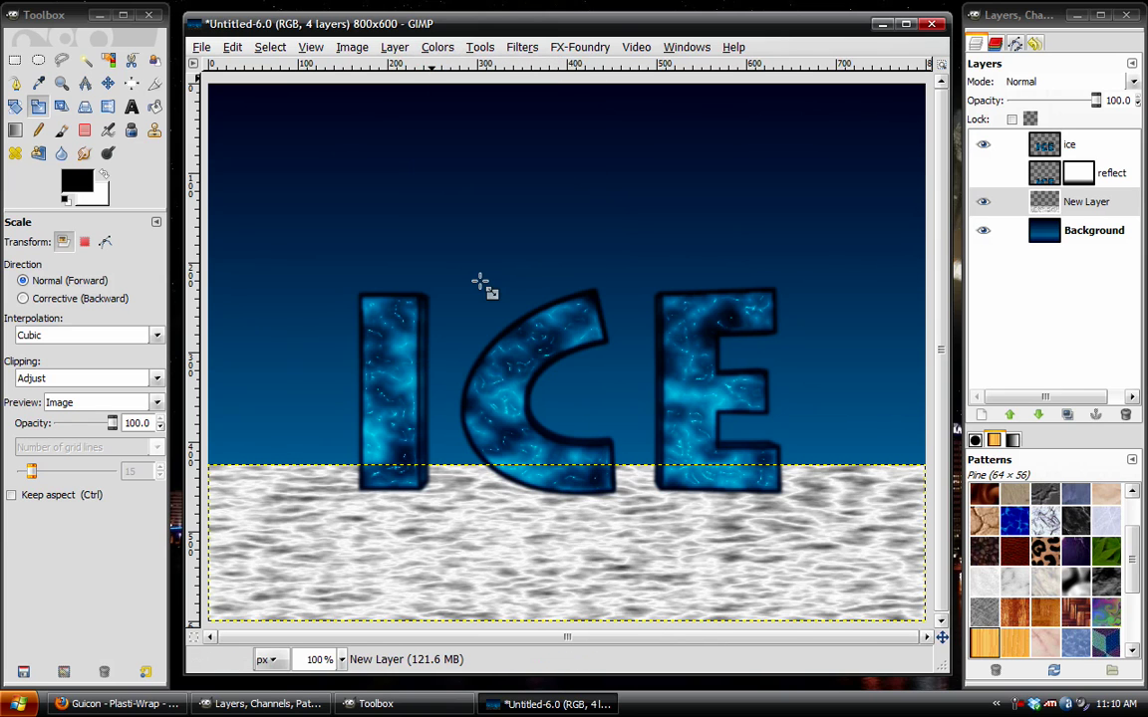
# Set the noise layer's blend mode to Overlay and its opacity to 46.8%
pyautogui.moveTo(1076, 81); pyautogui.dragTo(1065, 228)
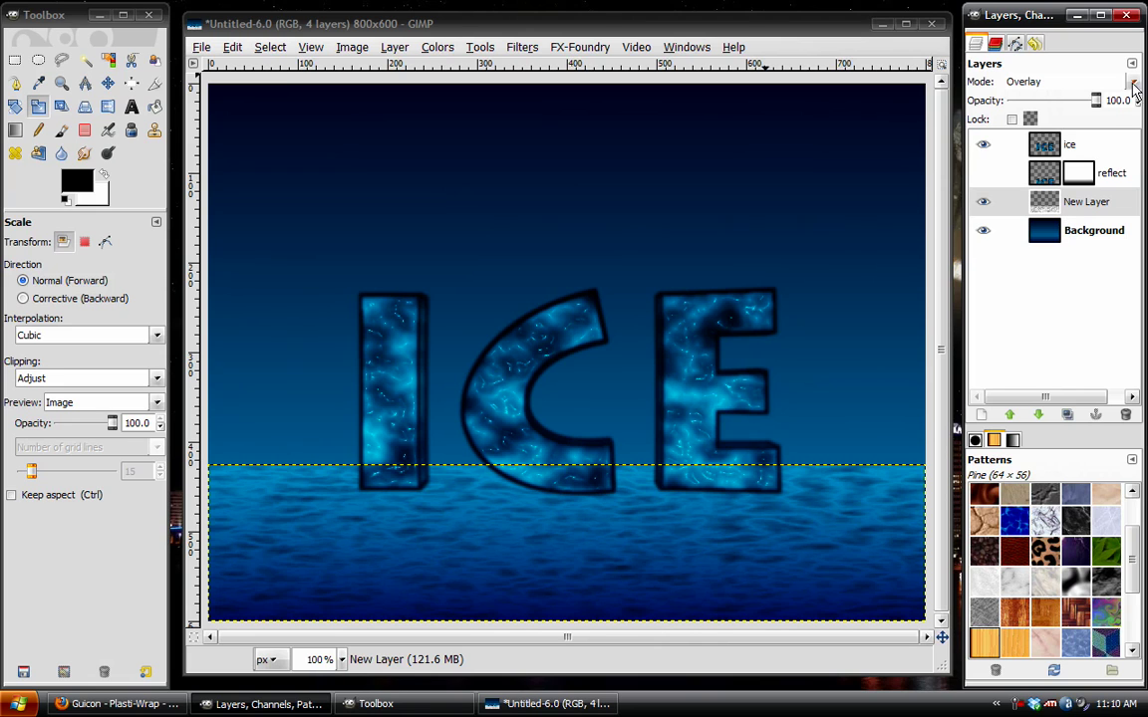
pyautogui.moveTo(1096, 101); pyautogui.dragTo(1056, 111)
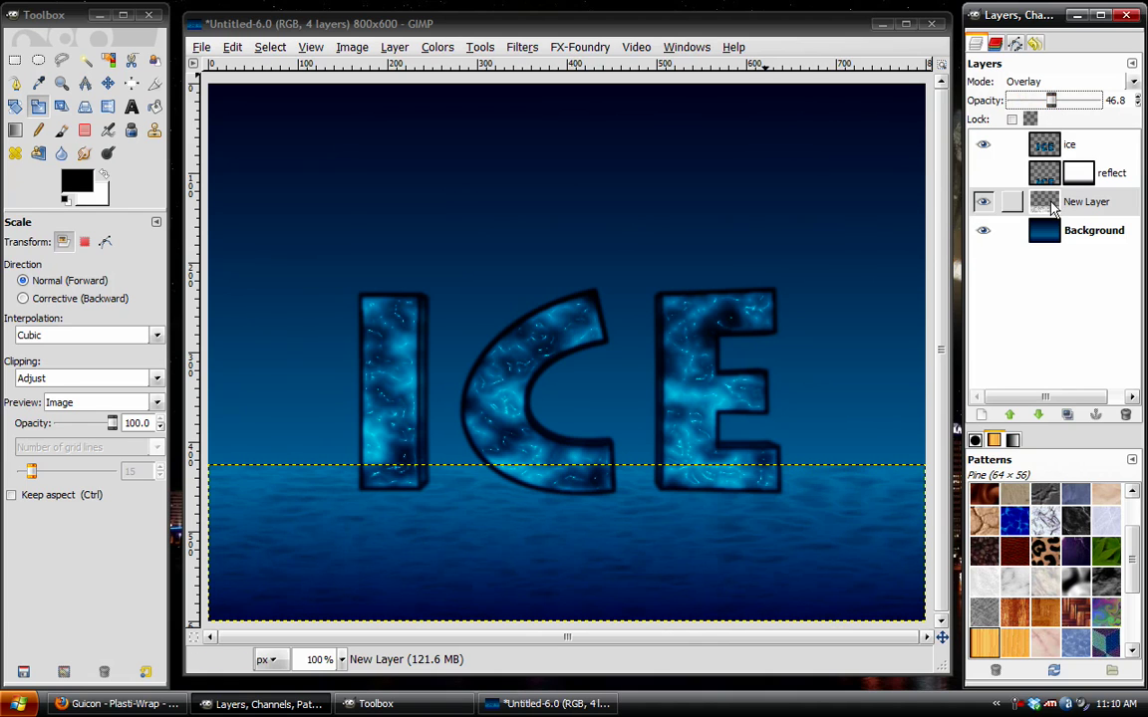
# Add a layer mask to the noise layer and fade its upper edge with a linear black-to-white gradient about 35 px downward
pyautogui.click(15, 132)
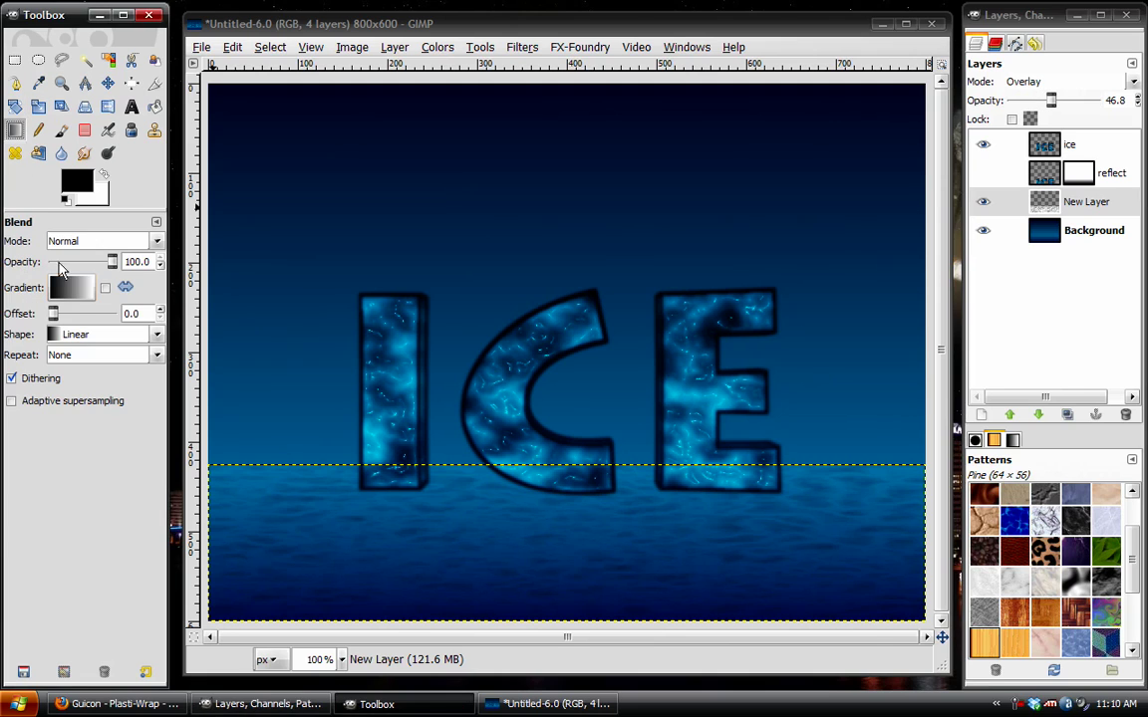
pyautogui.rightClick(1049, 207)
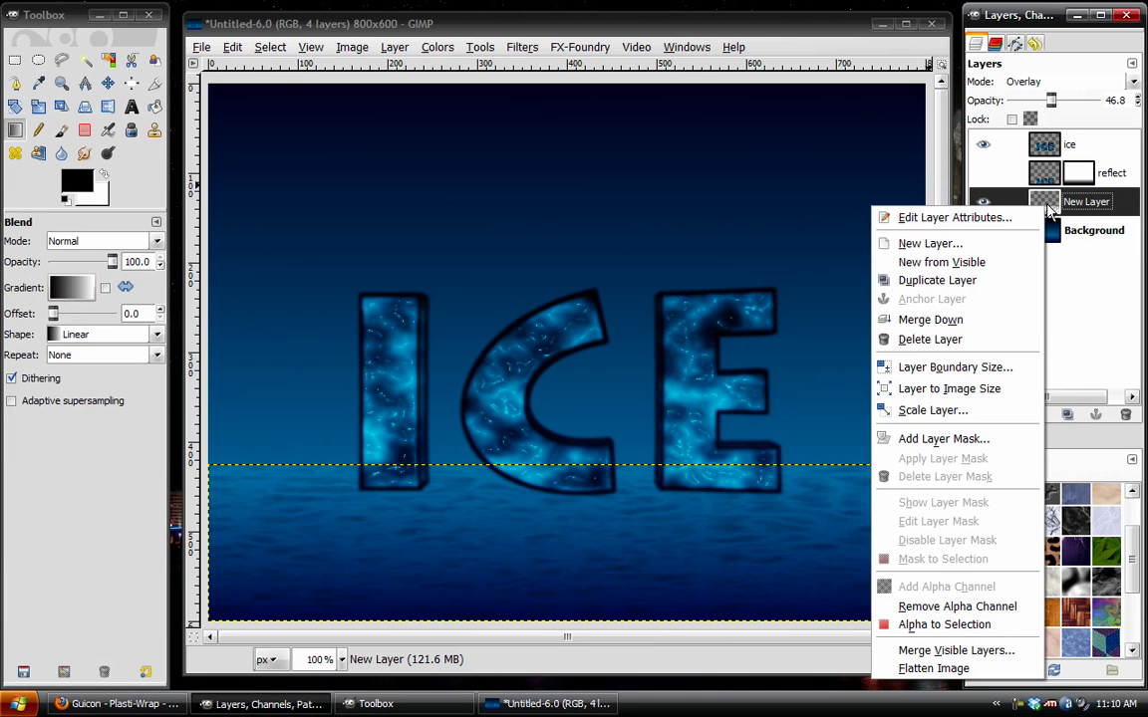
pyautogui.click(951, 438)
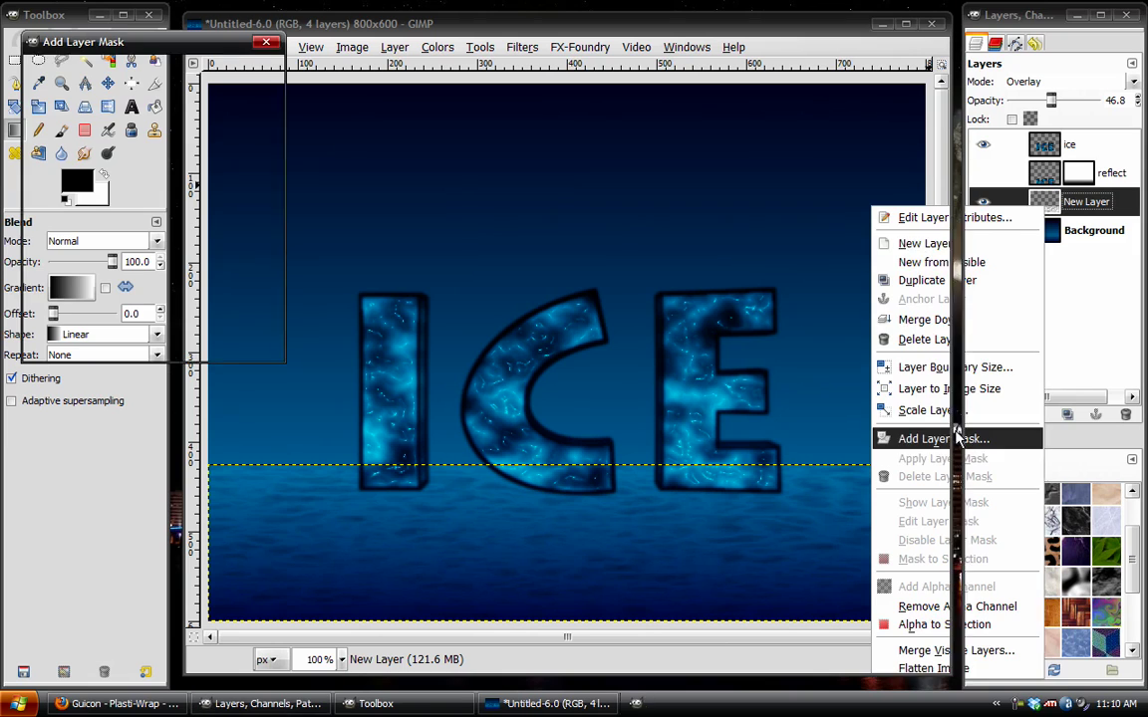
pyautogui.click(181, 340)
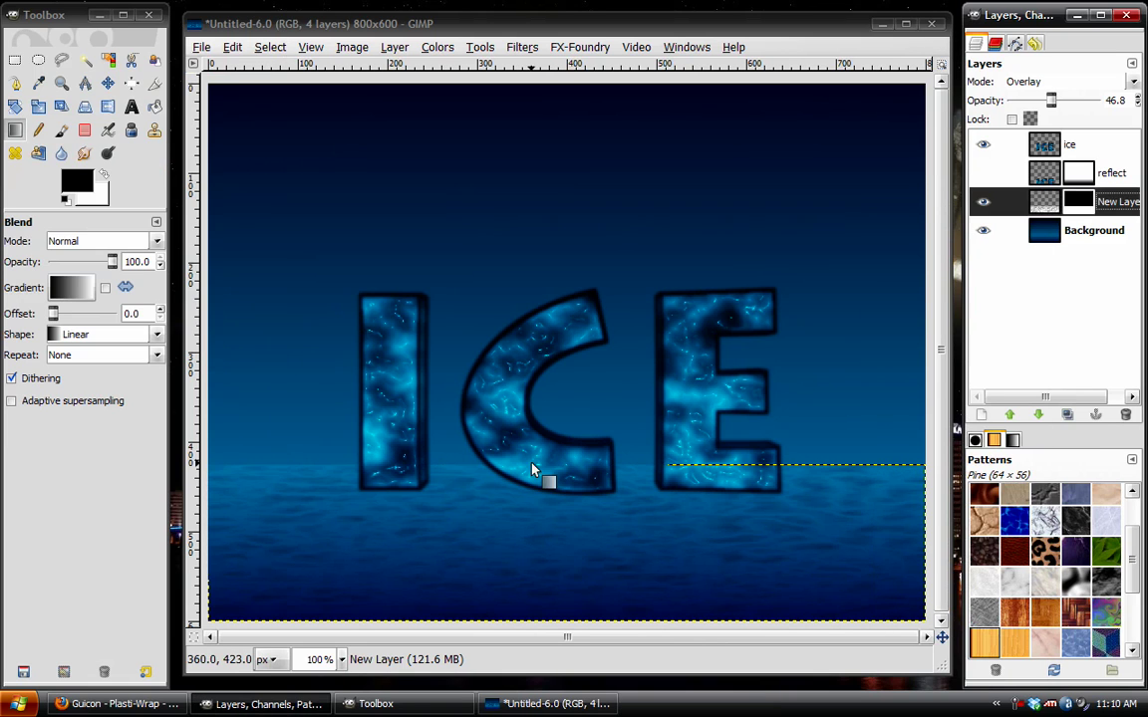
pyautogui.moveTo(559, 471); pyautogui.dragTo(559, 503)
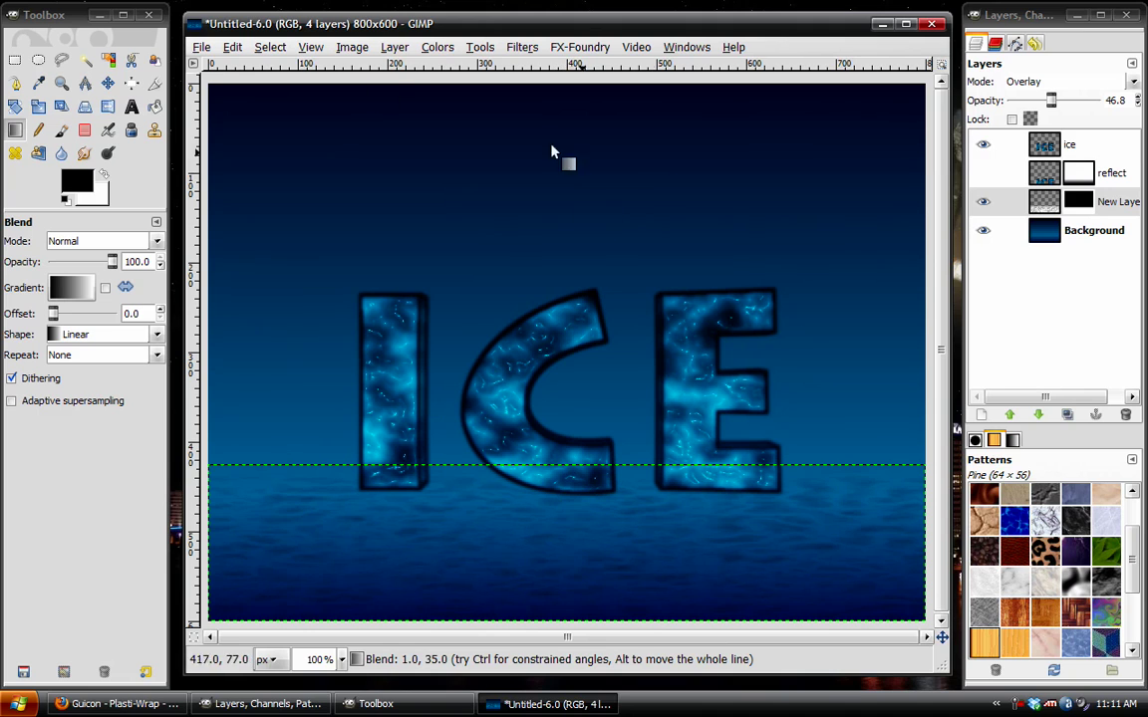
# Select the Background layer and show the reflect layer again
pyautogui.click(1091, 235)
pyautogui.click(983, 173)
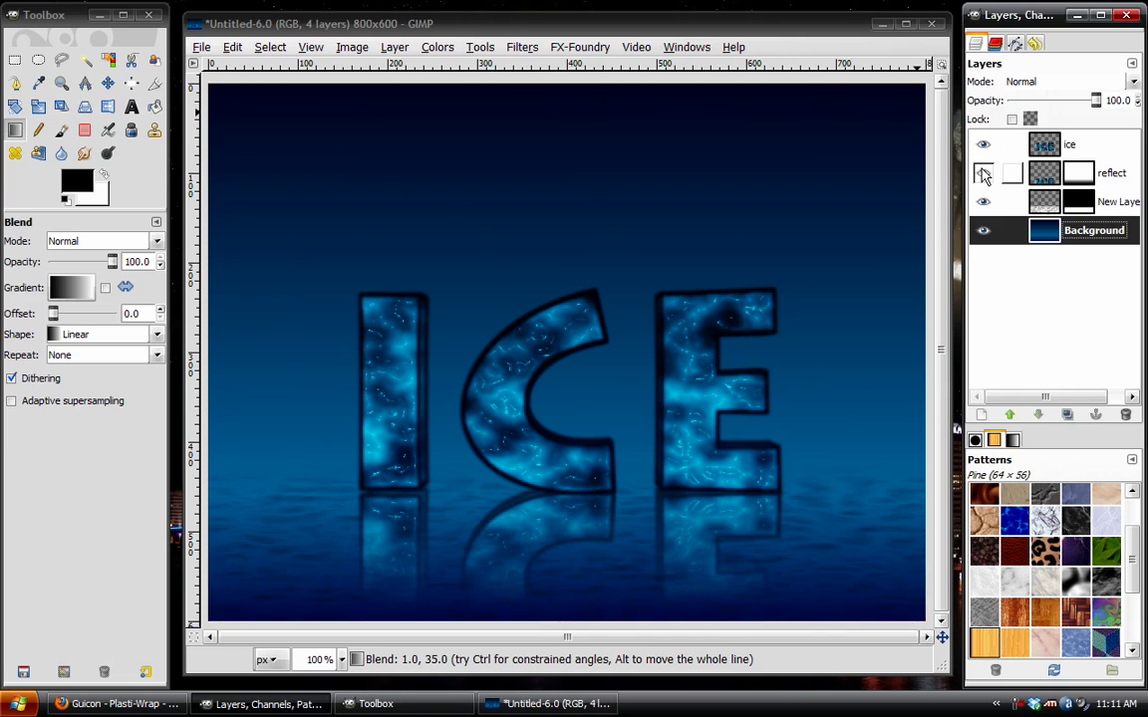